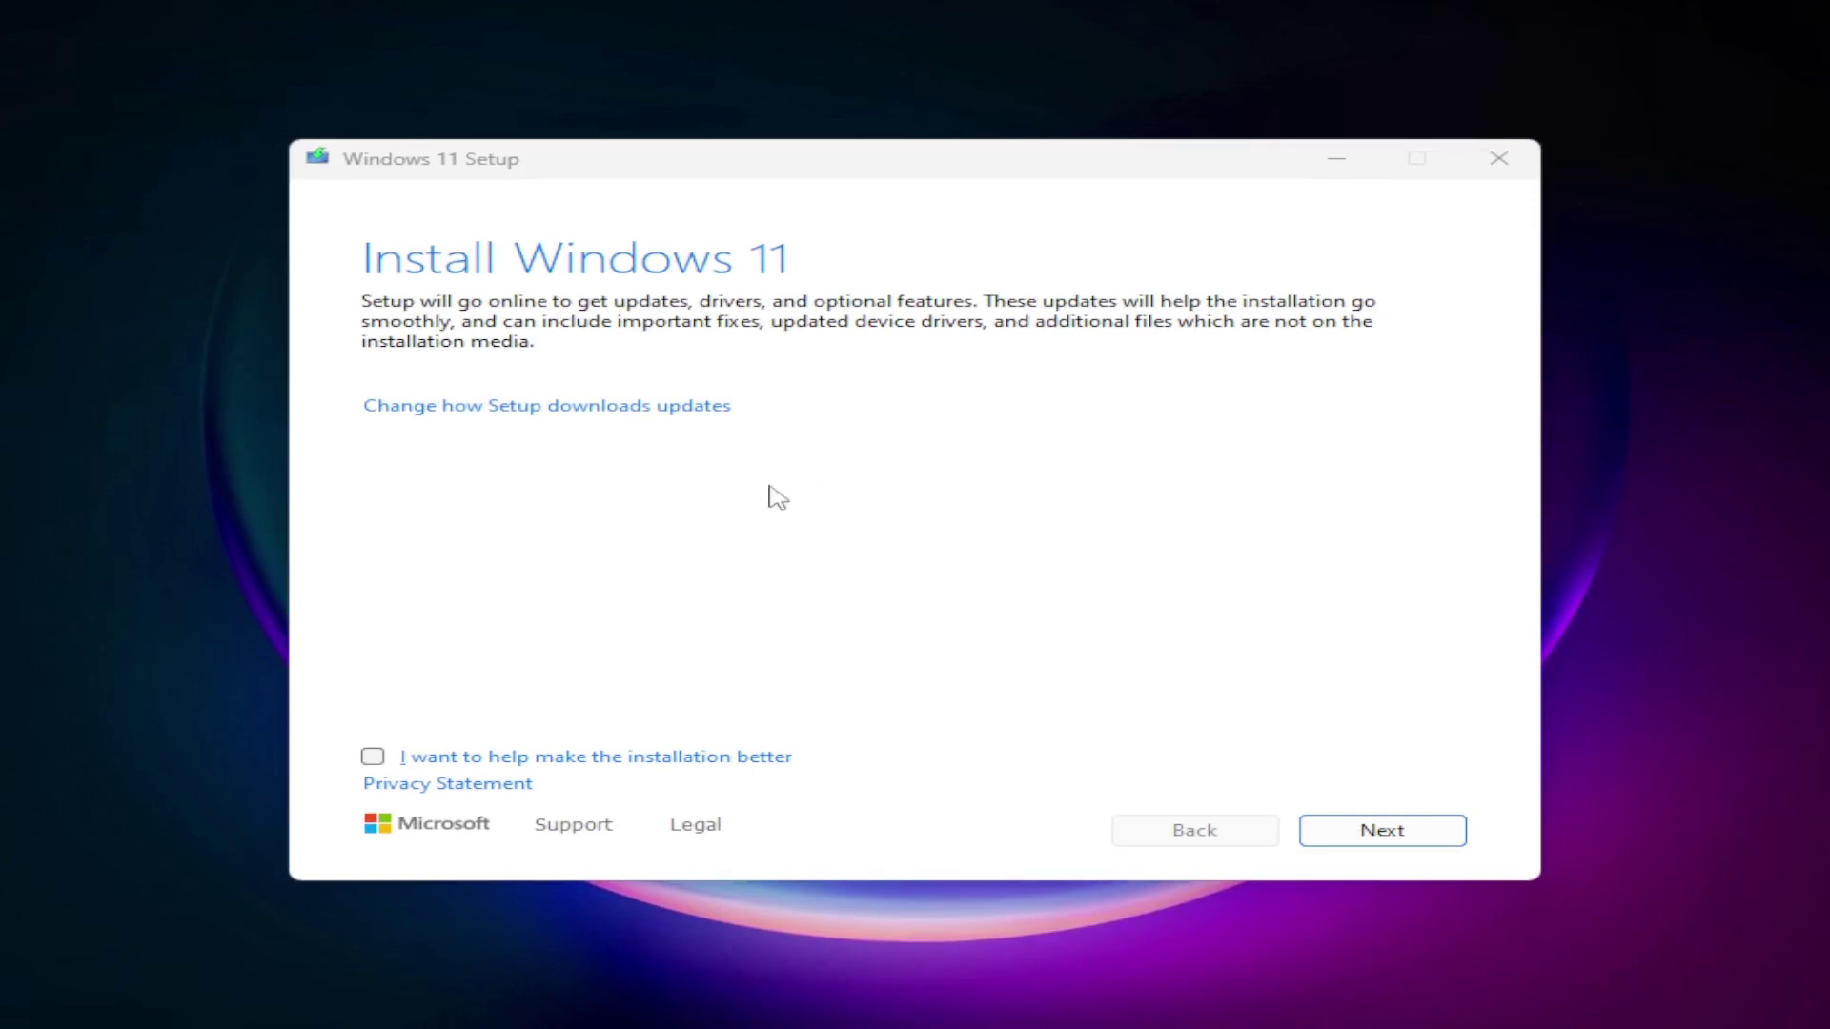
- Set Setup's update download option to 'Not right now' and continue to the PC check
left_click(619, 410)
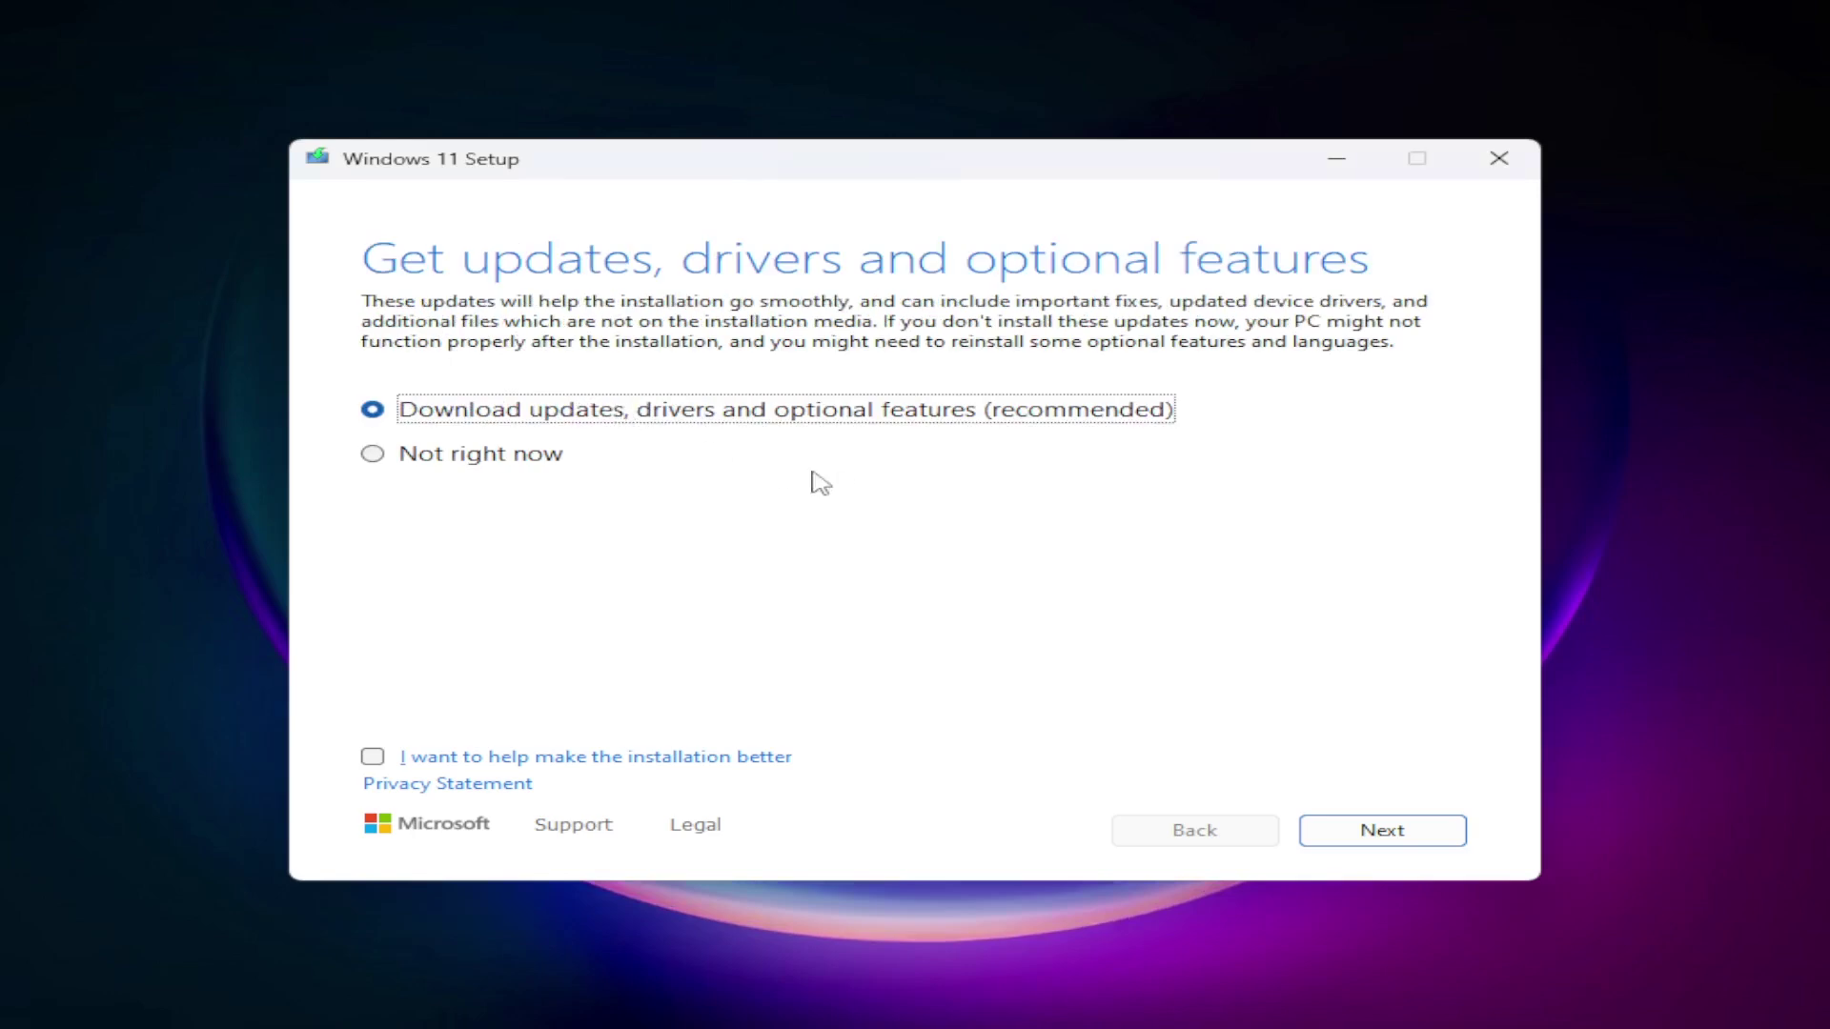
left_click(438, 460)
left_click(1363, 835)
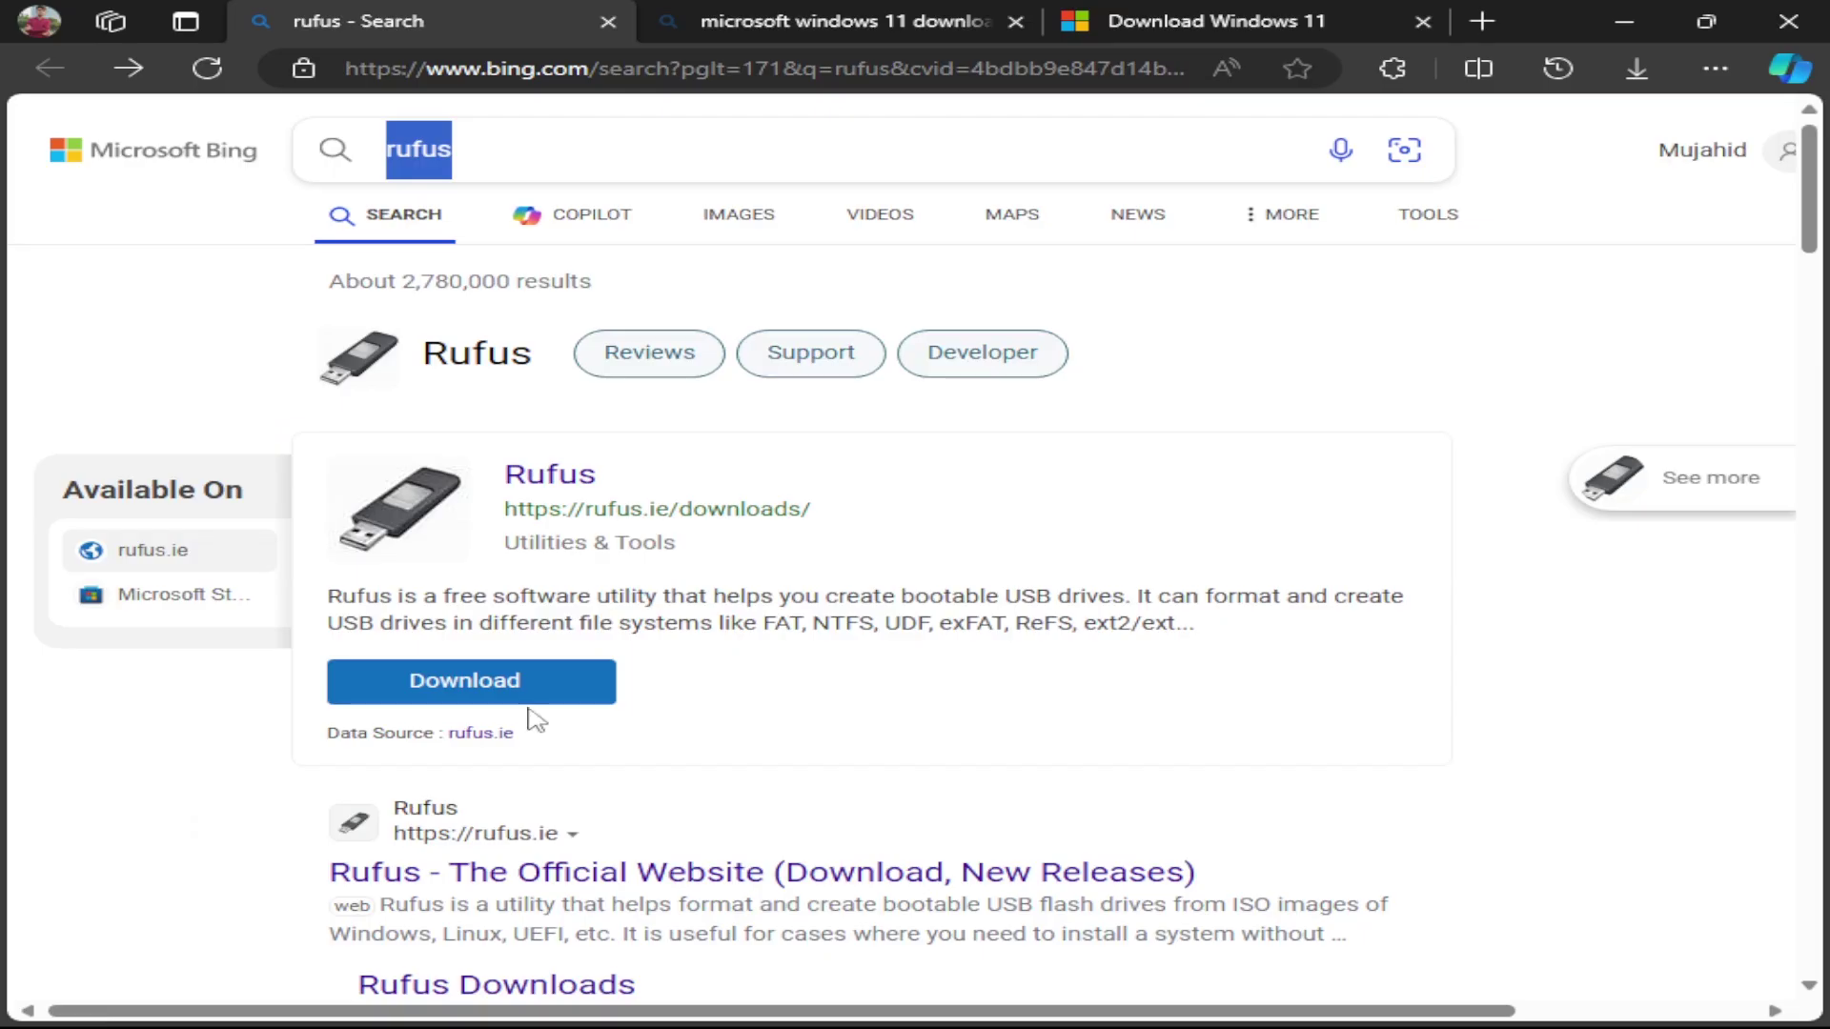
- Open the official rufus.ie/downloads page and select its address
left_click(678, 723)
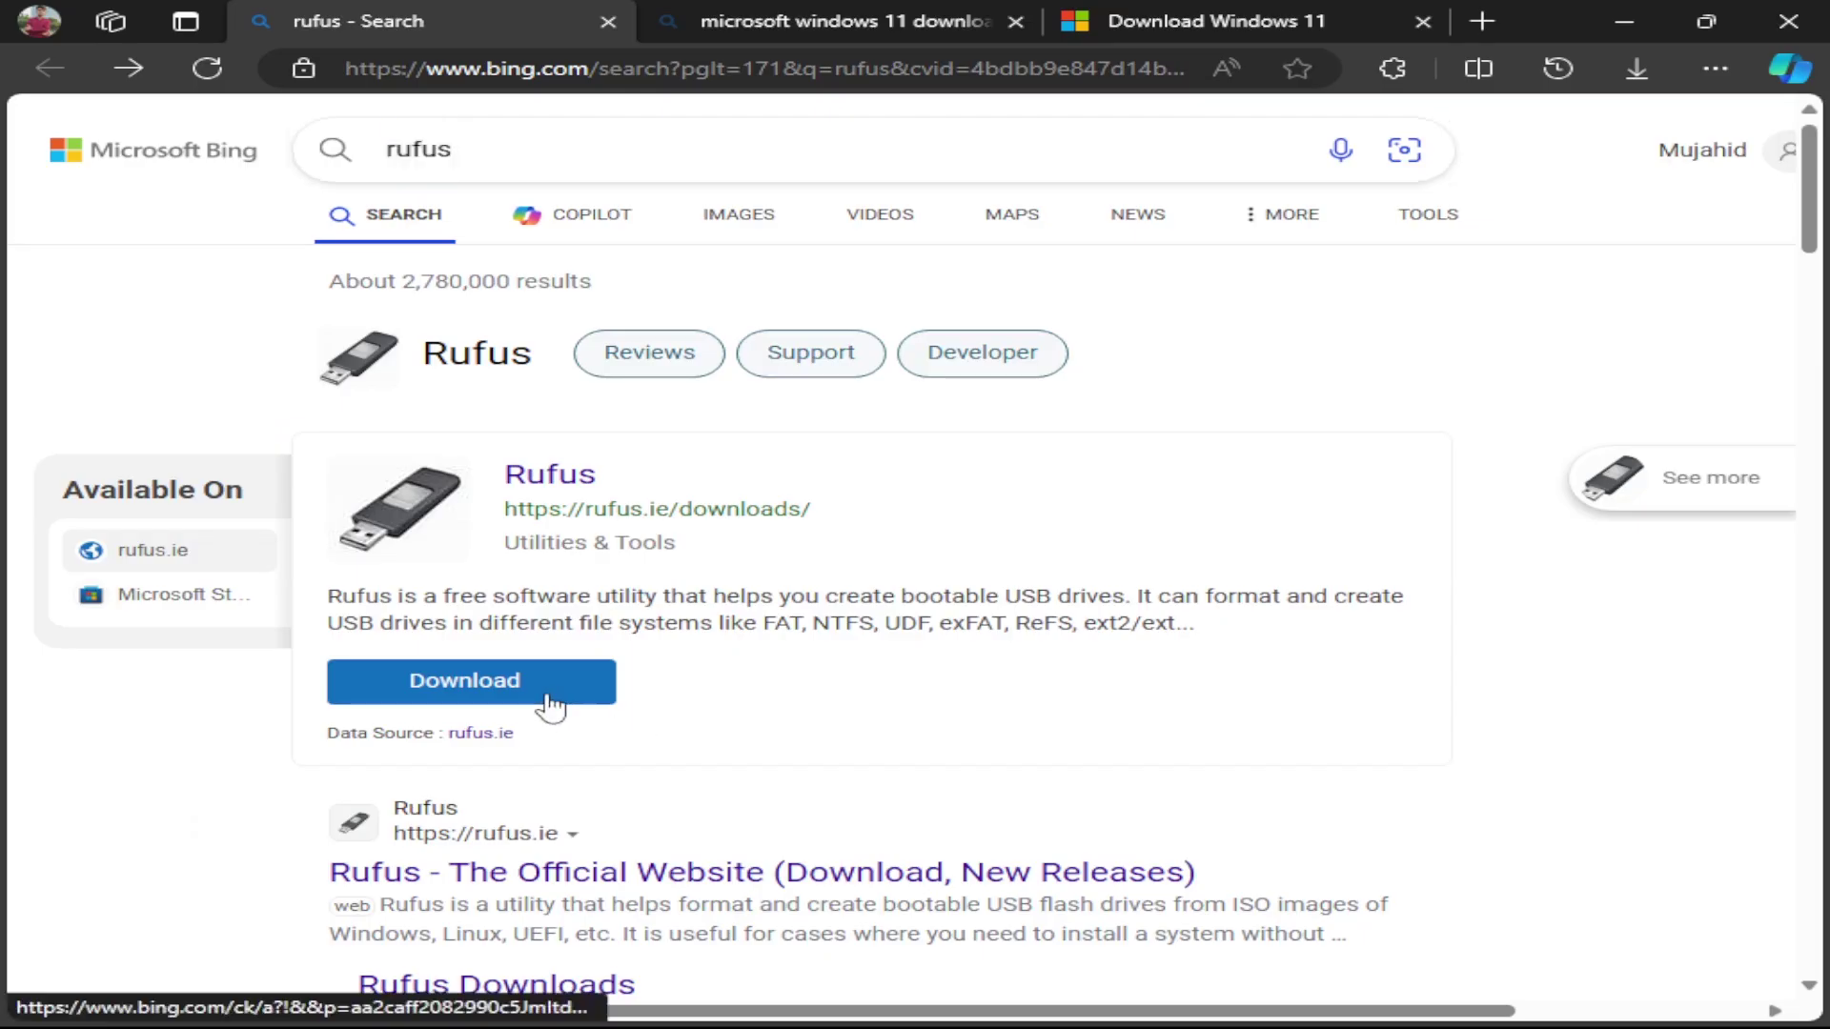
left_click(644, 523)
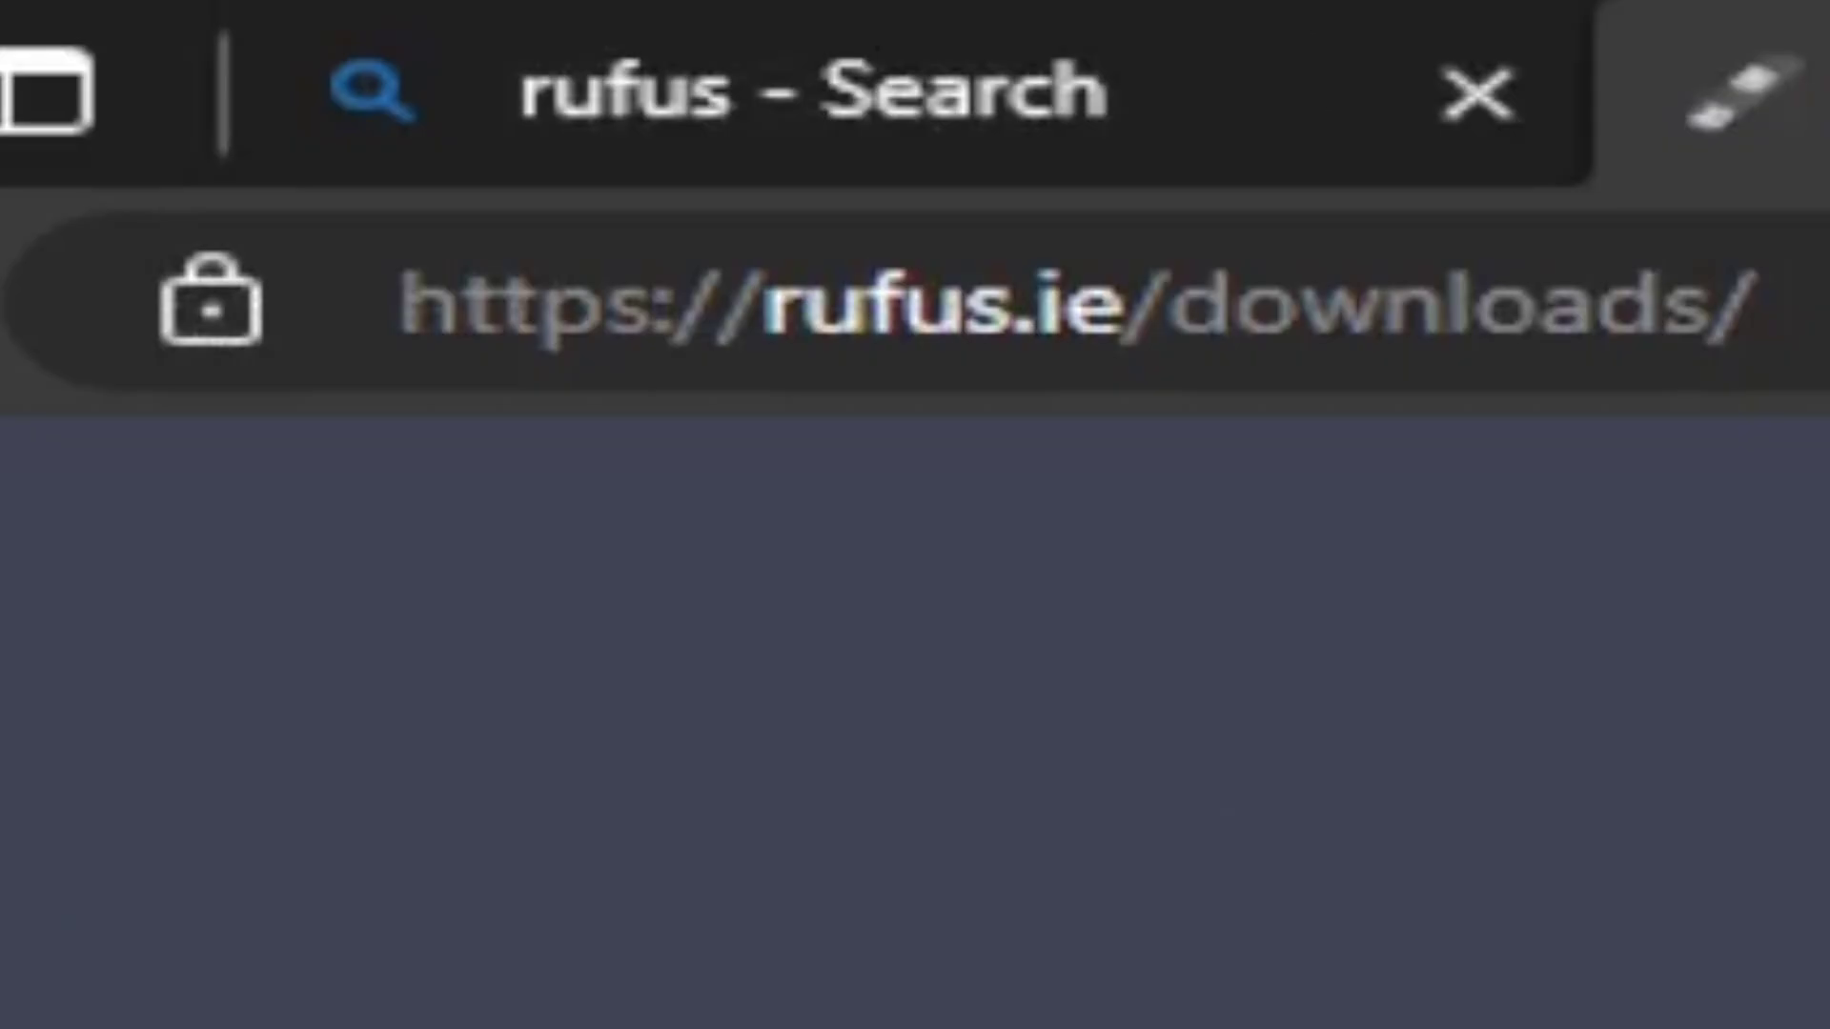
left_click_drag(570, 69, 386, 76)
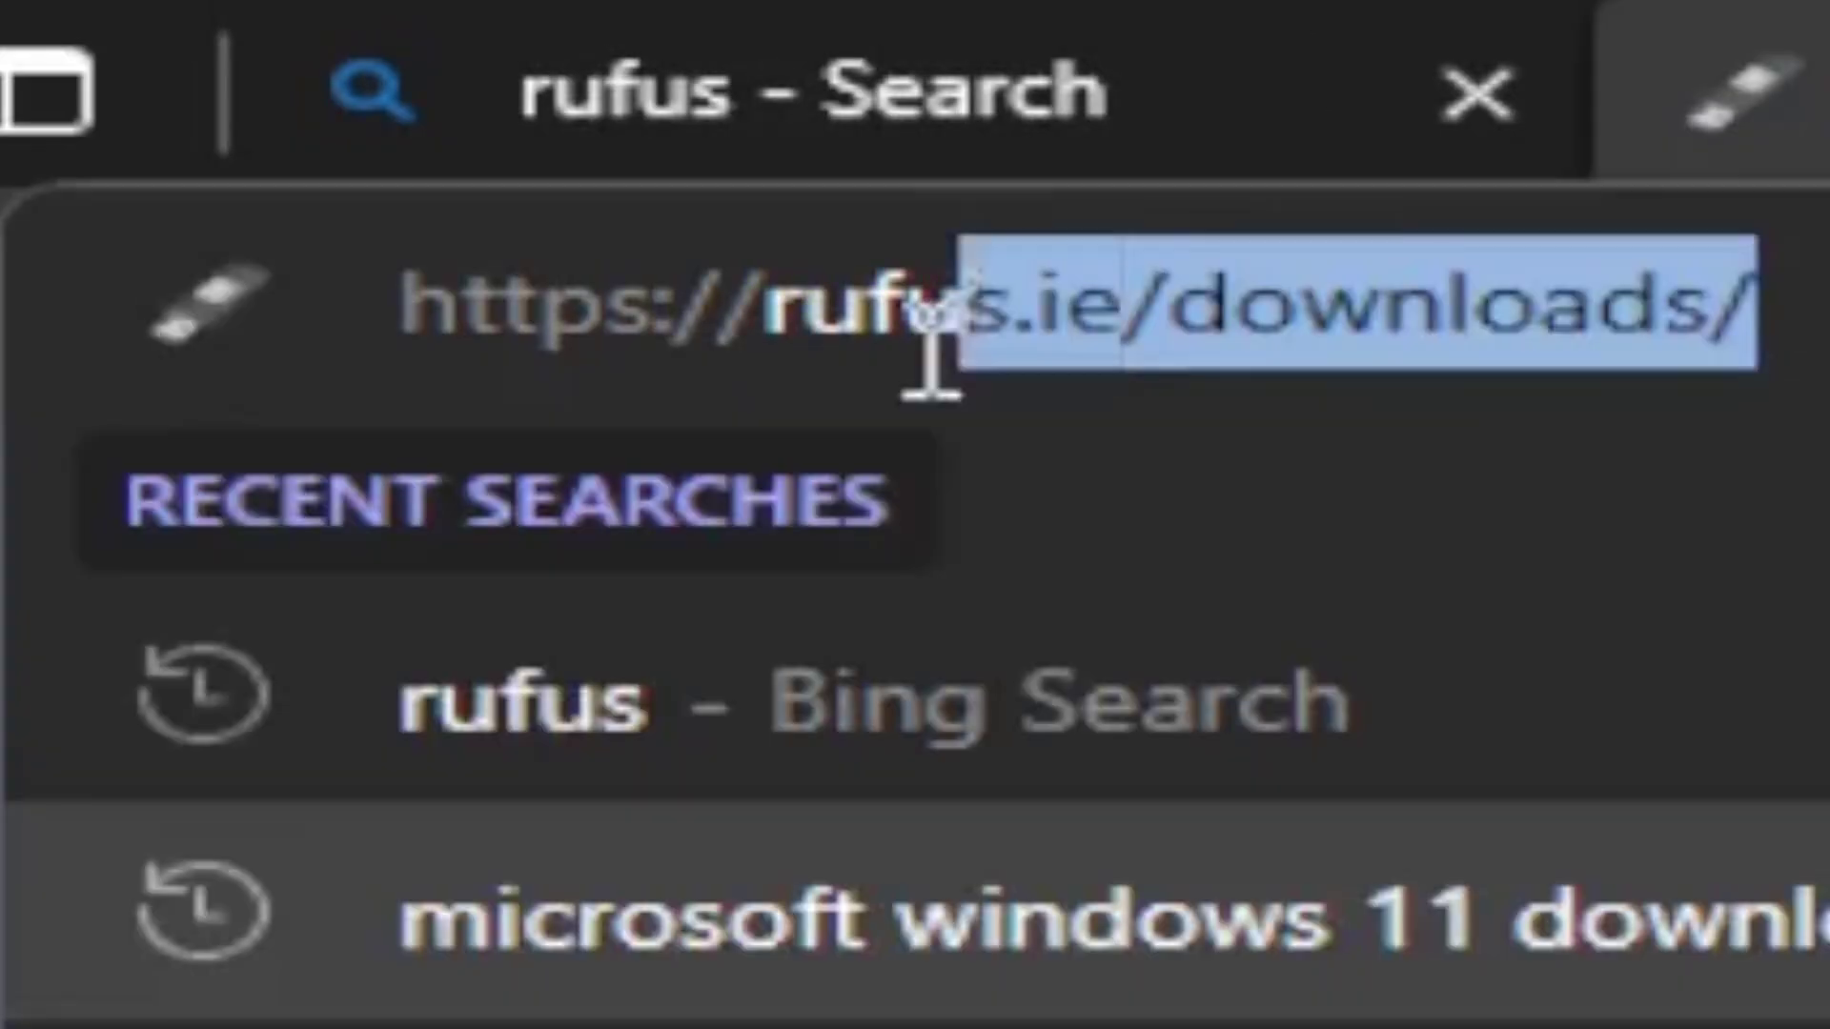
left_click_drag(929, 353, 409, 359)
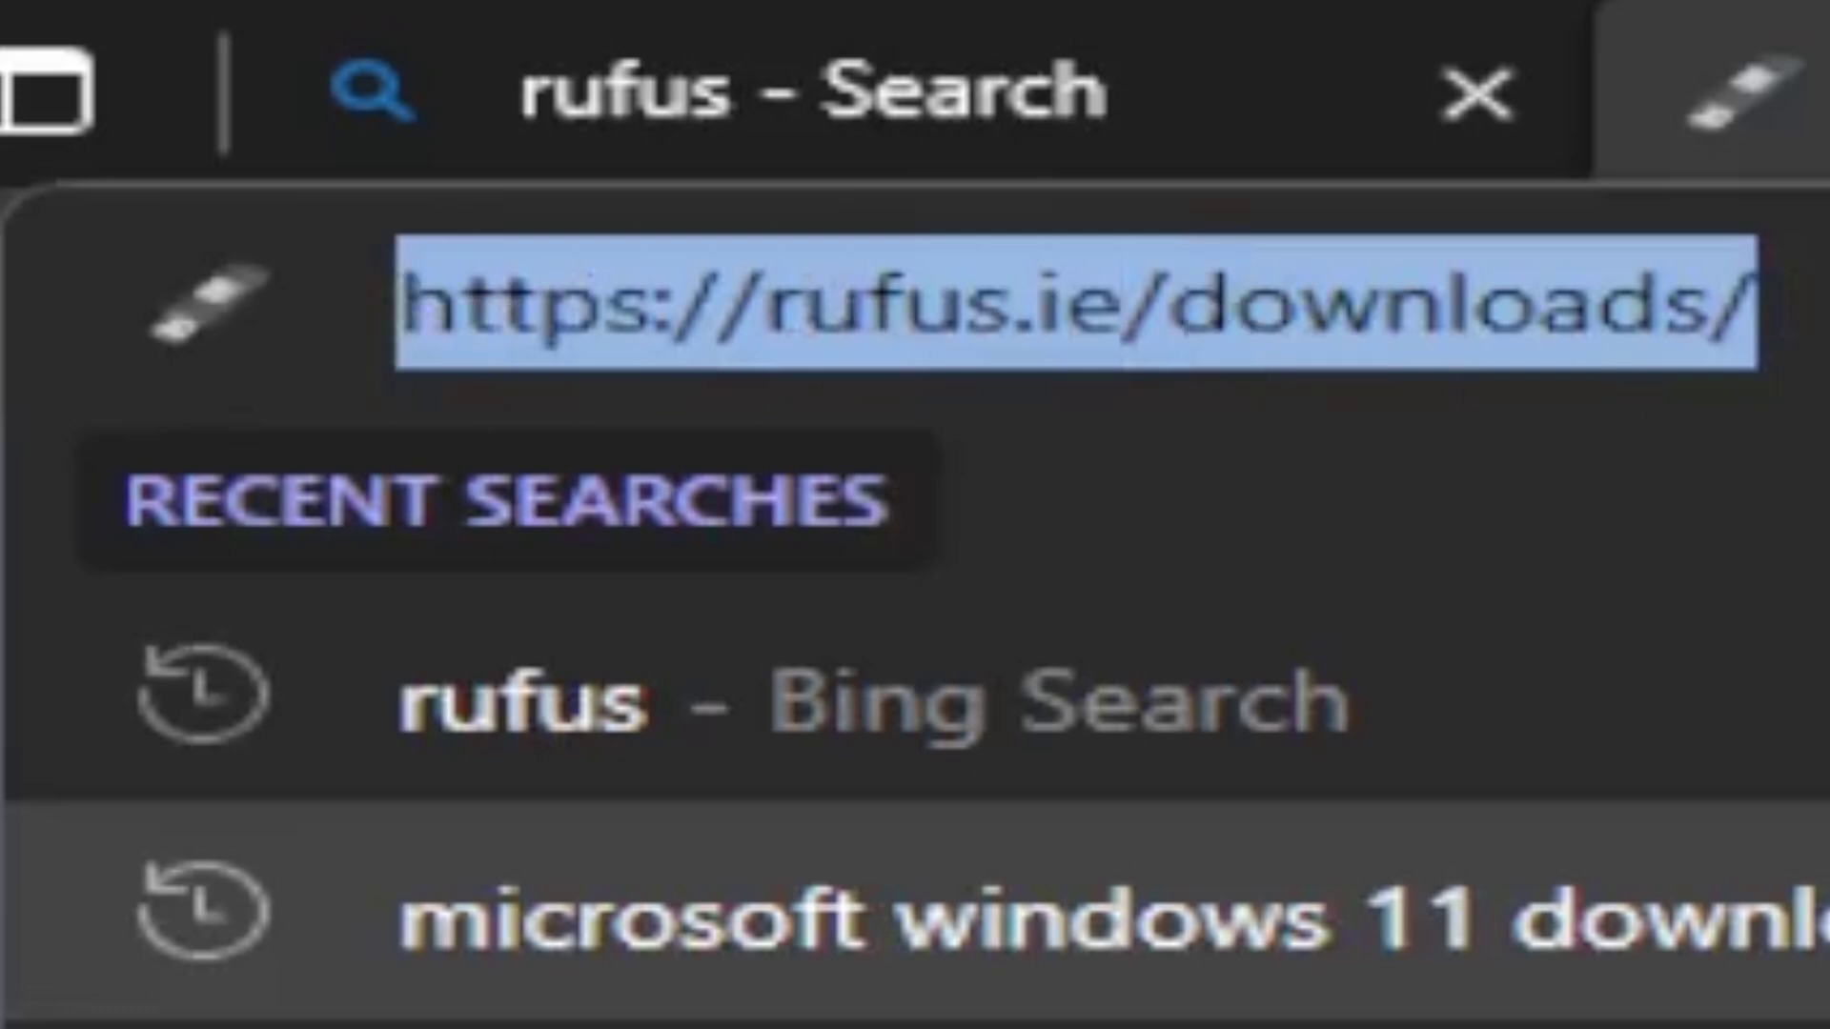
left_click(747, 564)
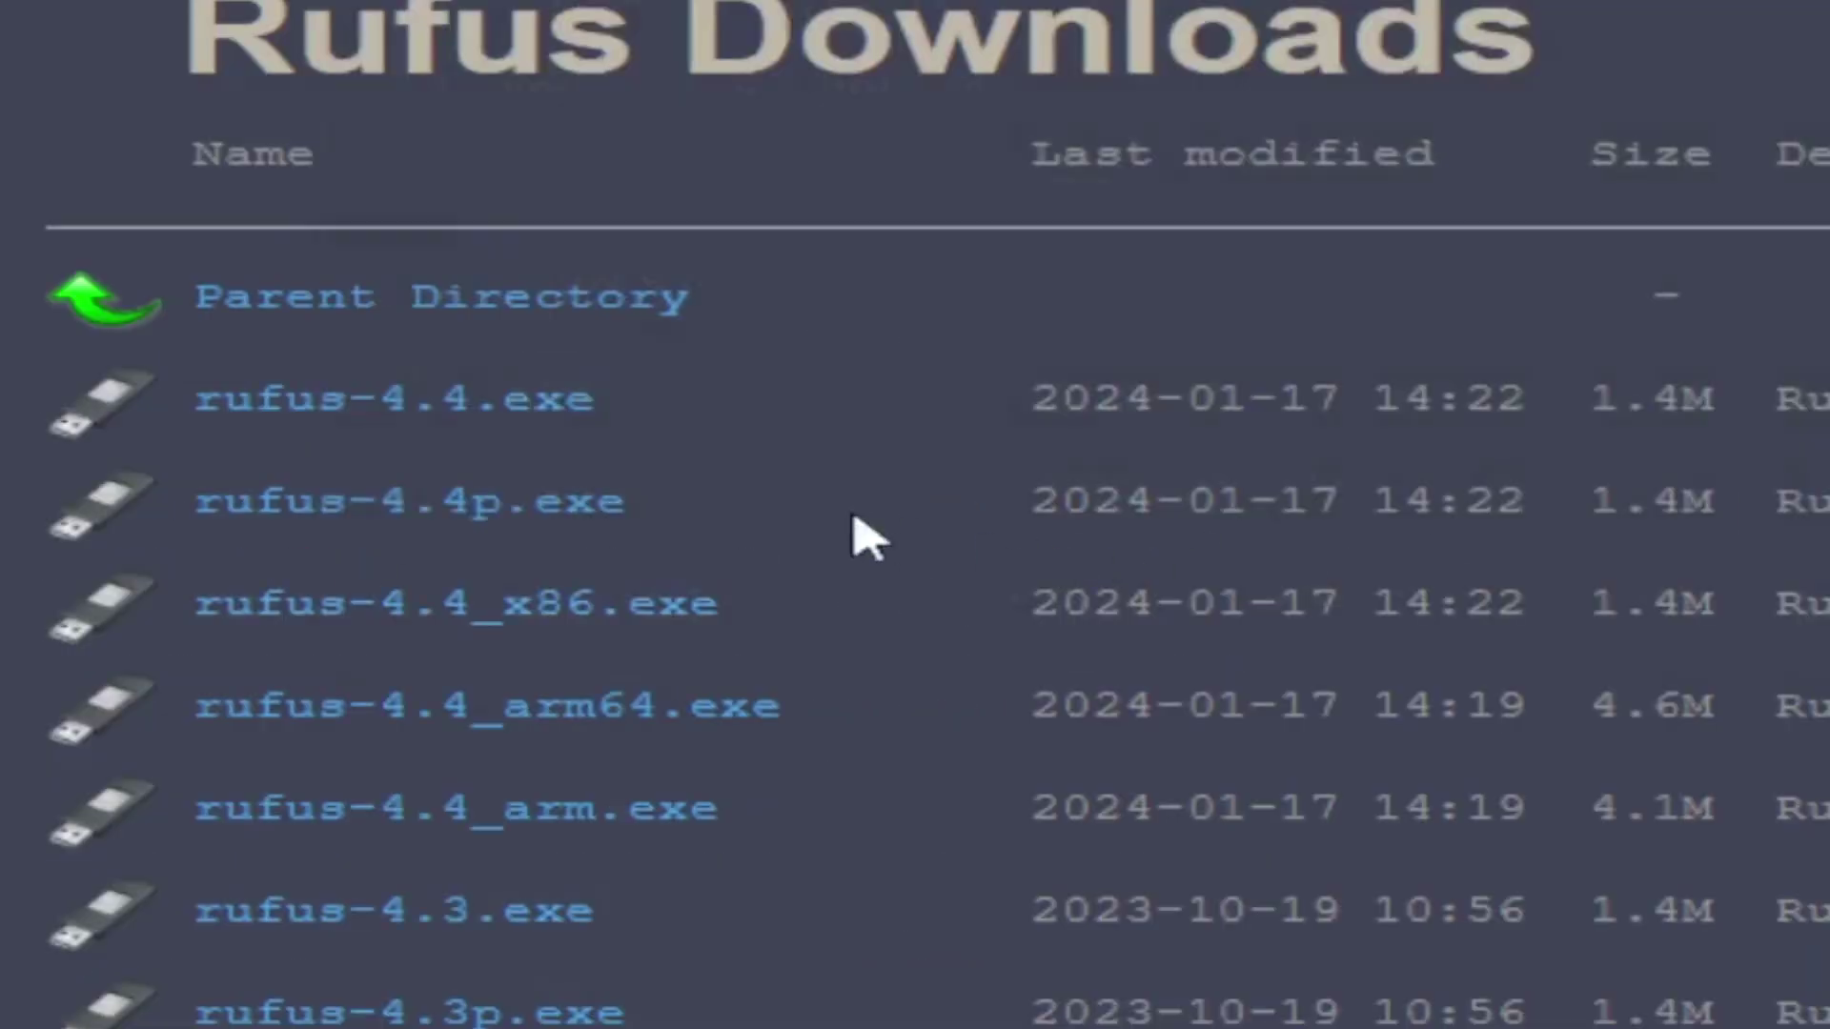
- Highlight rufus-4.4p.exe and its Portable Version note, close the tab, and select the Bing query
left_click_drag(747, 502, 143, 483)
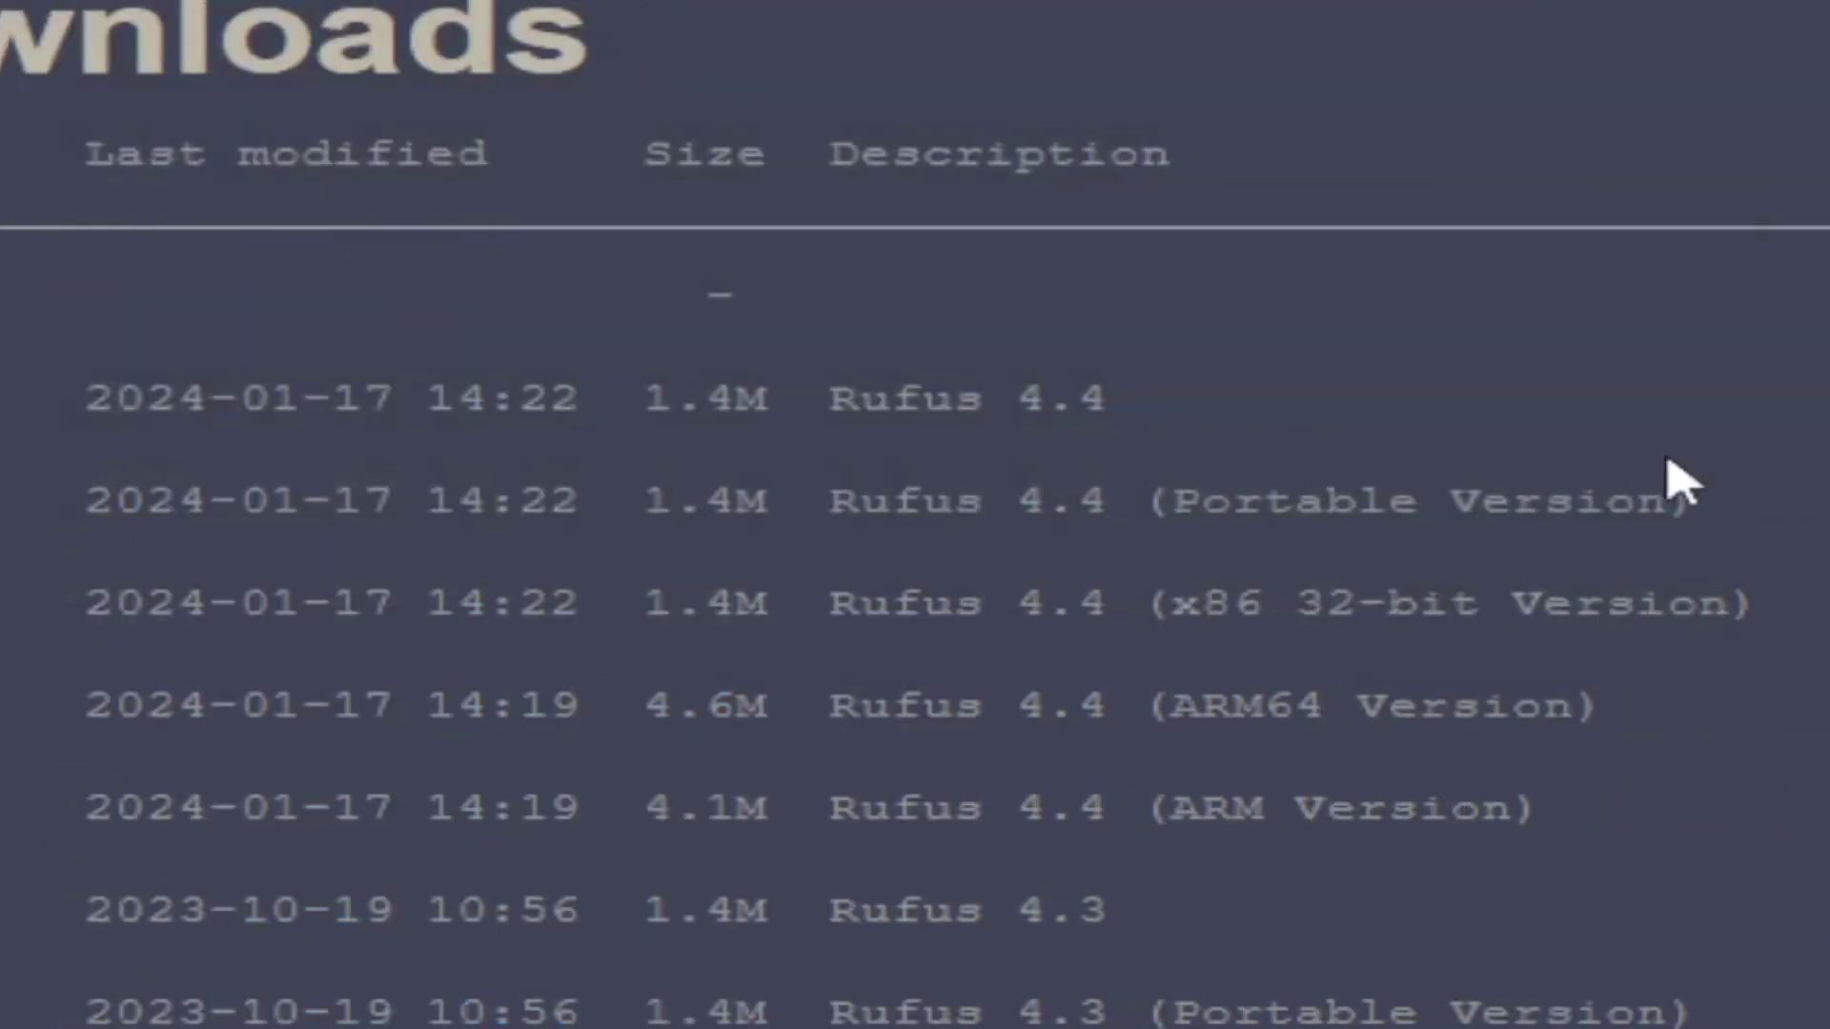
left_click_drag(1670, 467, 1159, 516)
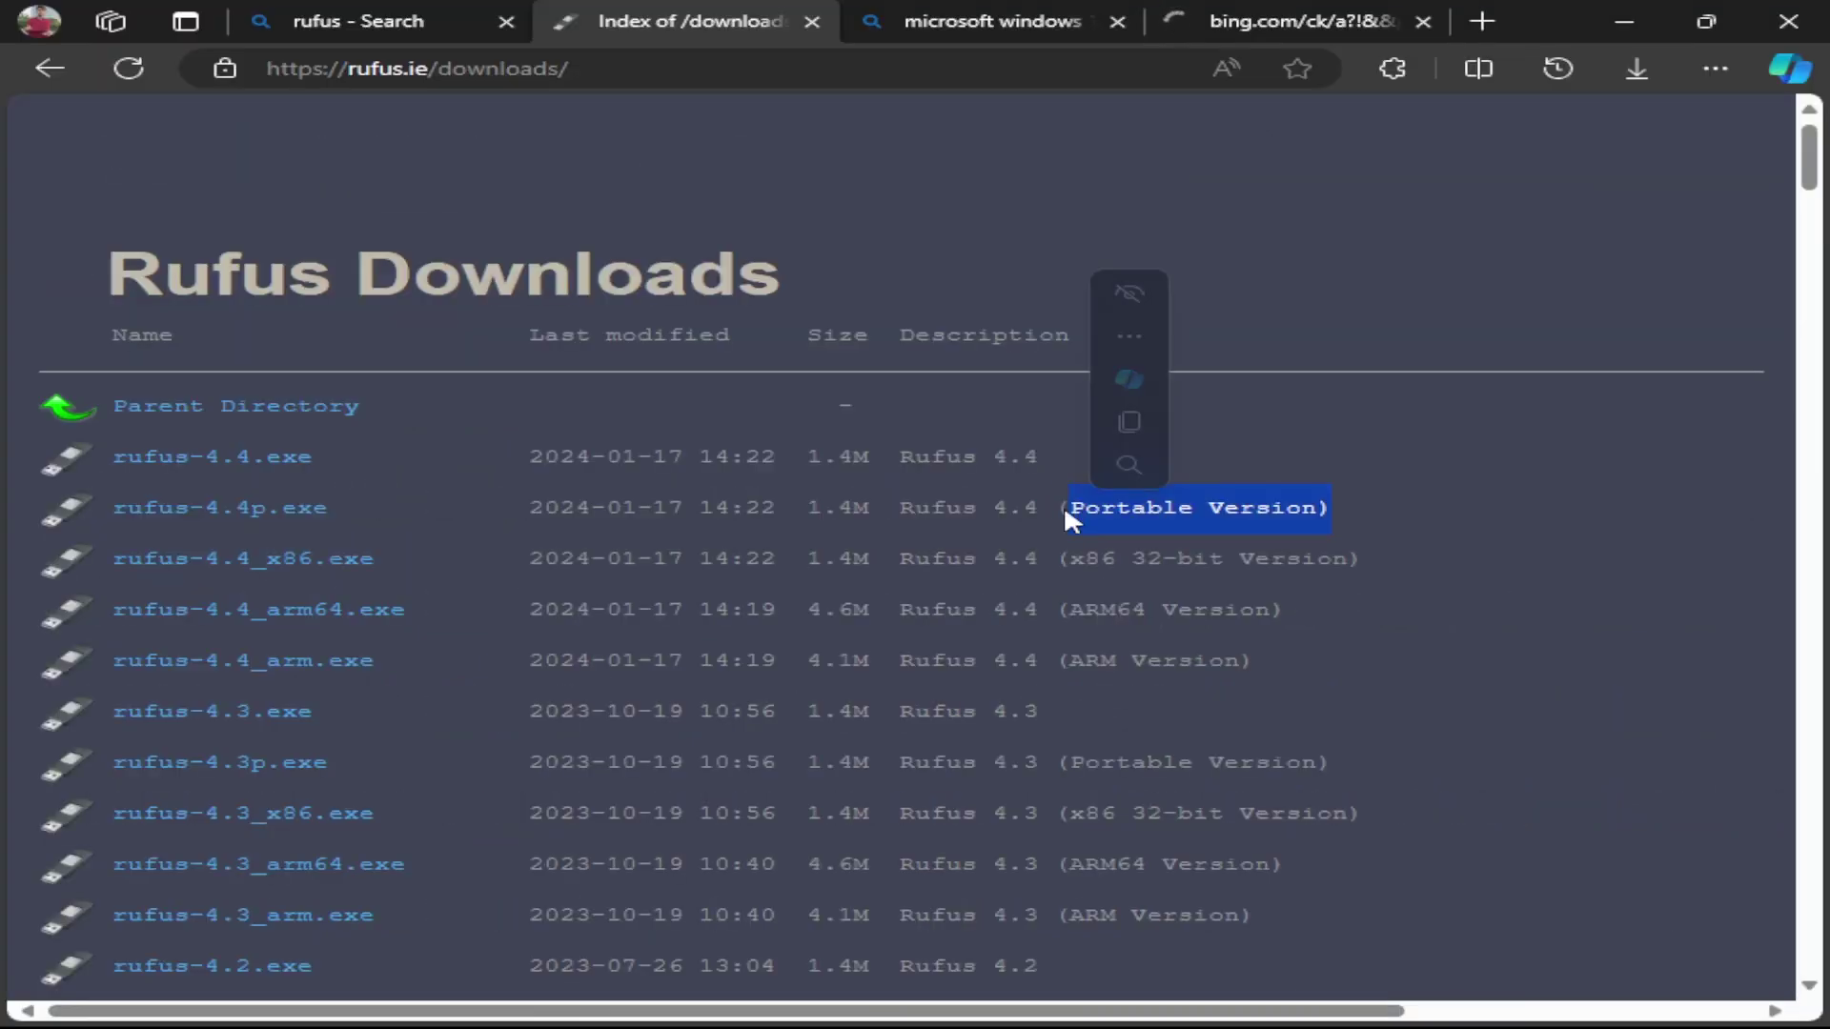
left_click(1319, 502)
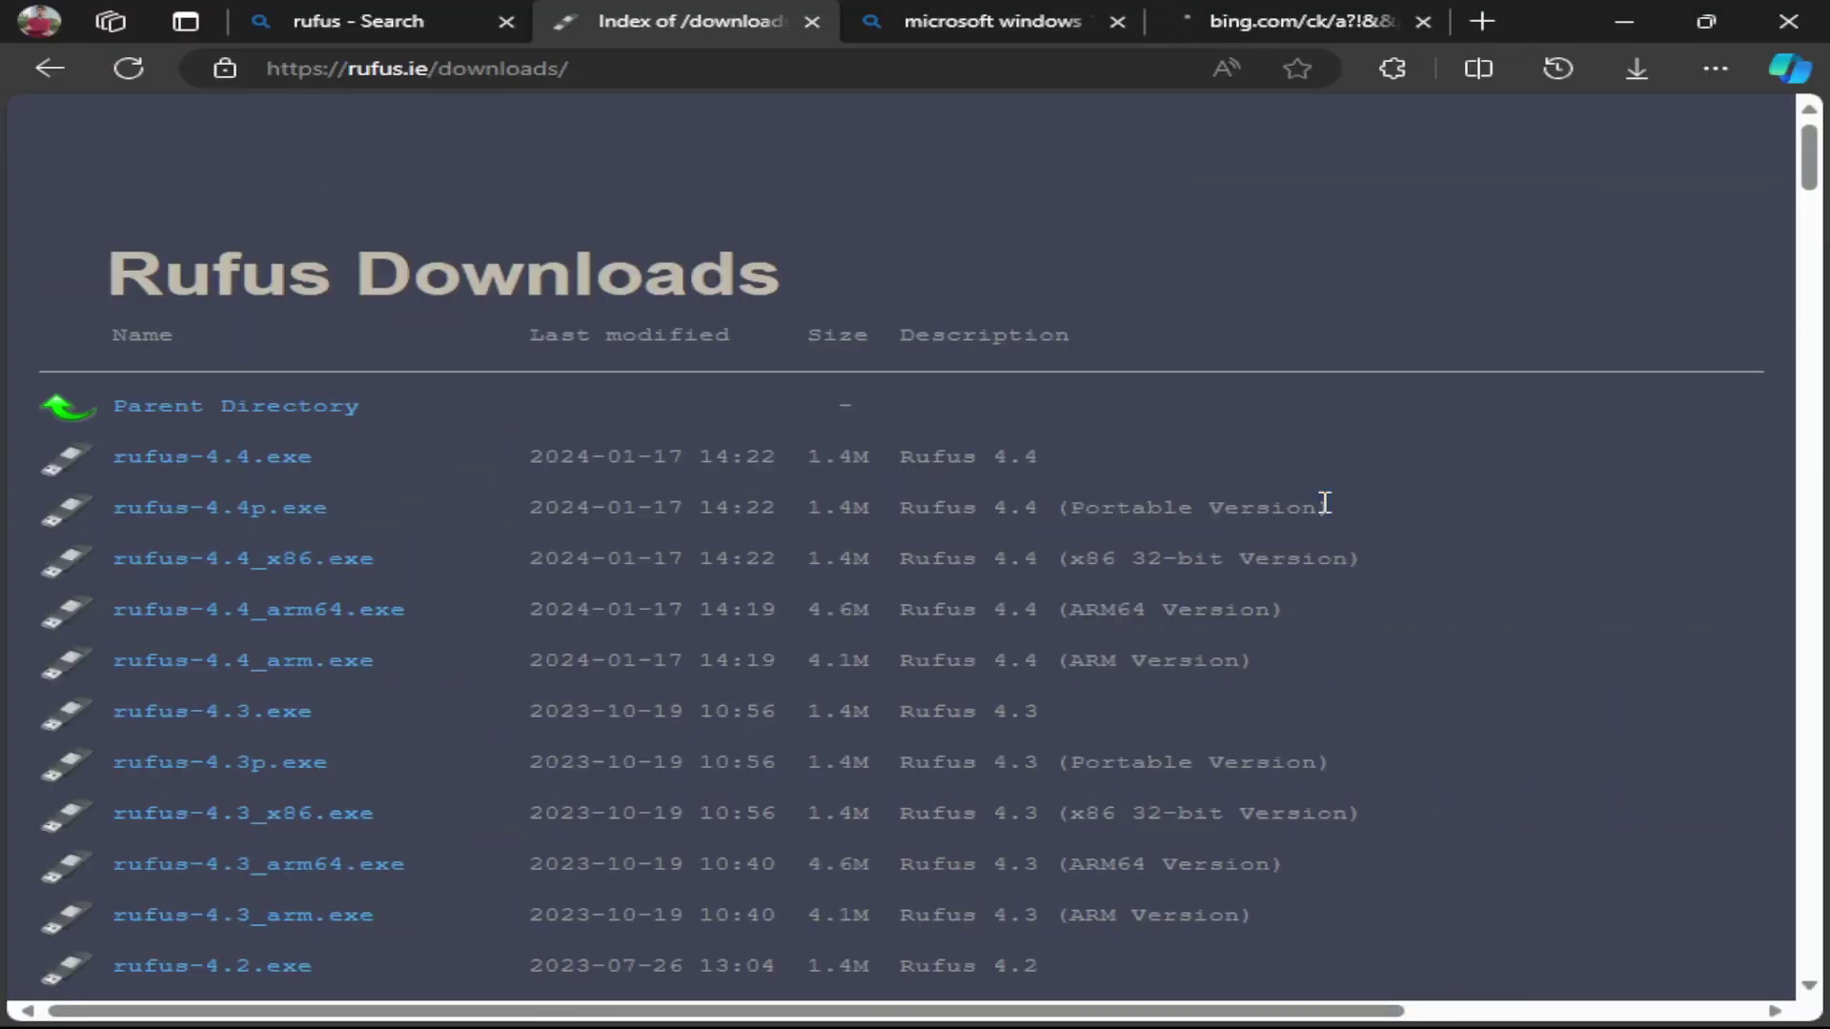
key("ctrl+w")
left_click_drag(839, 159, 386, 160)
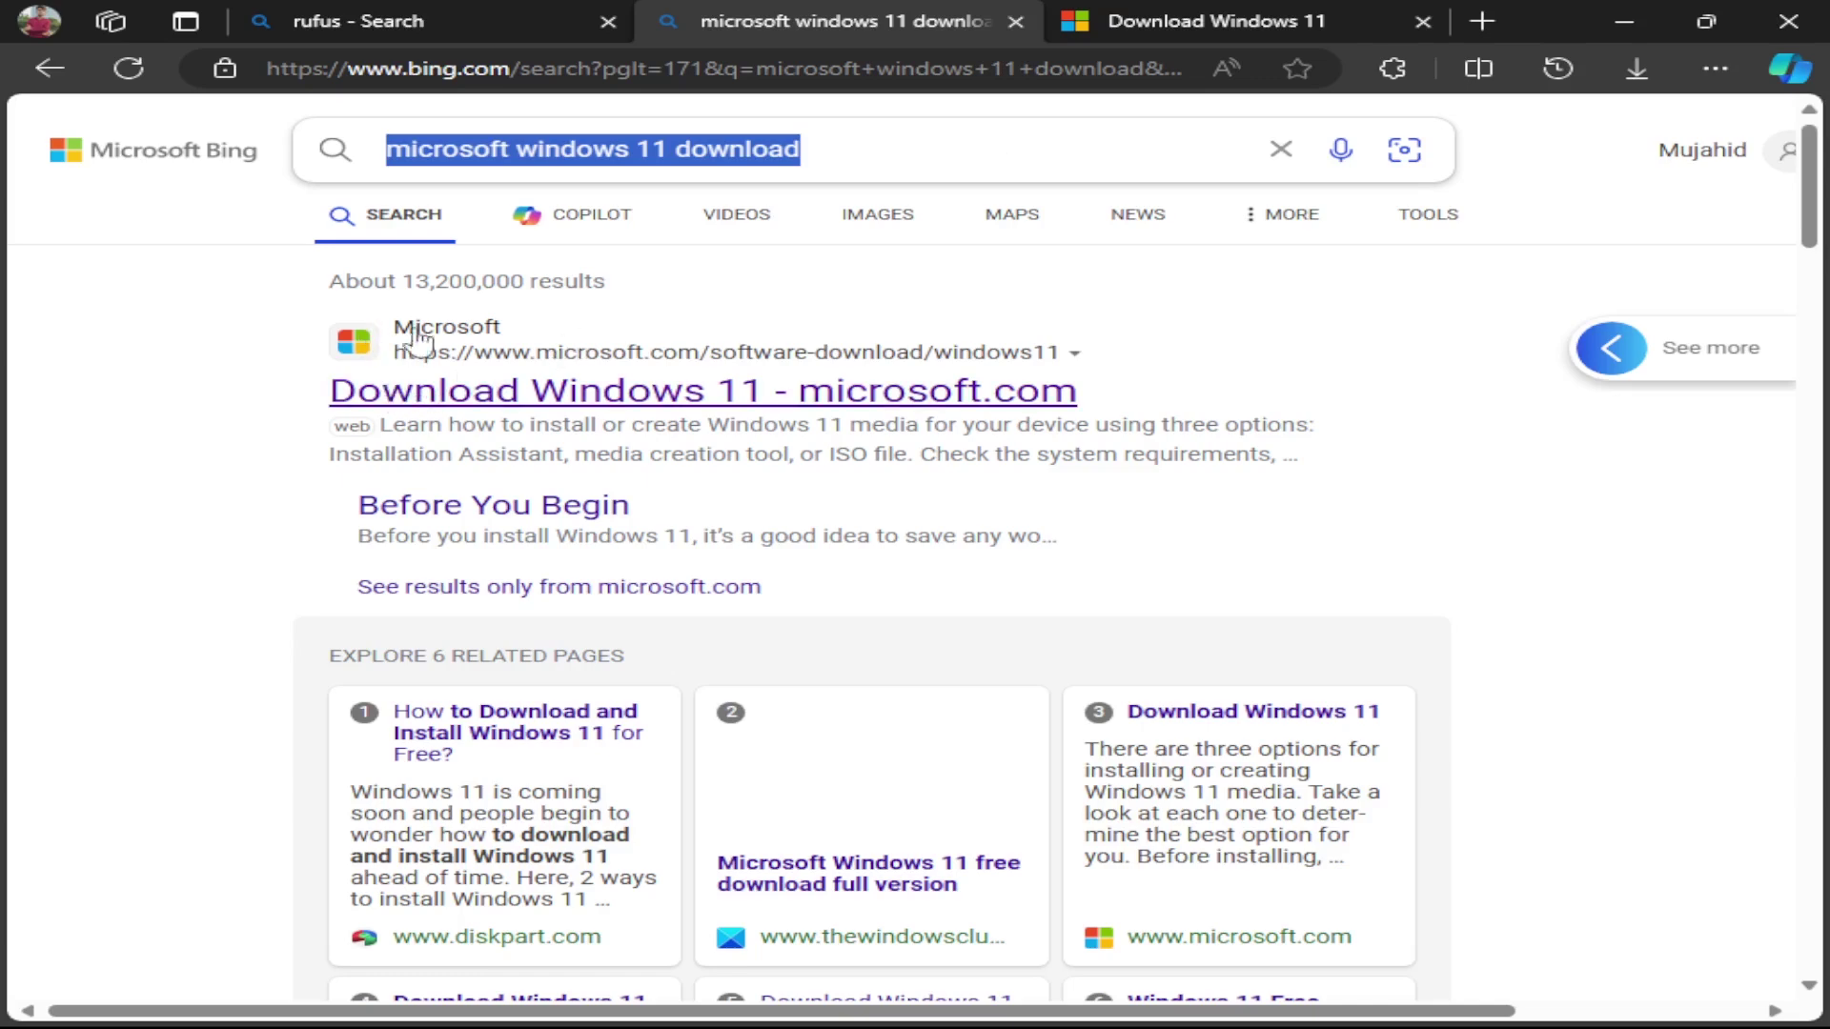
- On Microsoft's Download Windows 11 page, choose the x64 multi-edition ISO and request the download
left_click(563, 378)
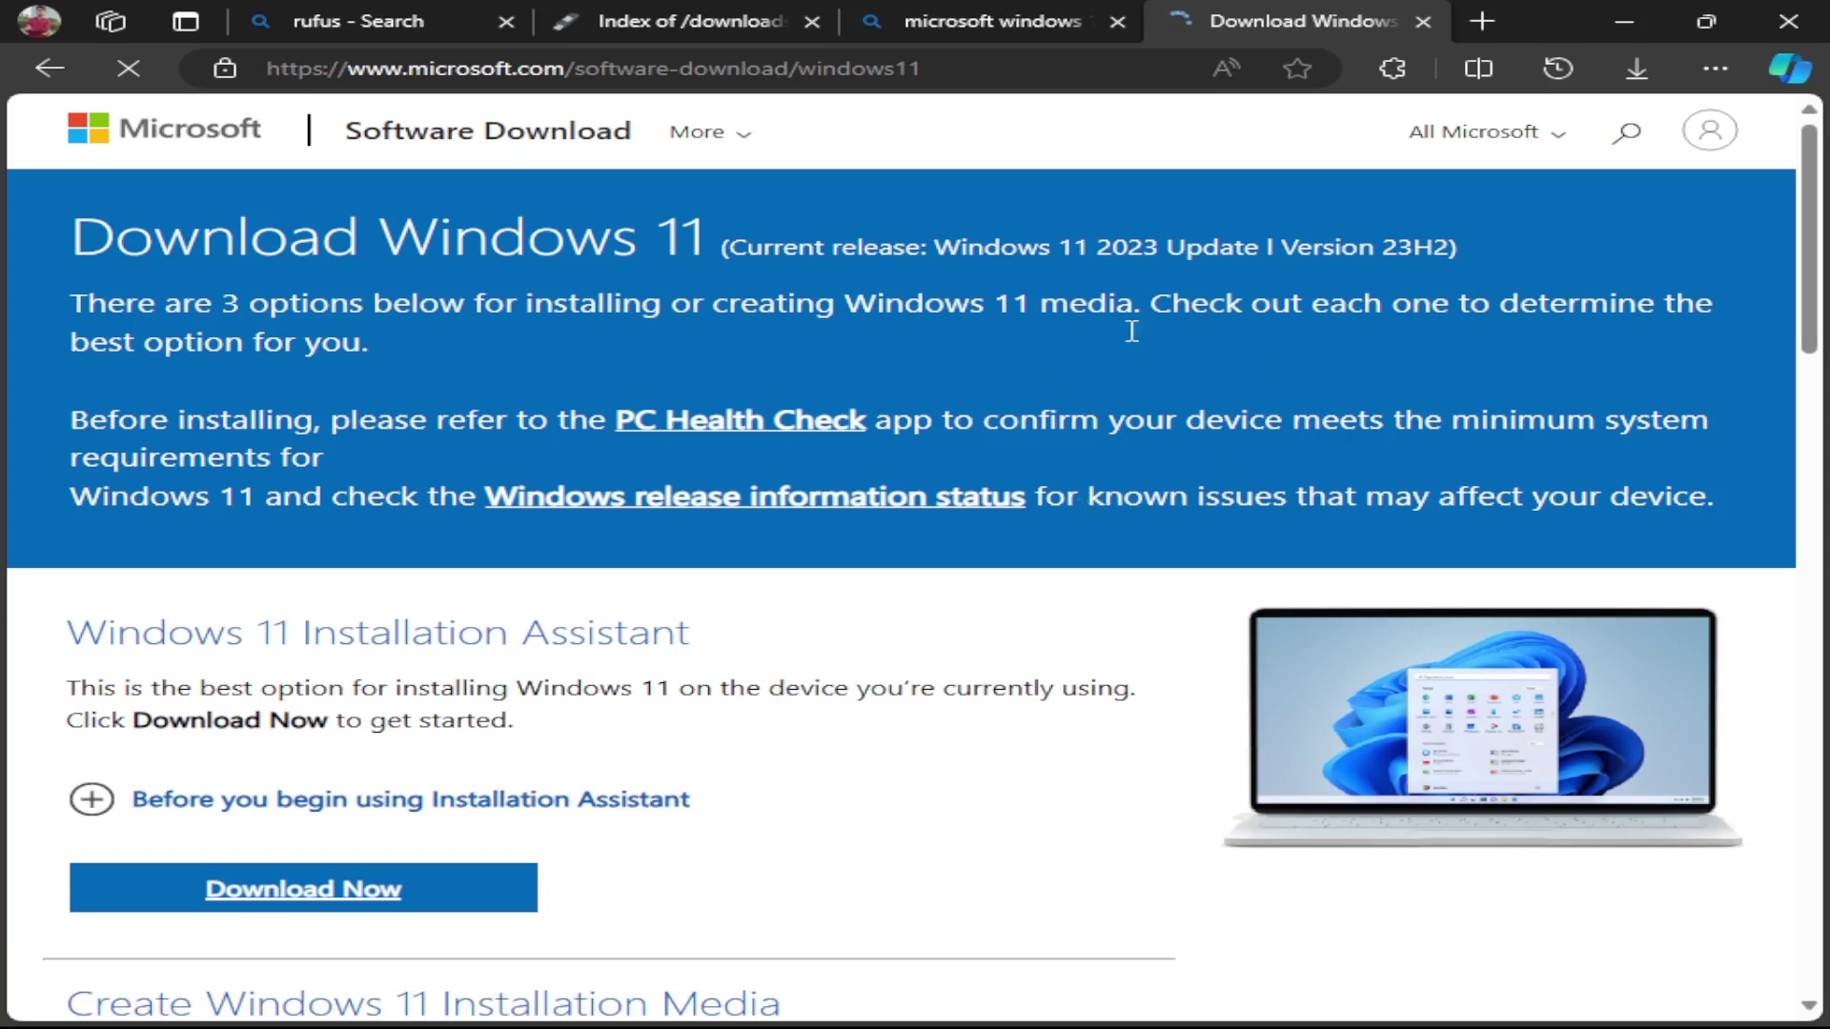
scroll(1070, 767, "down", 9)
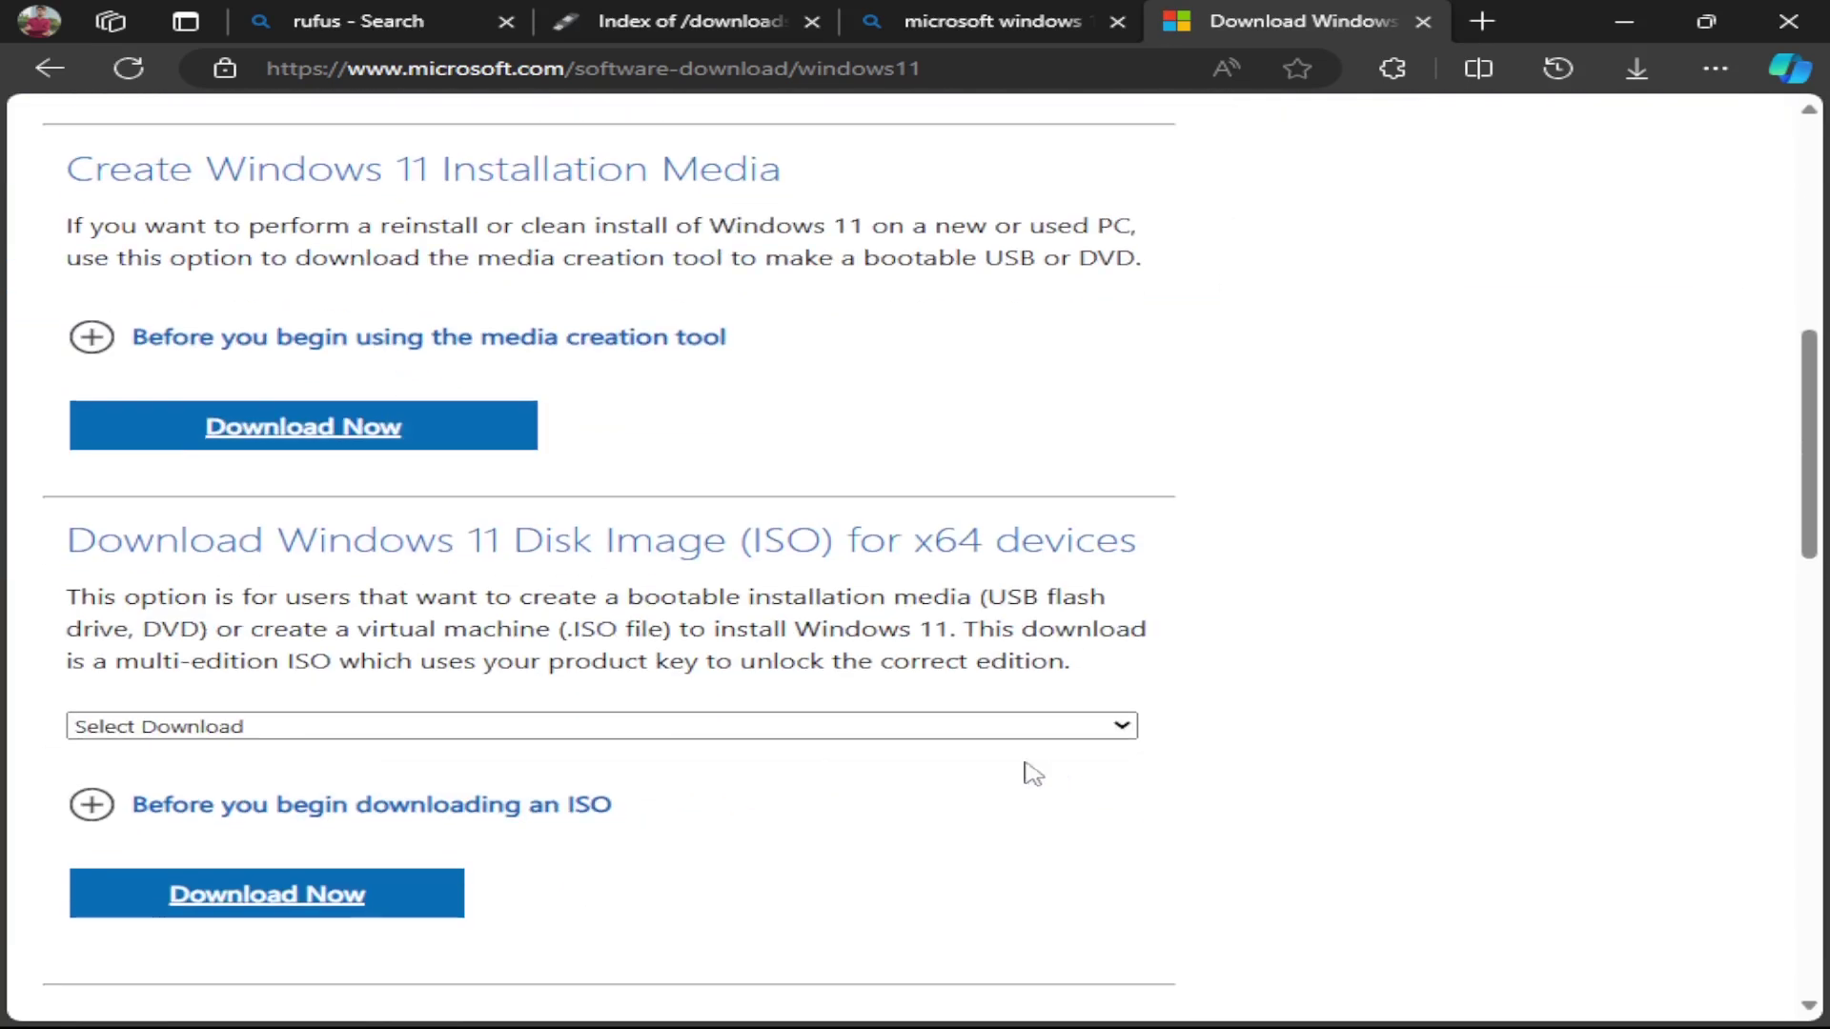
left_click(484, 736)
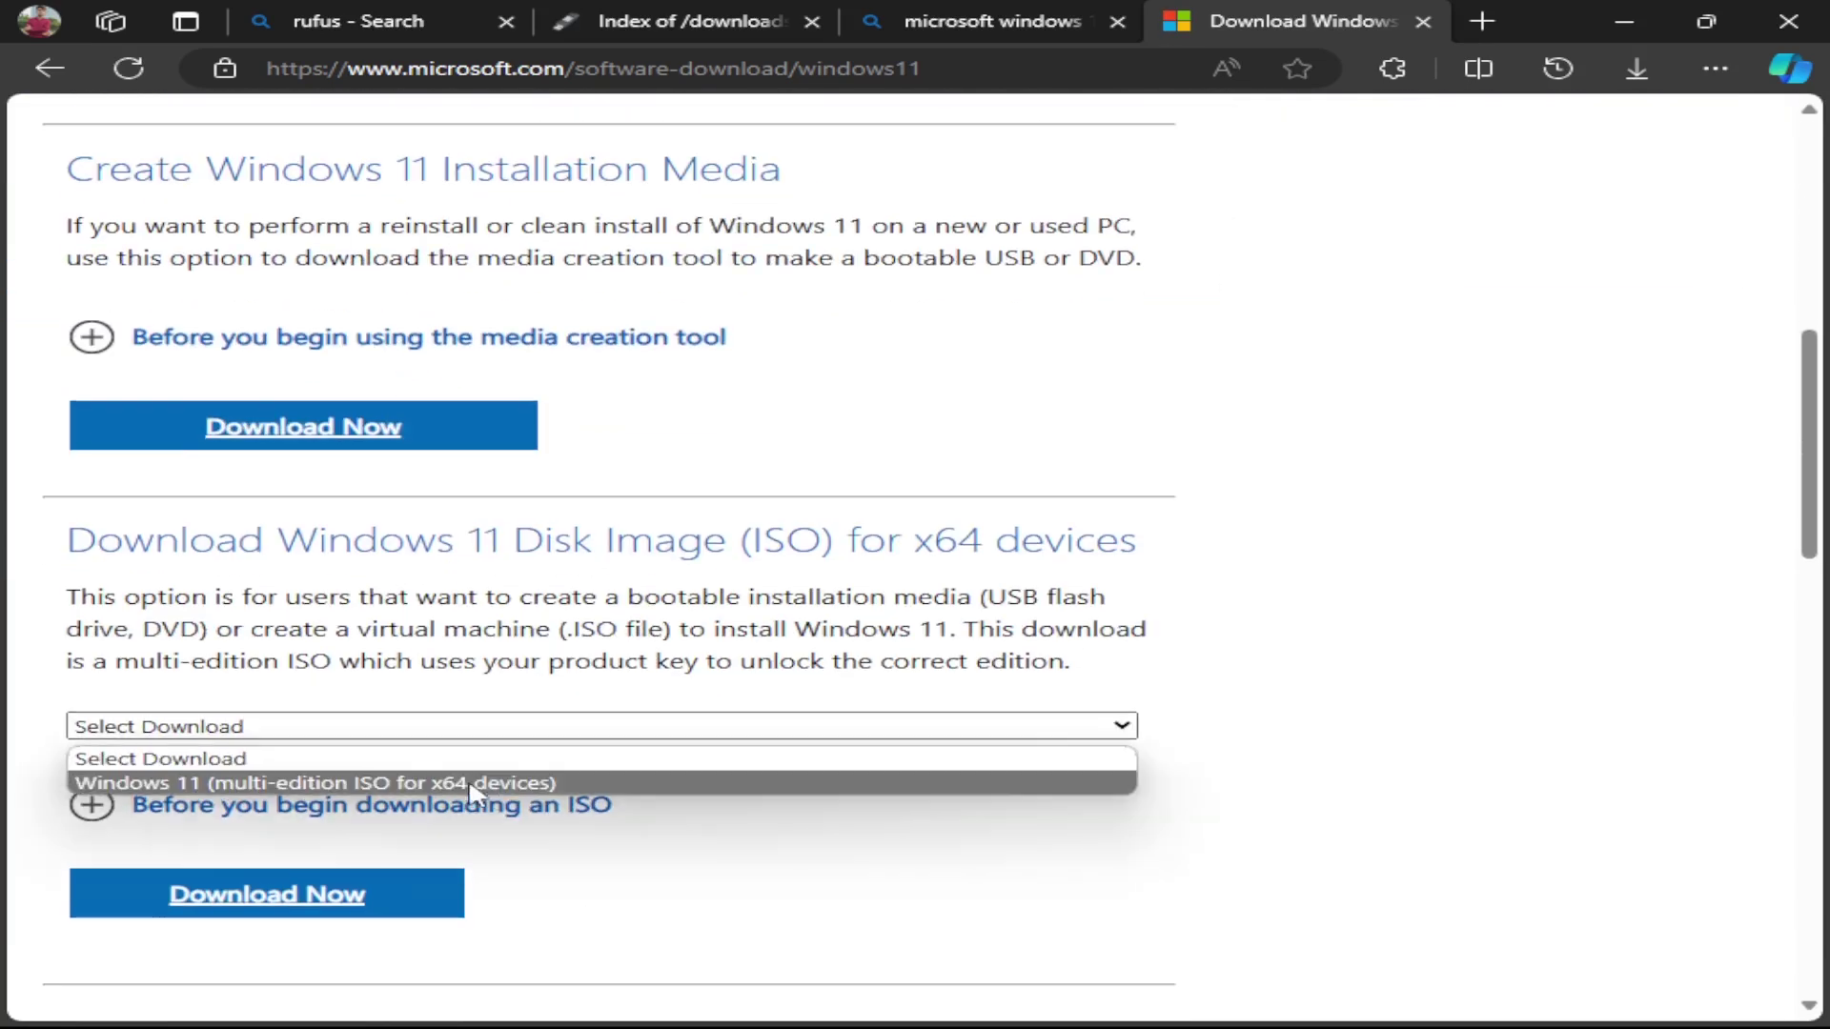
left_click(539, 784)
scroll(866, 849, "down", 1)
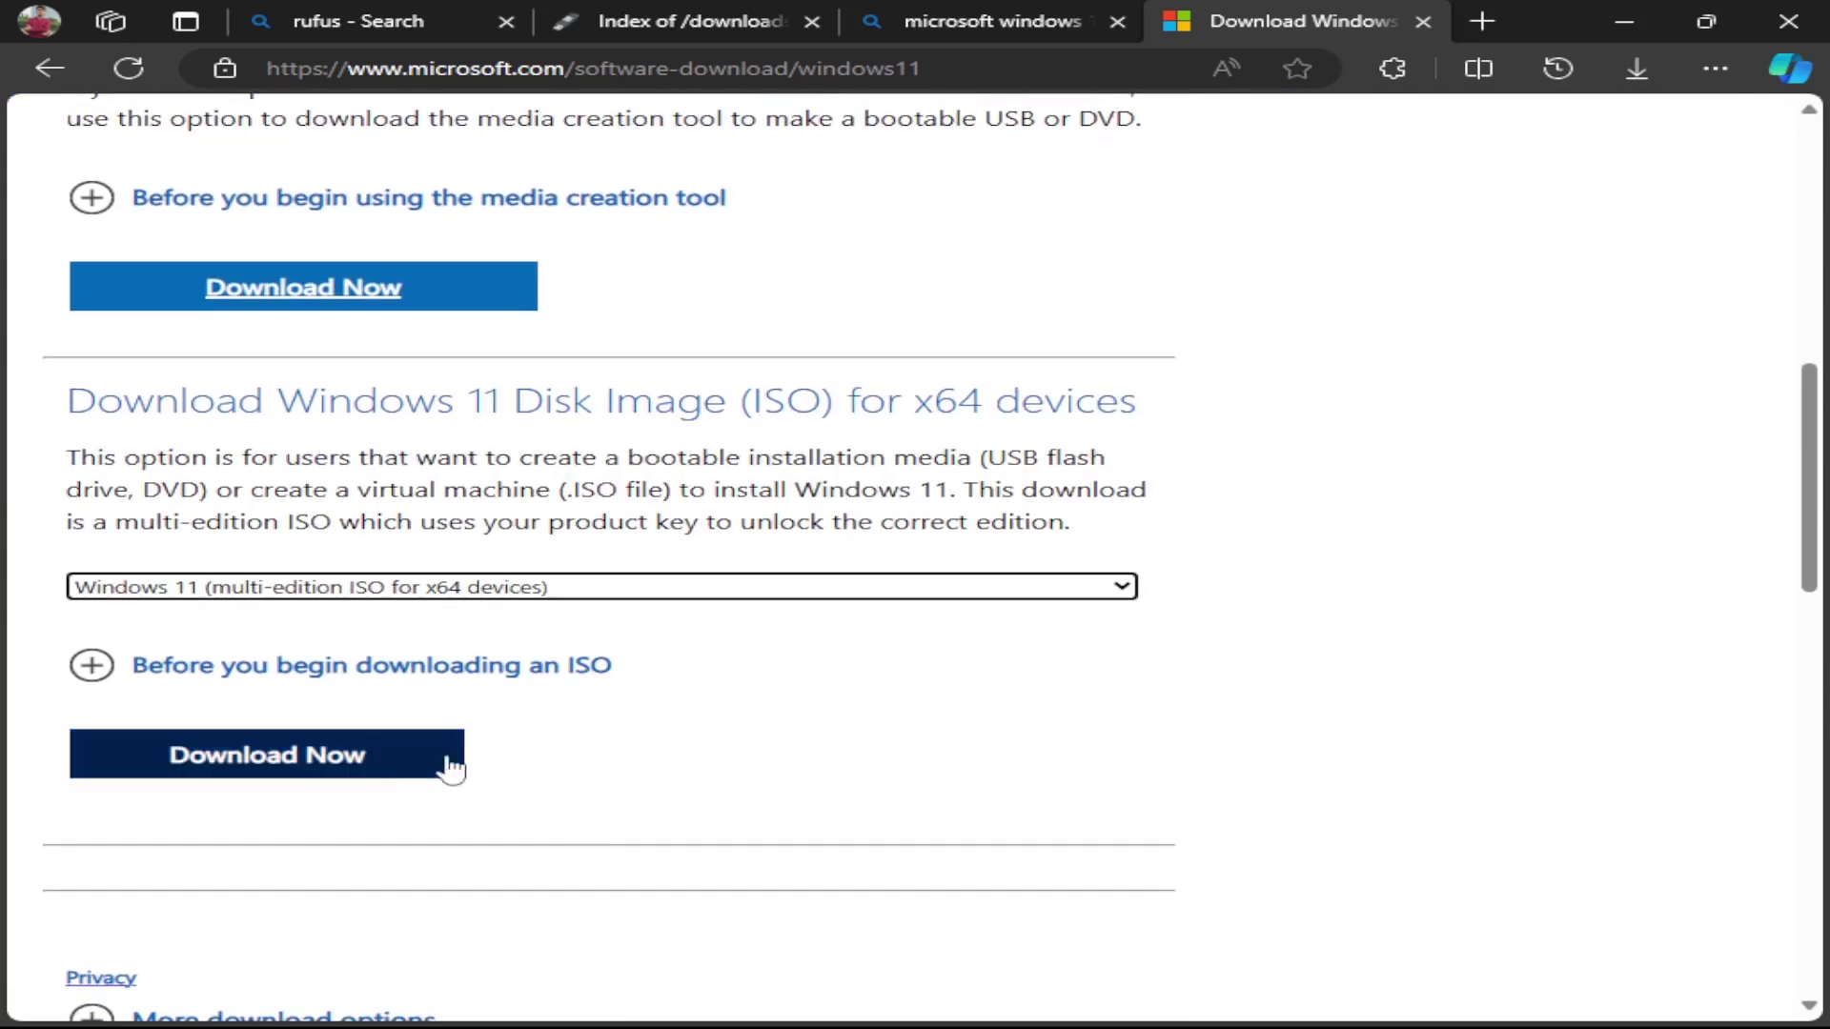
left_click(343, 779)
- Confirm English (United States) as the language and start the 64-bit ISO download
left_click(306, 615)
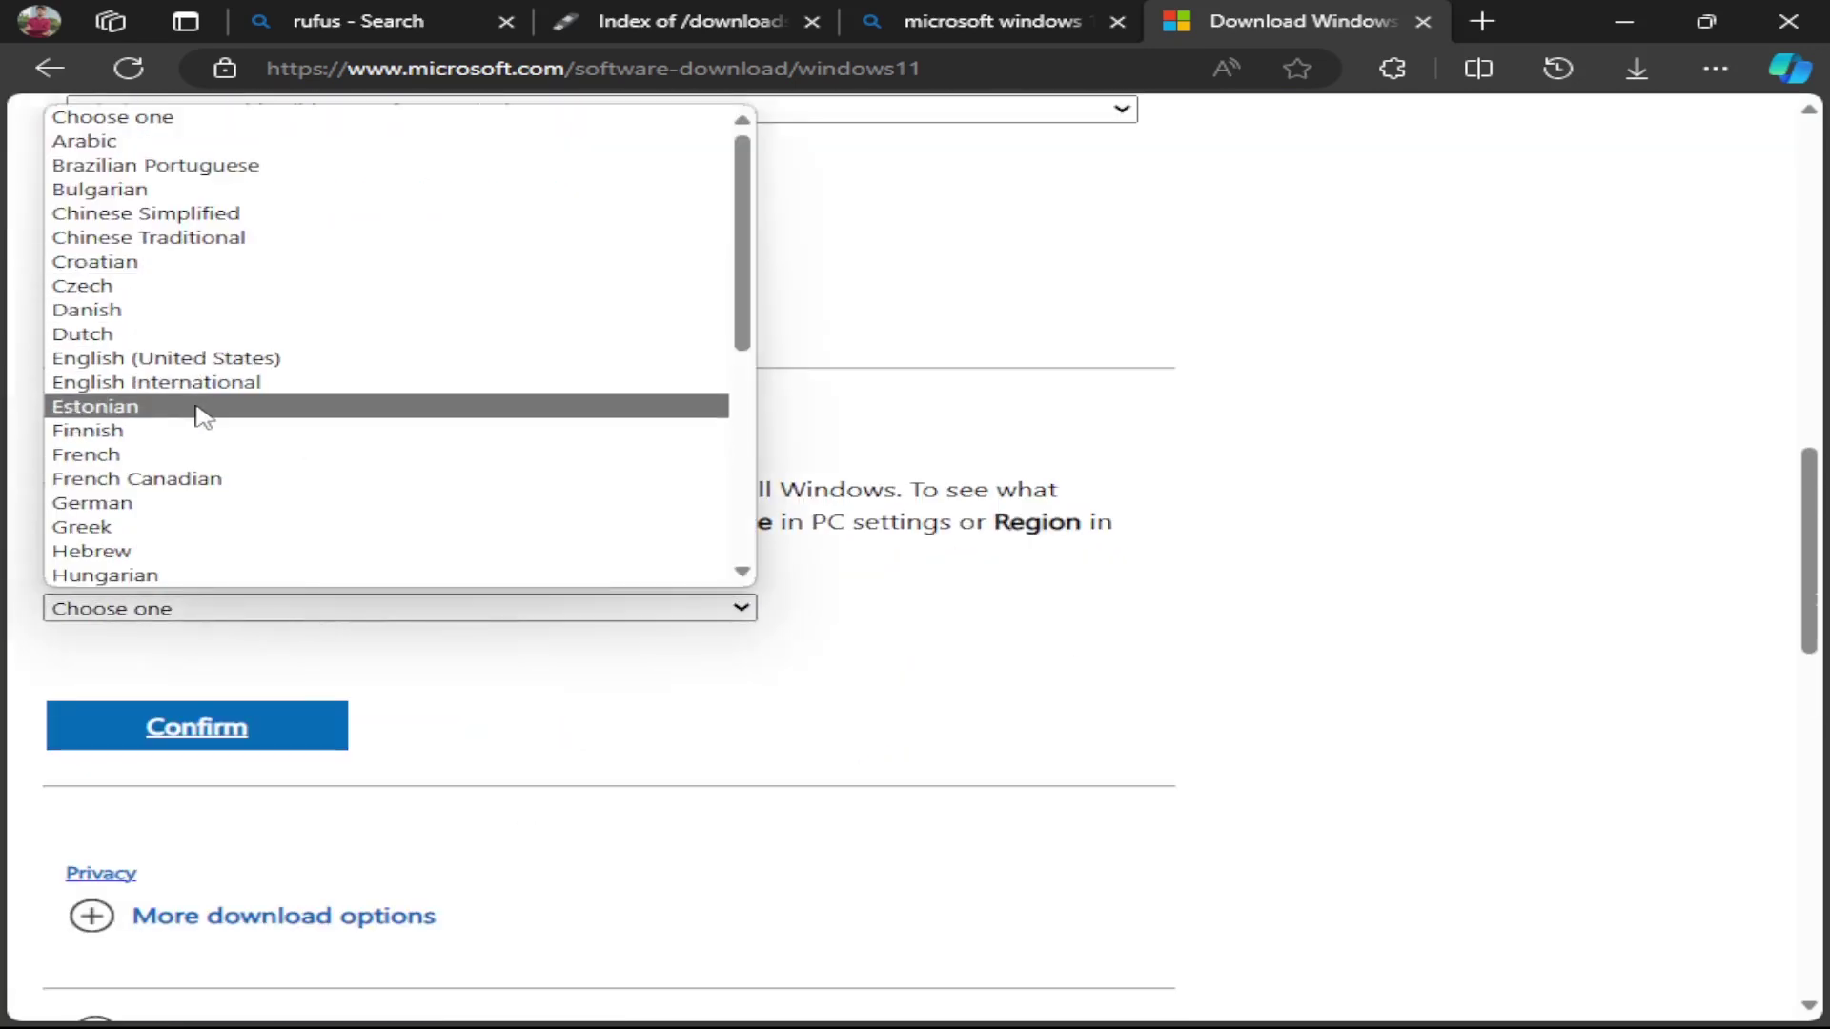
left_click(254, 360)
left_click(298, 733)
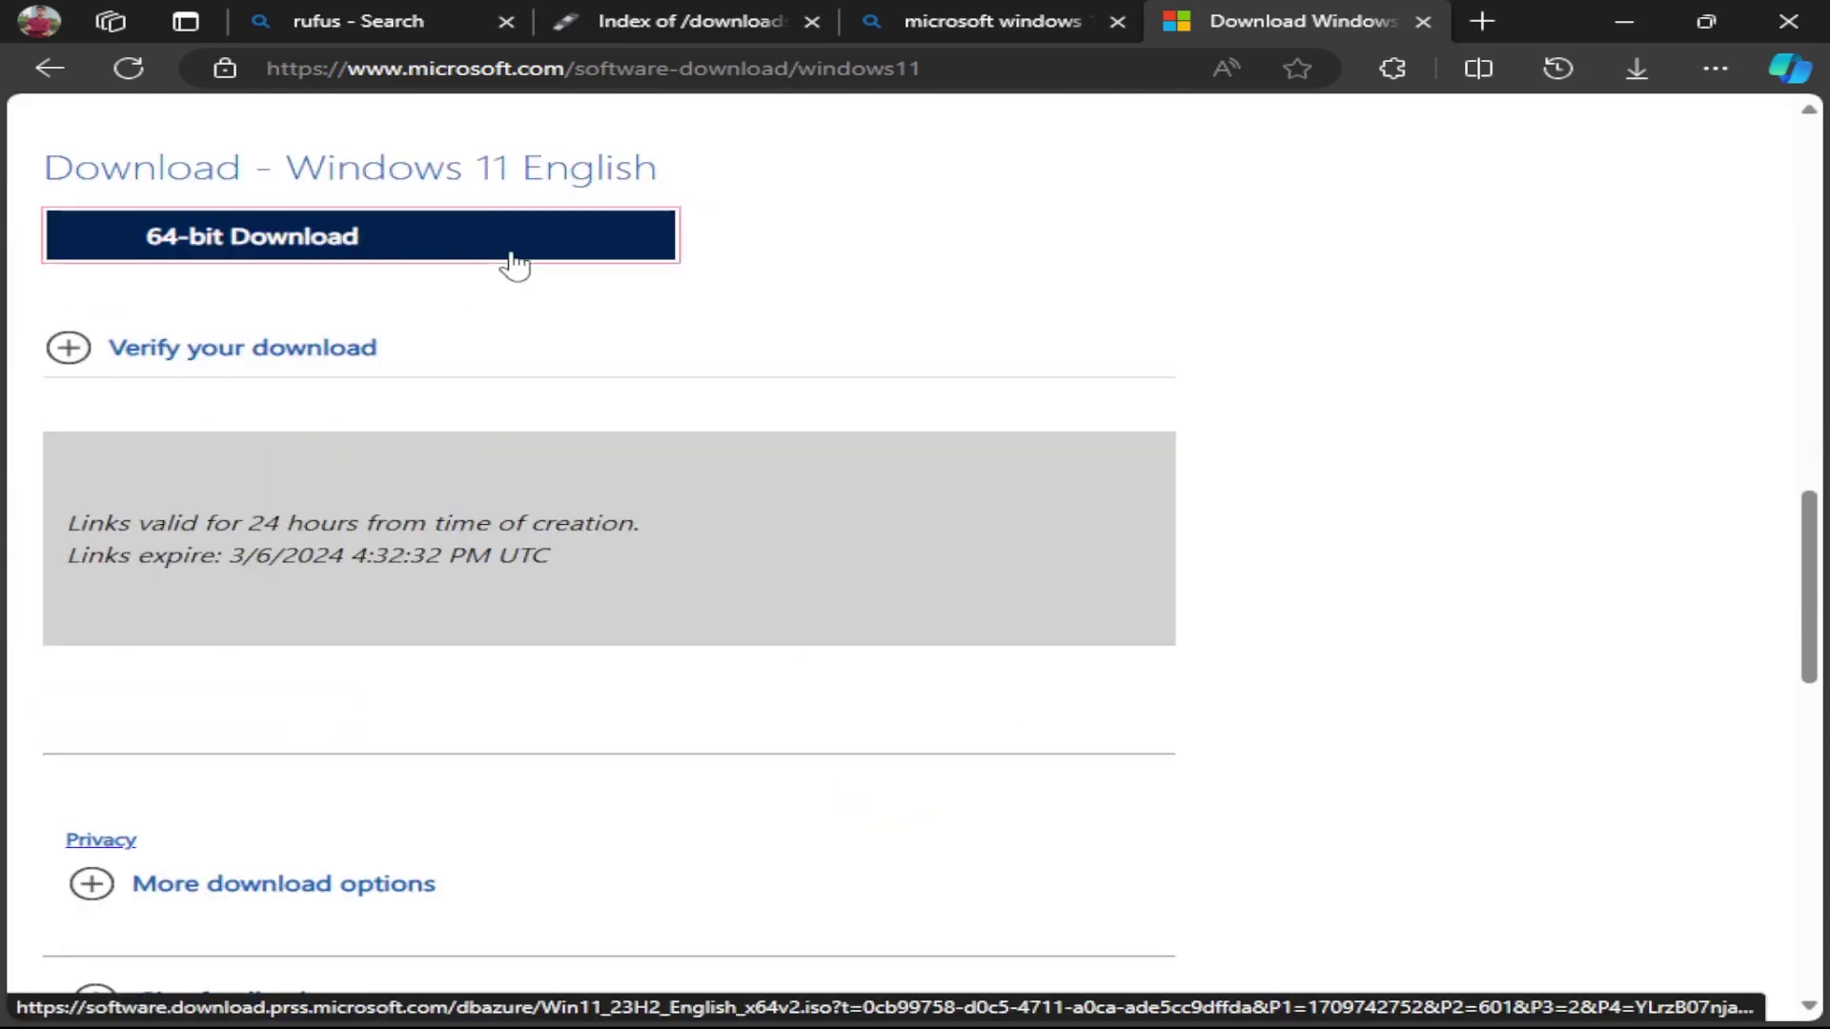
left_click(515, 265)
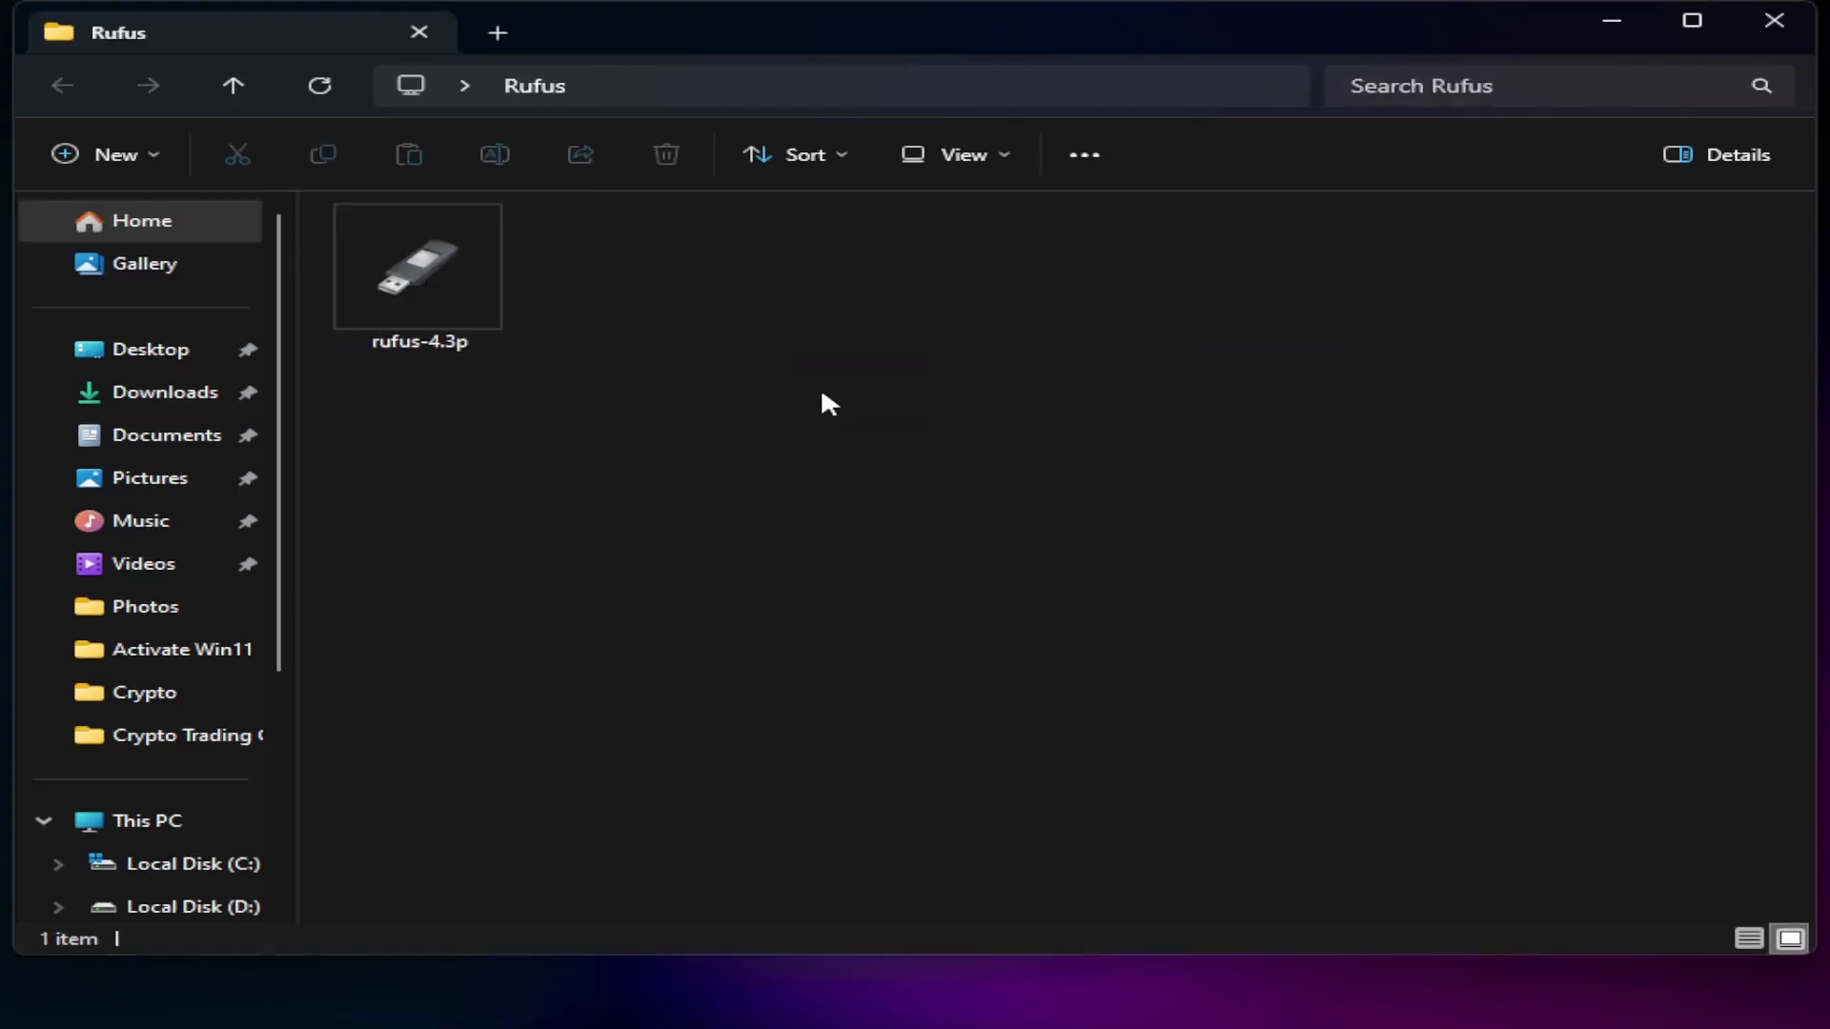
- Start the portable rufus-4.3p from the Rufus folder
double_click(441, 306)
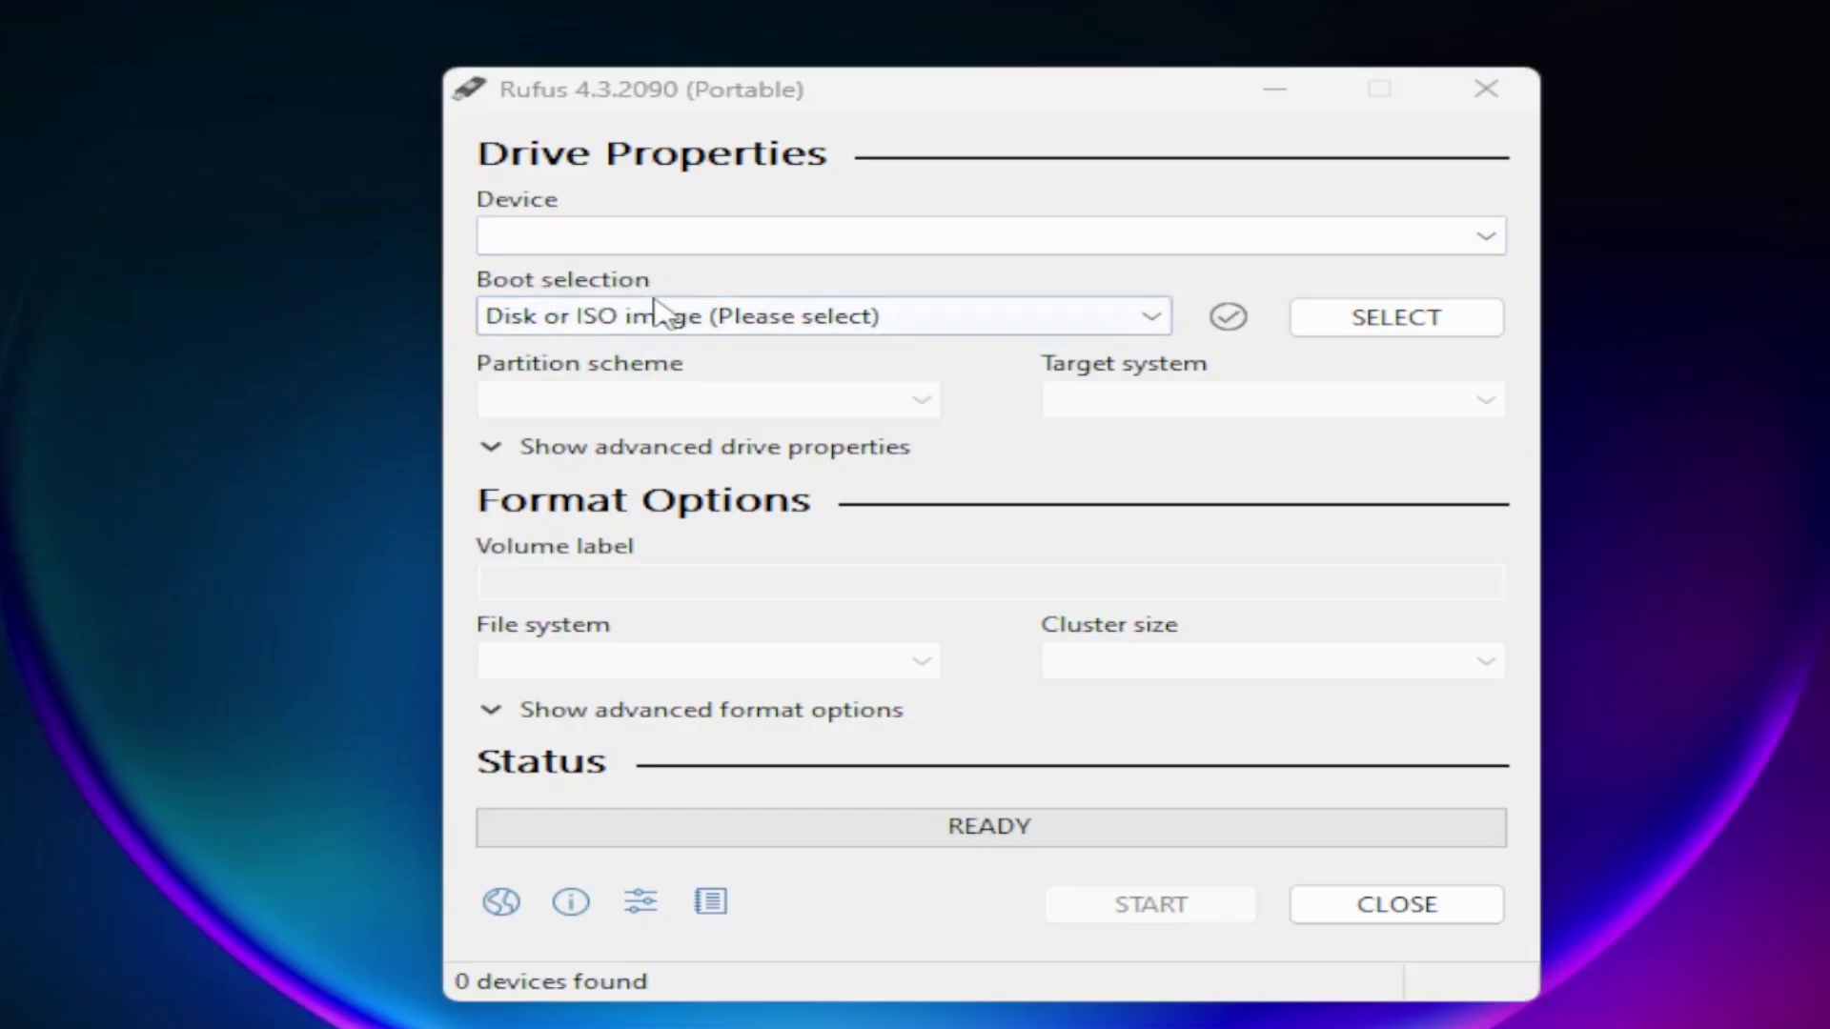
- Keep 'Disk or ISO image' and load Win11_23H2_English_x64v2.iso from Local Disk (D:)
left_click(951, 317)
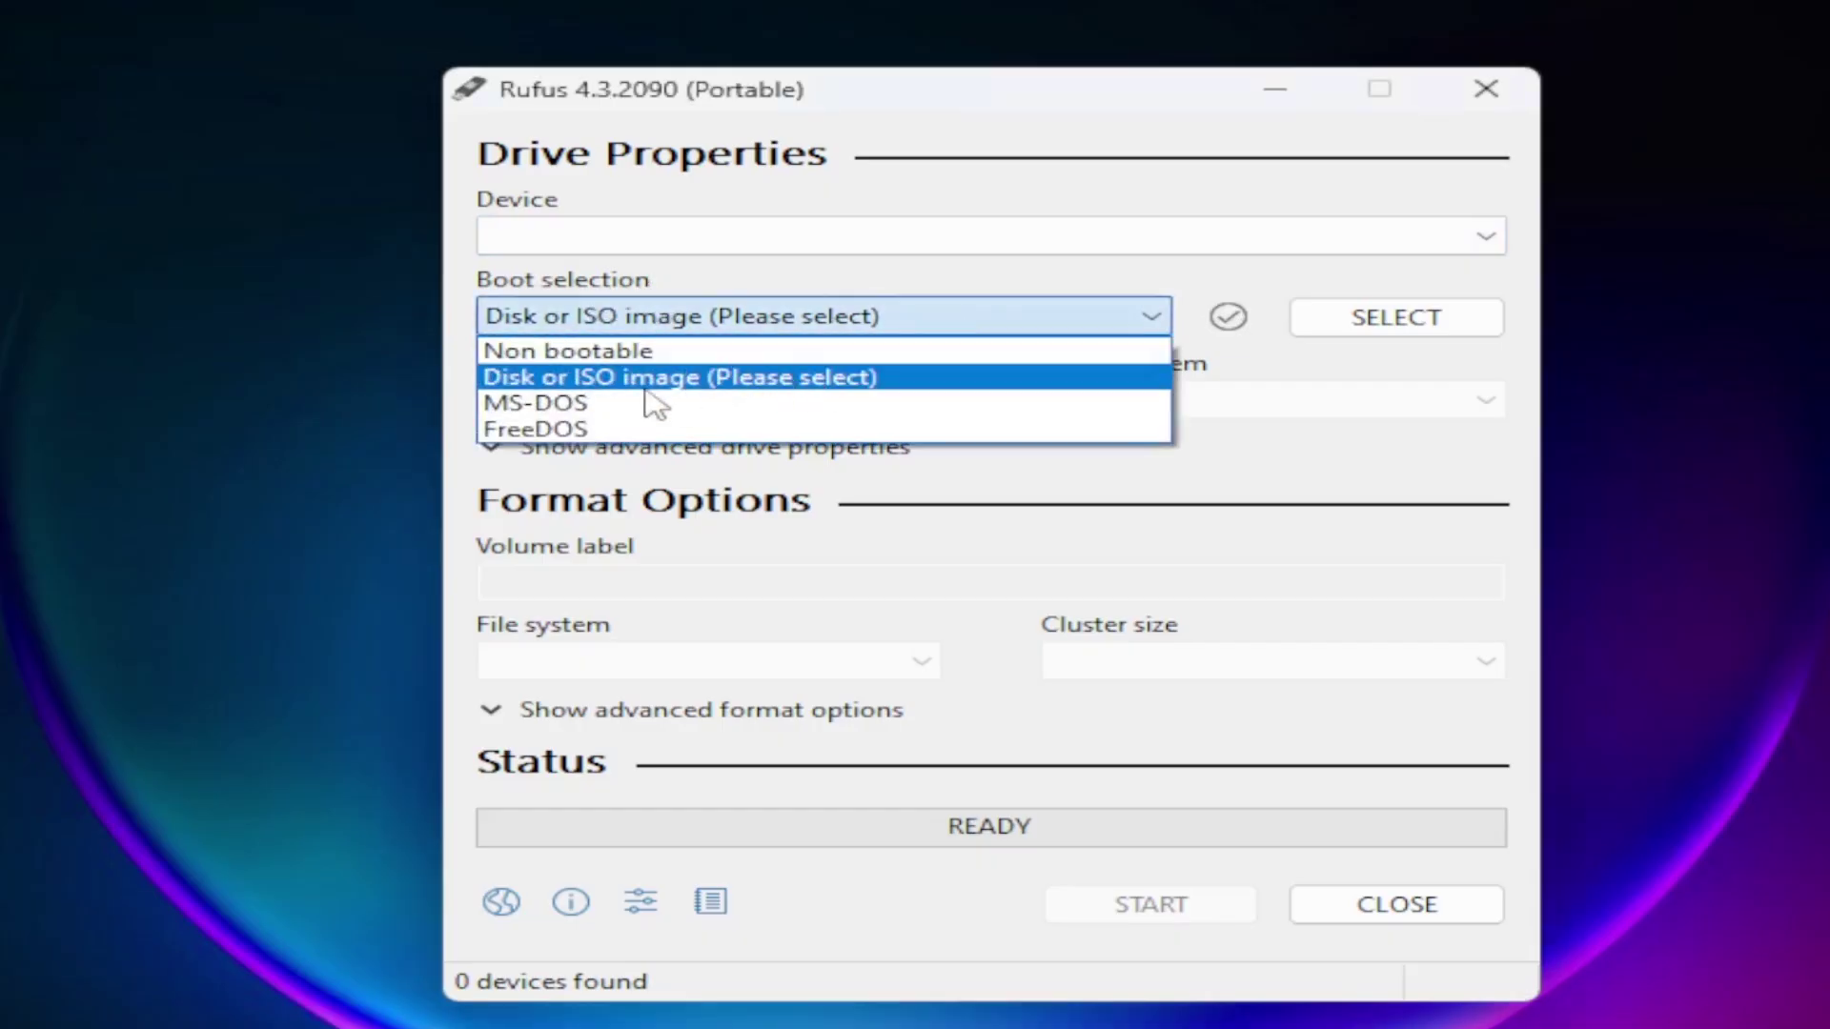
left_click(843, 379)
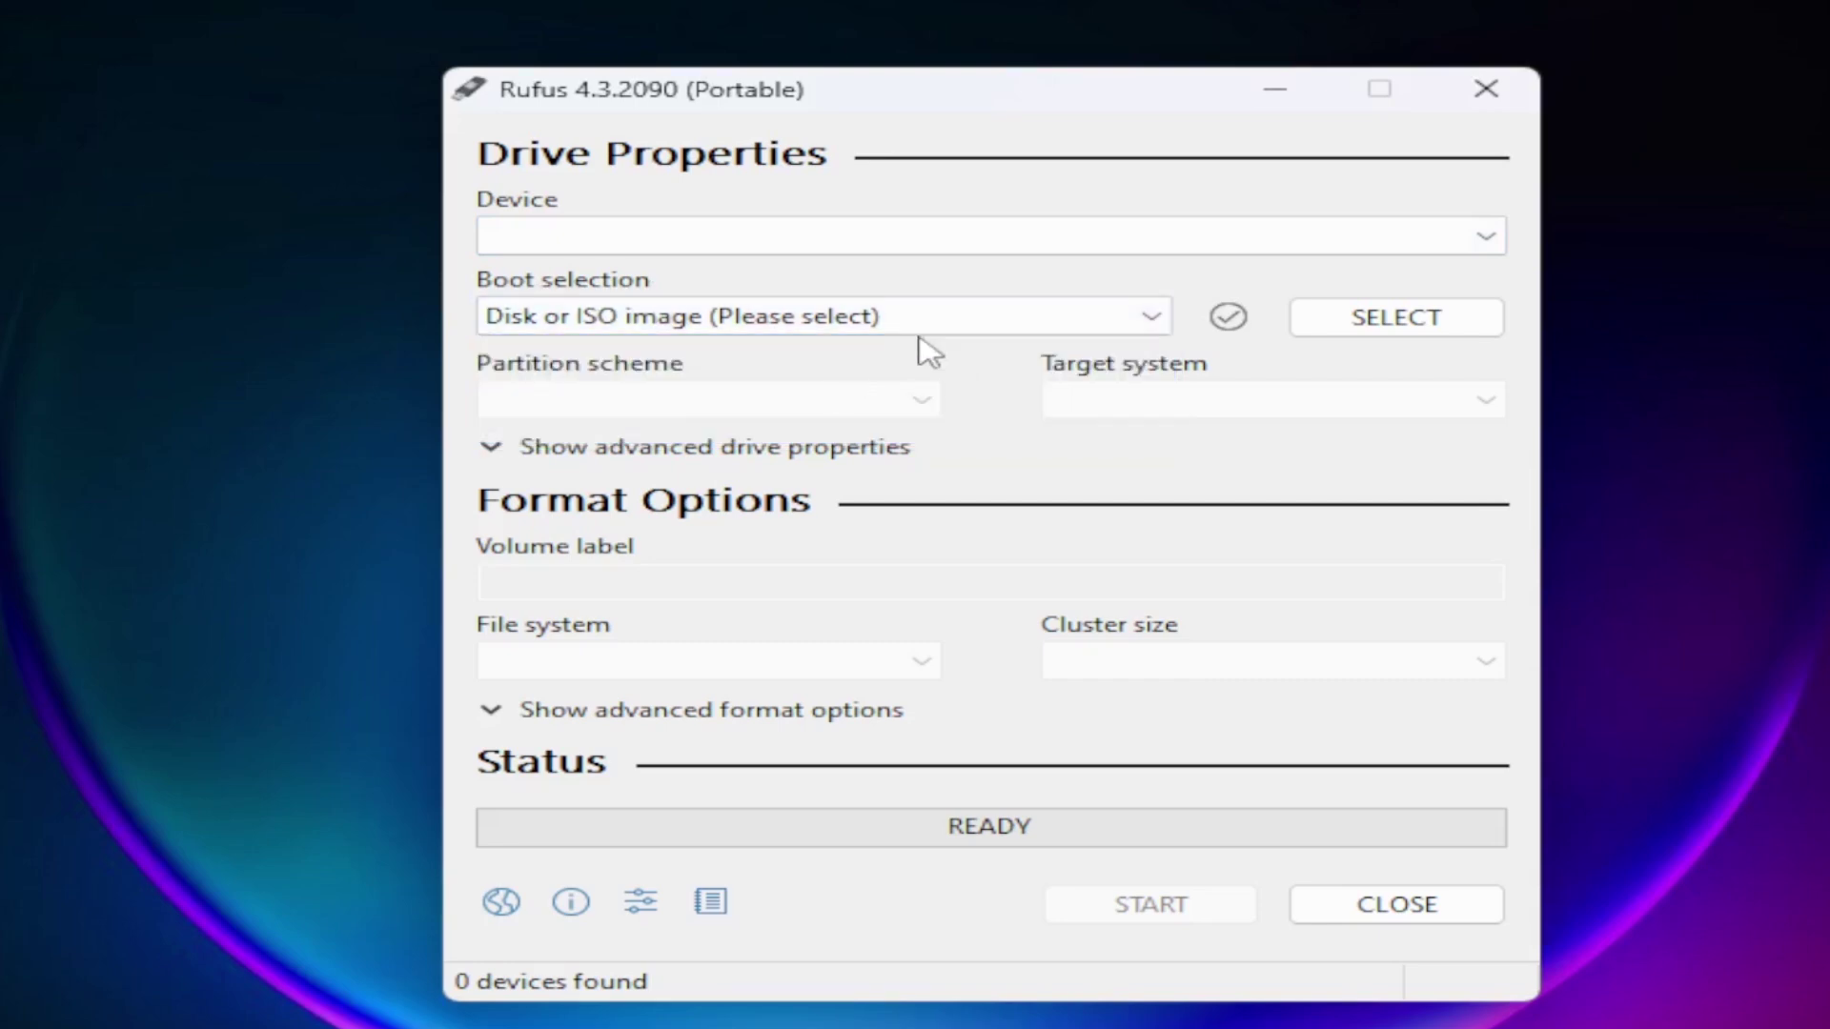
left_click(1399, 334)
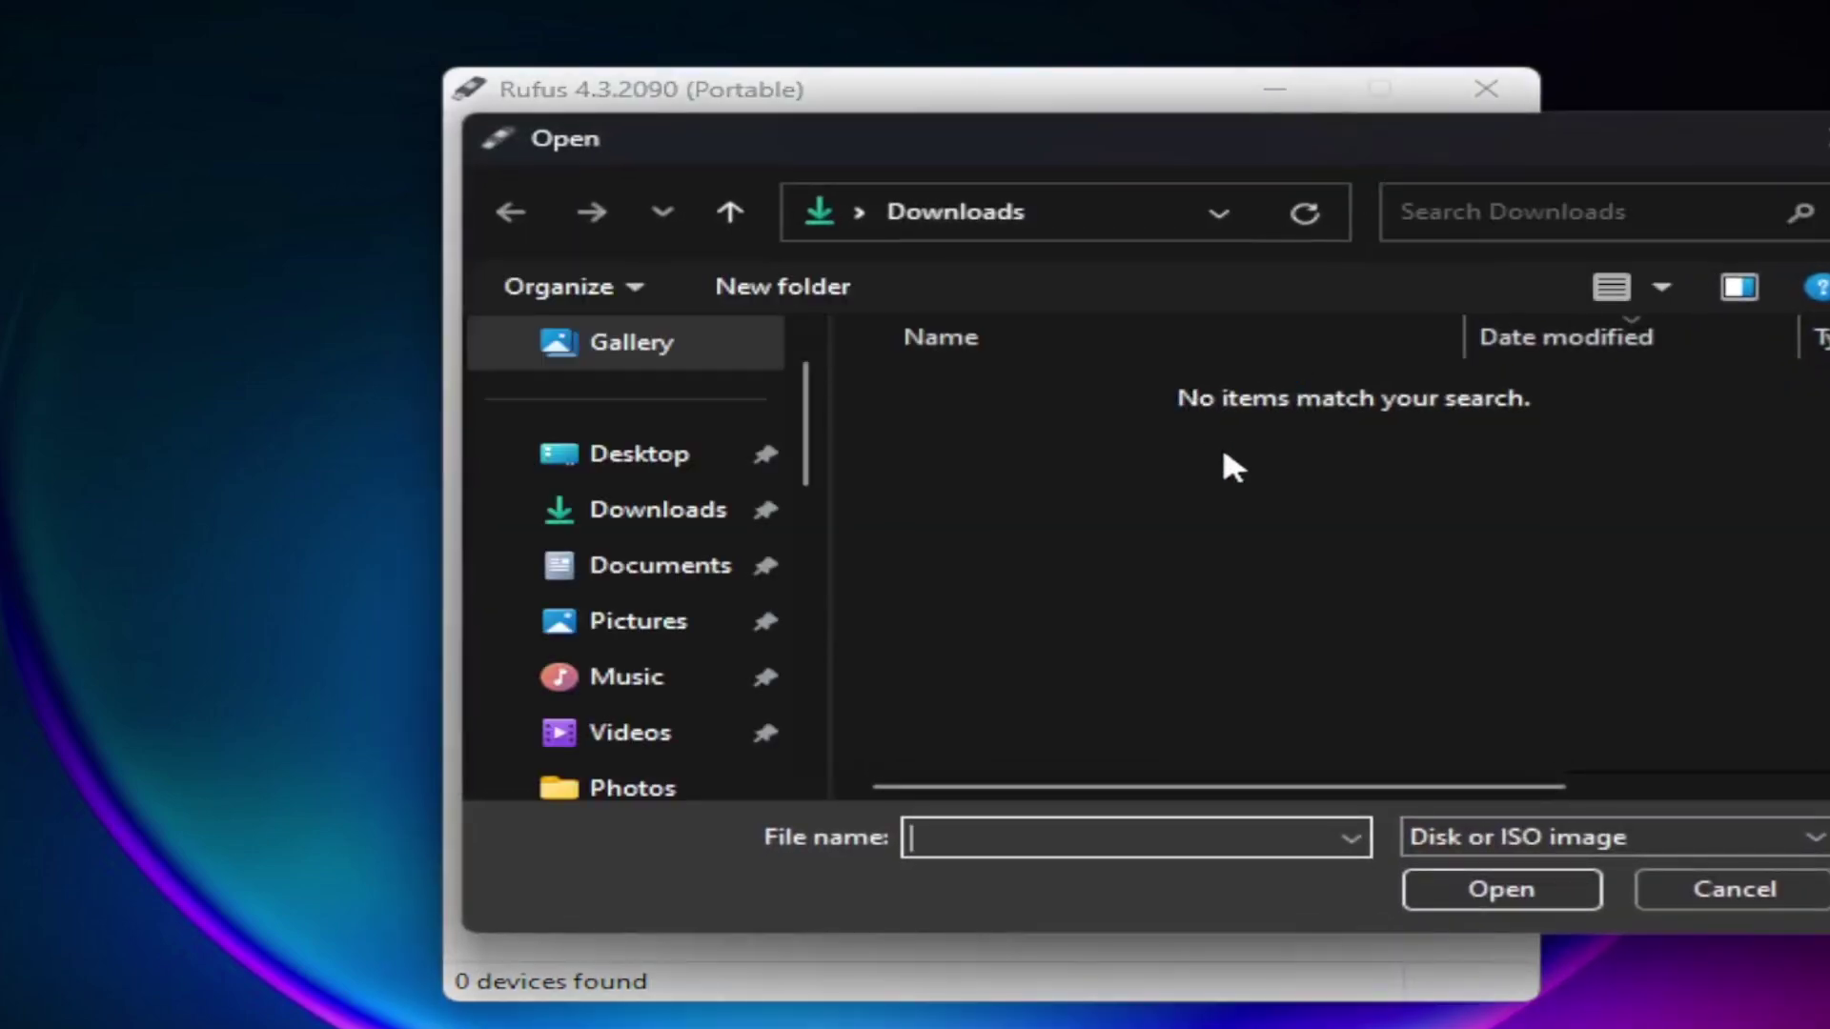
scroll(641, 572, "down", 5)
left_click(618, 427)
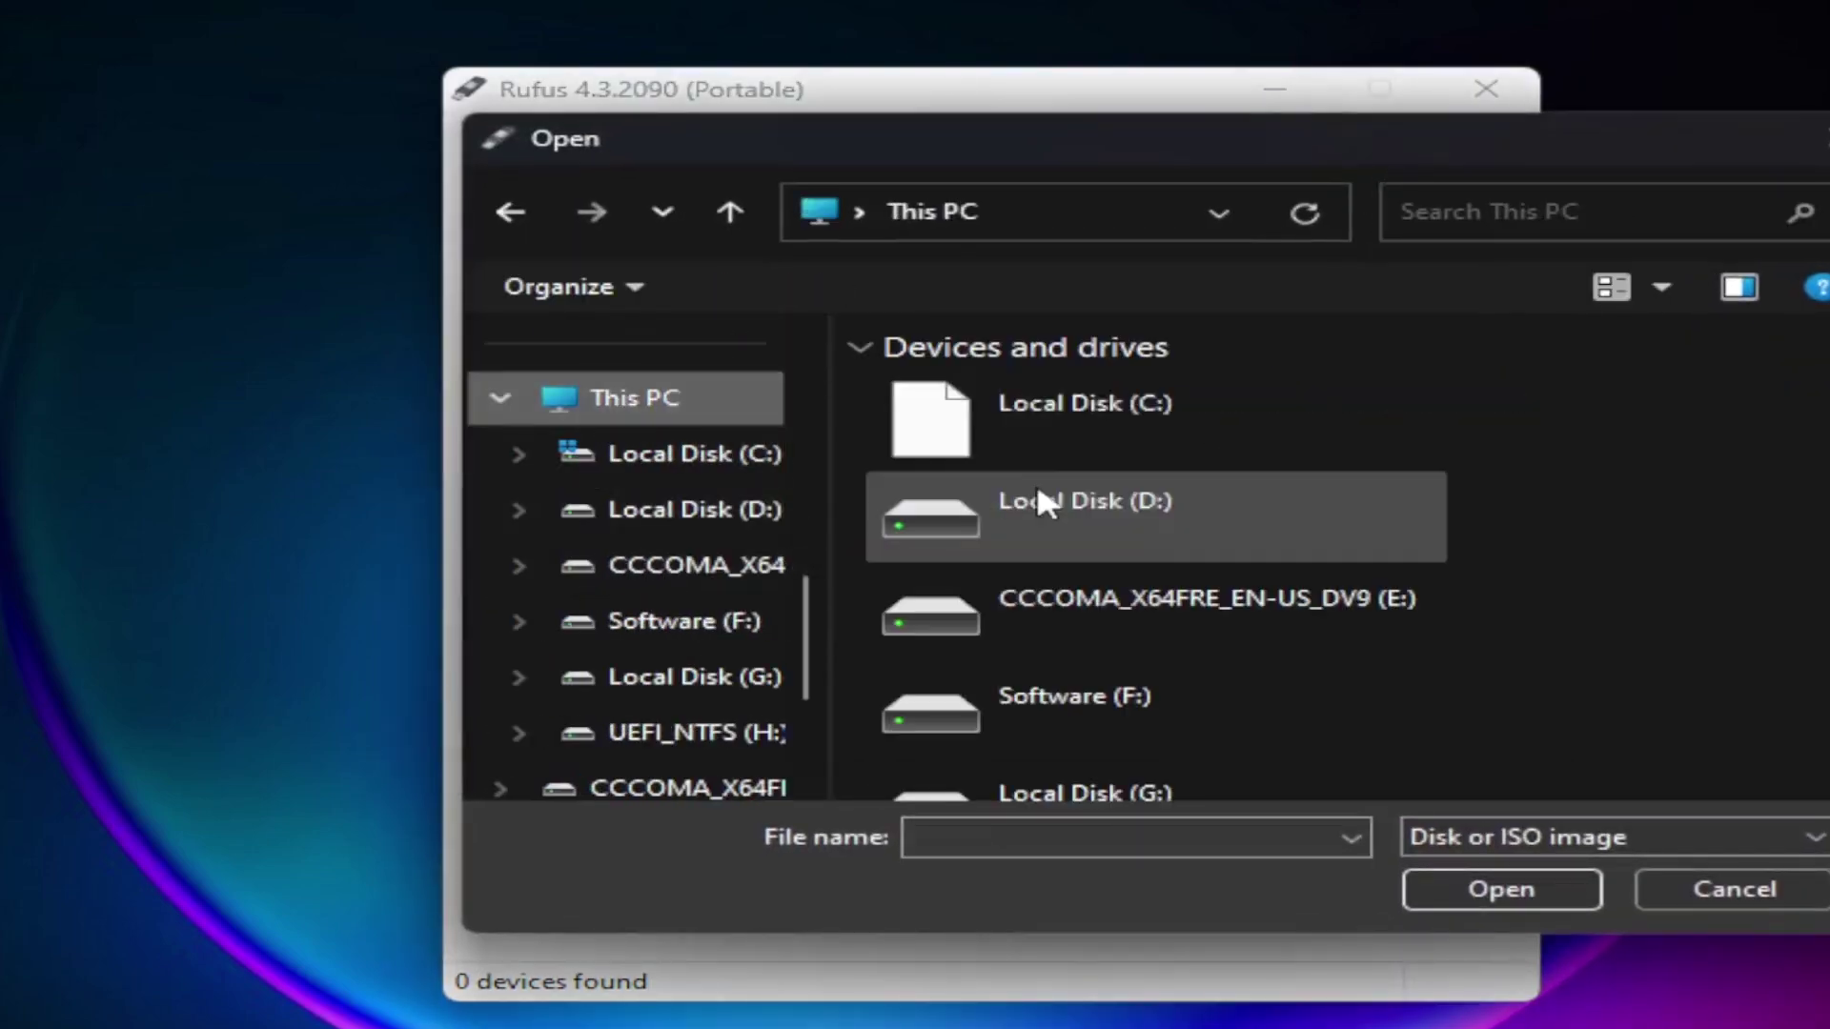
double_click(1253, 535)
scroll(1201, 577, "down", 1)
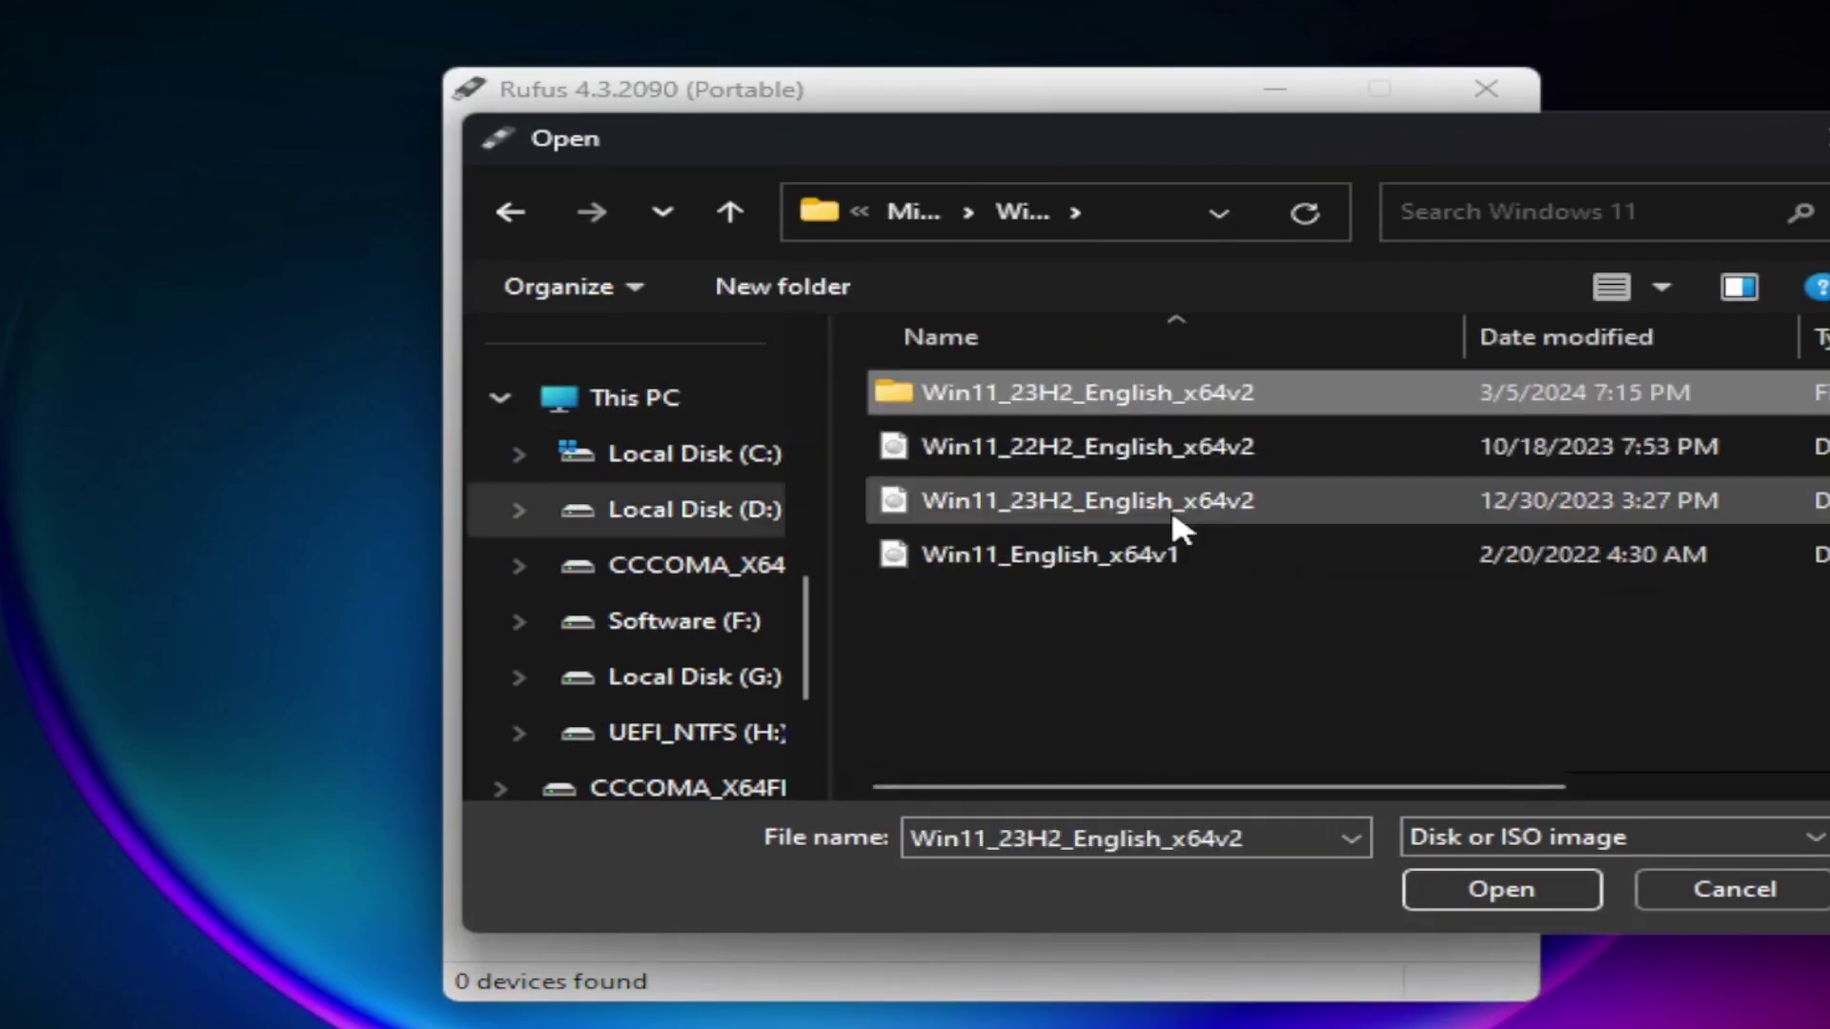
left_click(1170, 502)
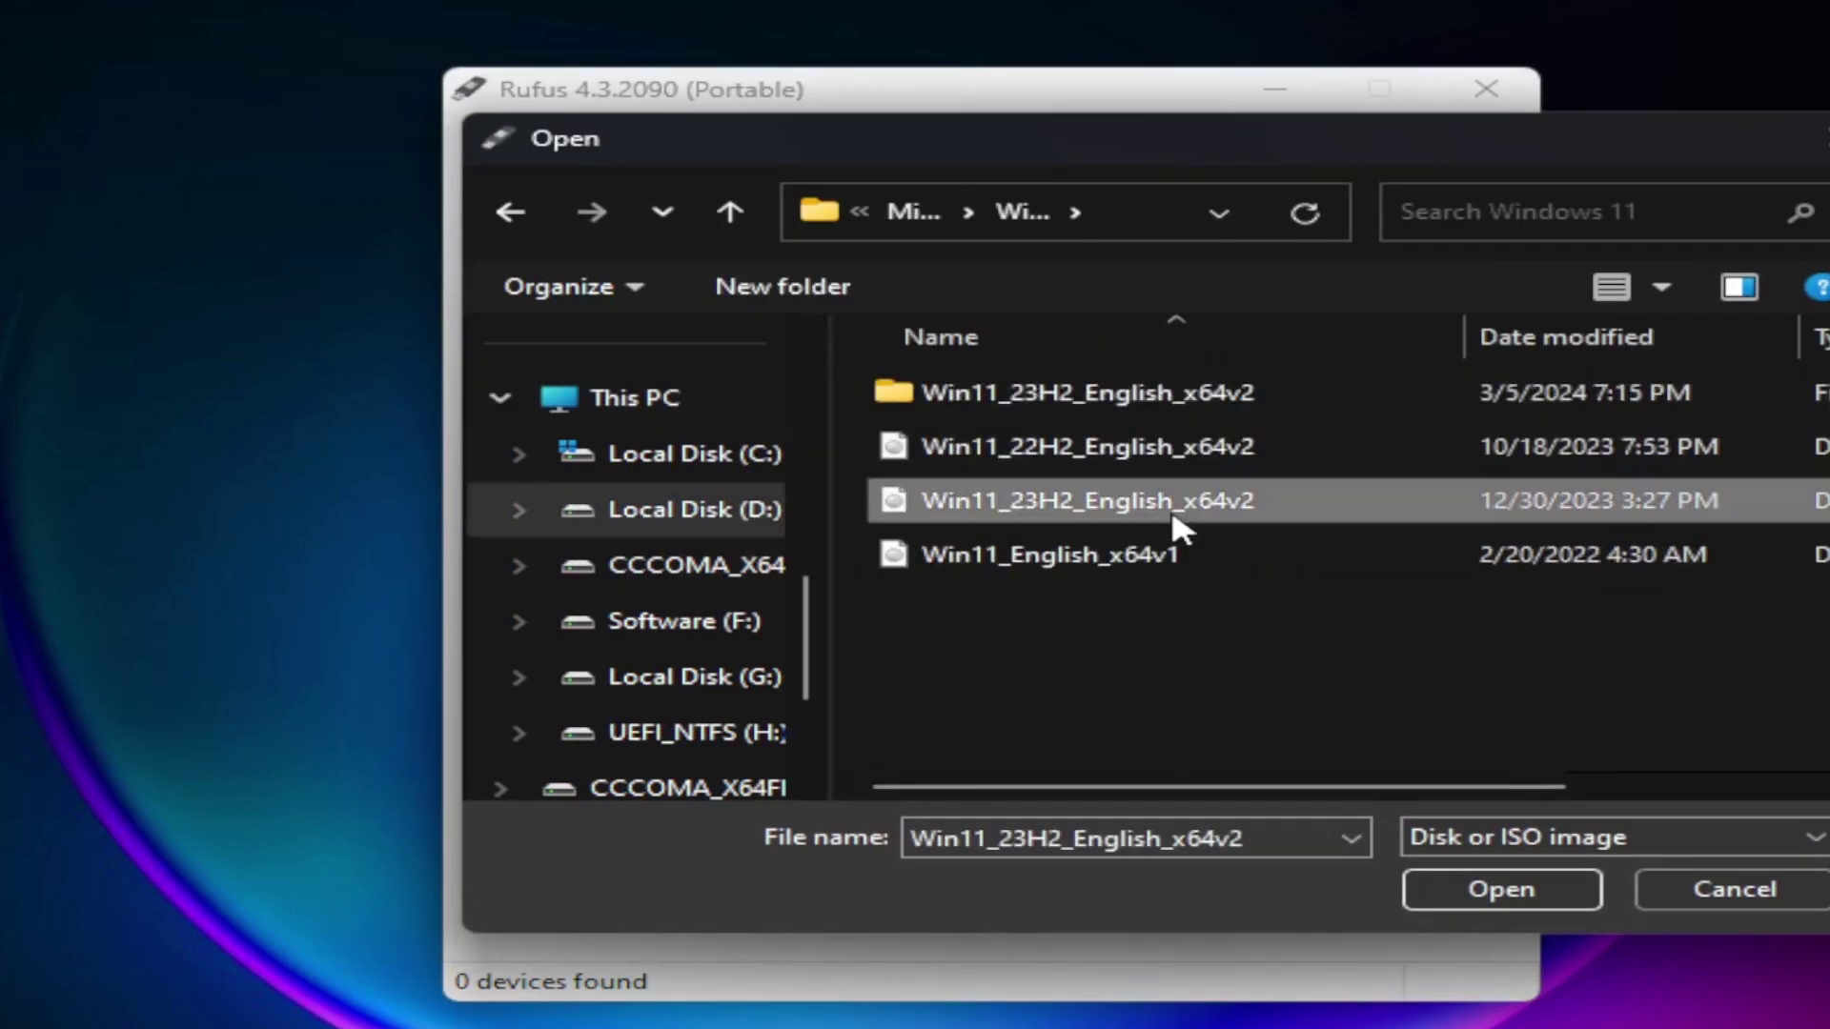
left_click(1449, 875)
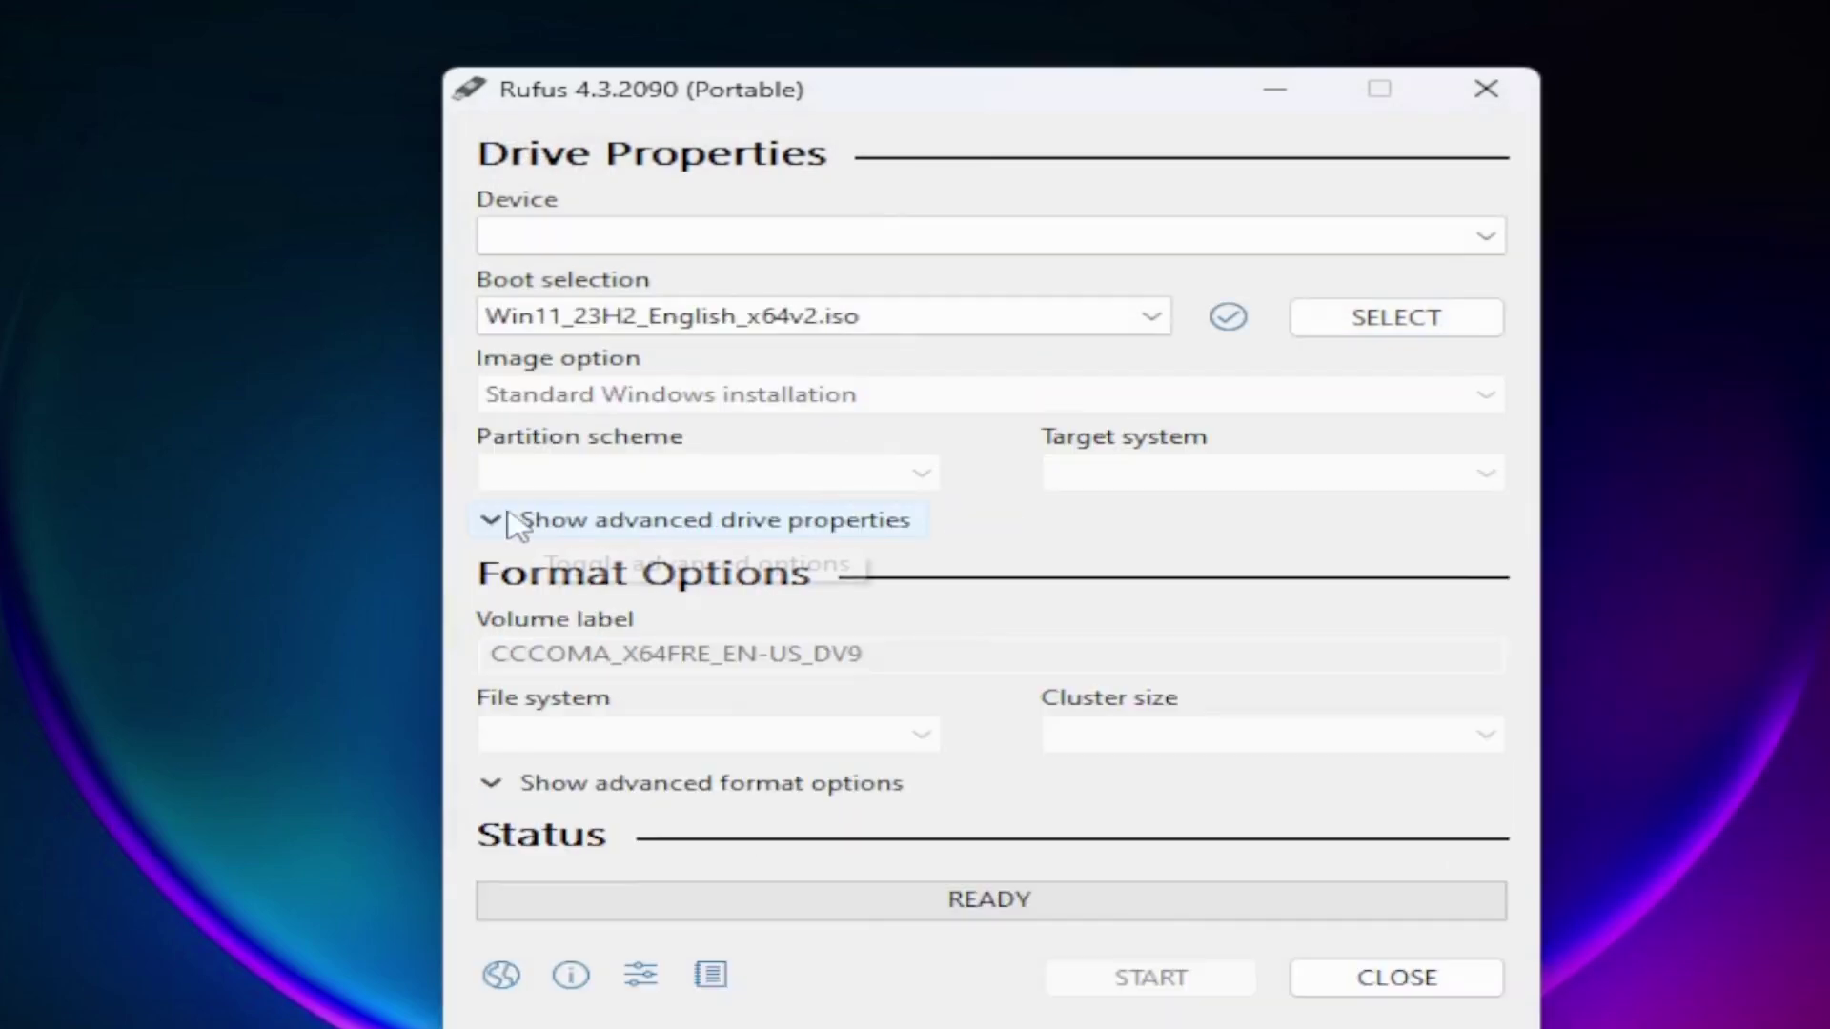
- Enable listing USB hard drives, select the 80 GB drive E:, and review partition schemes, leaving GPT
left_click(492, 523)
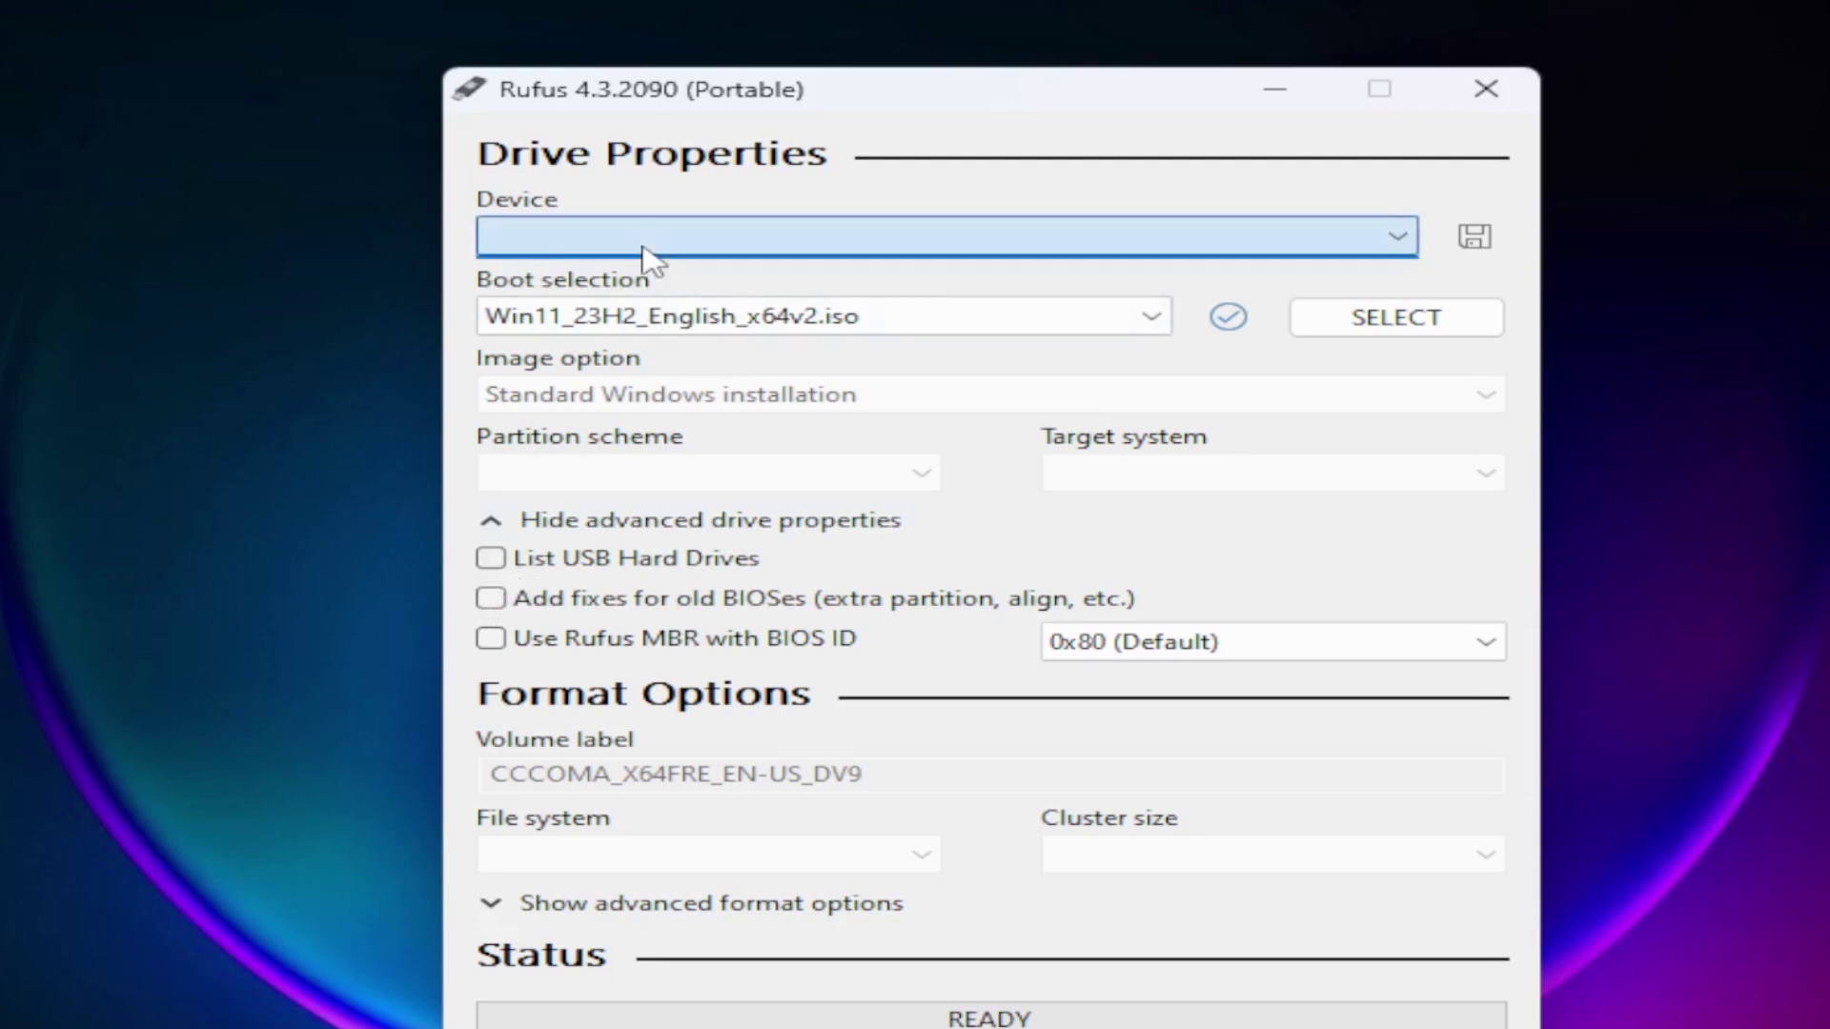
left_click(490, 559)
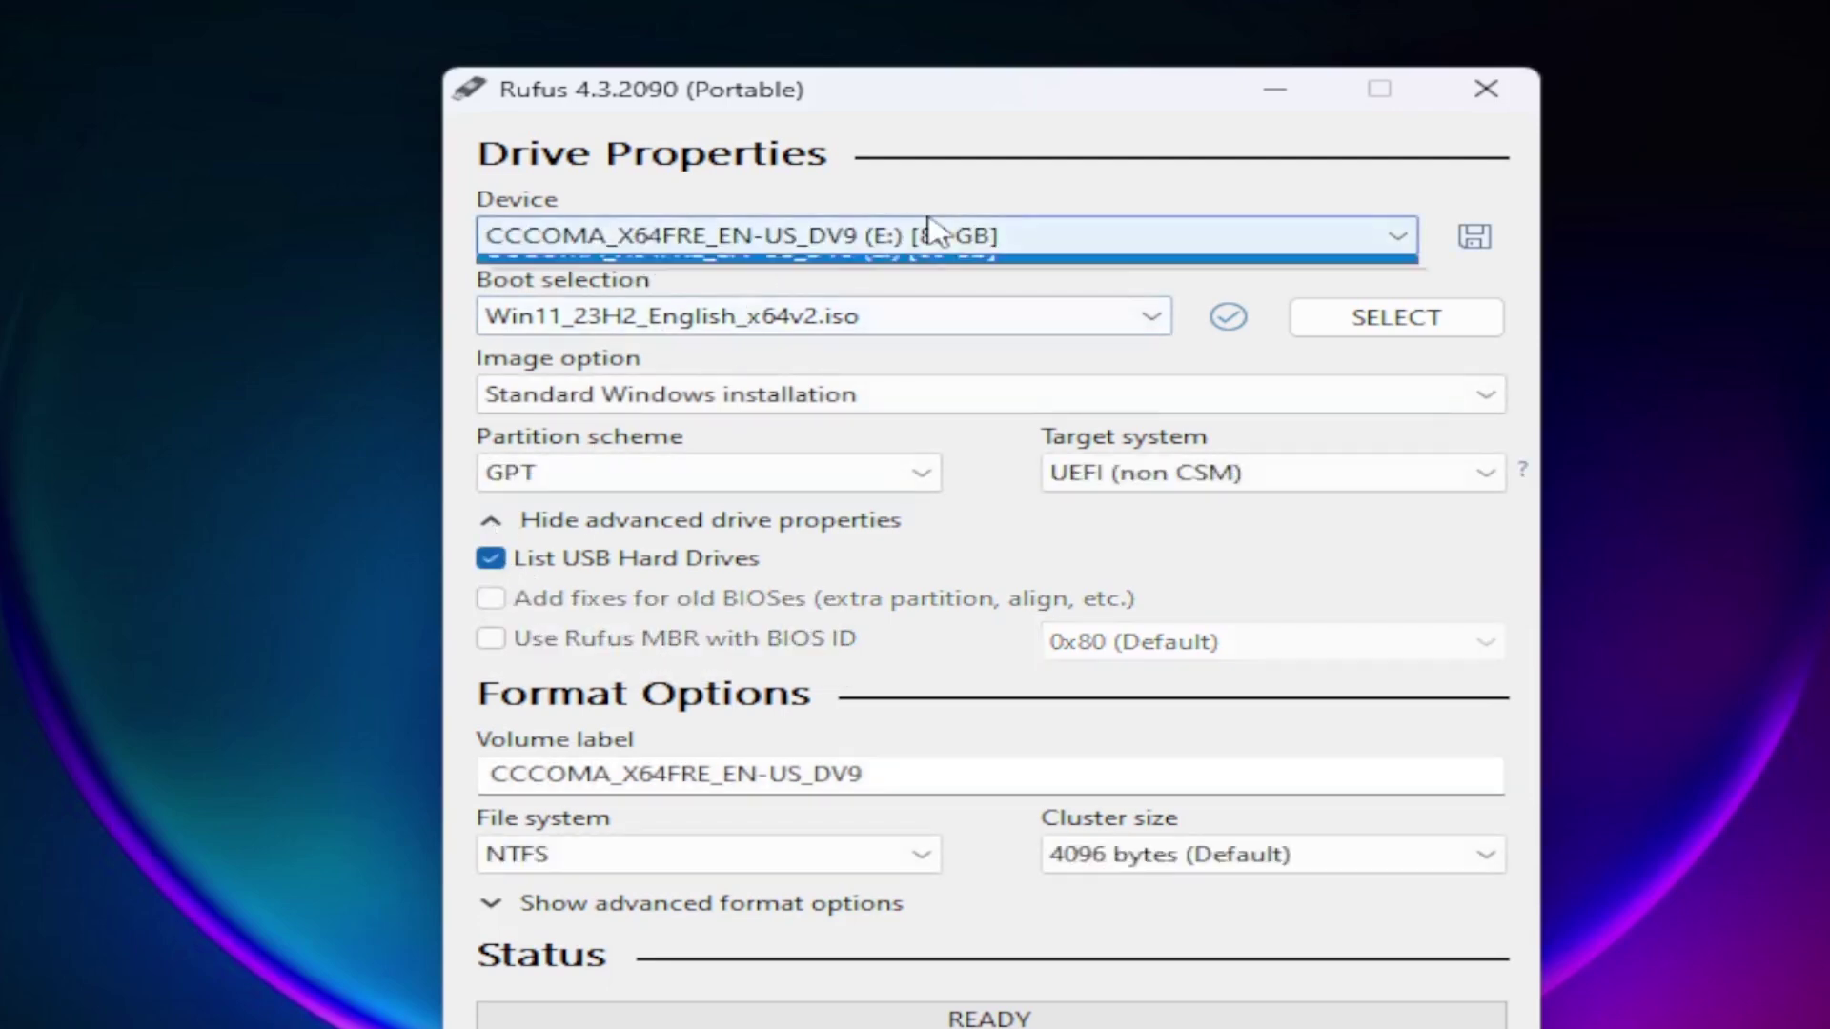
left_click(931, 235)
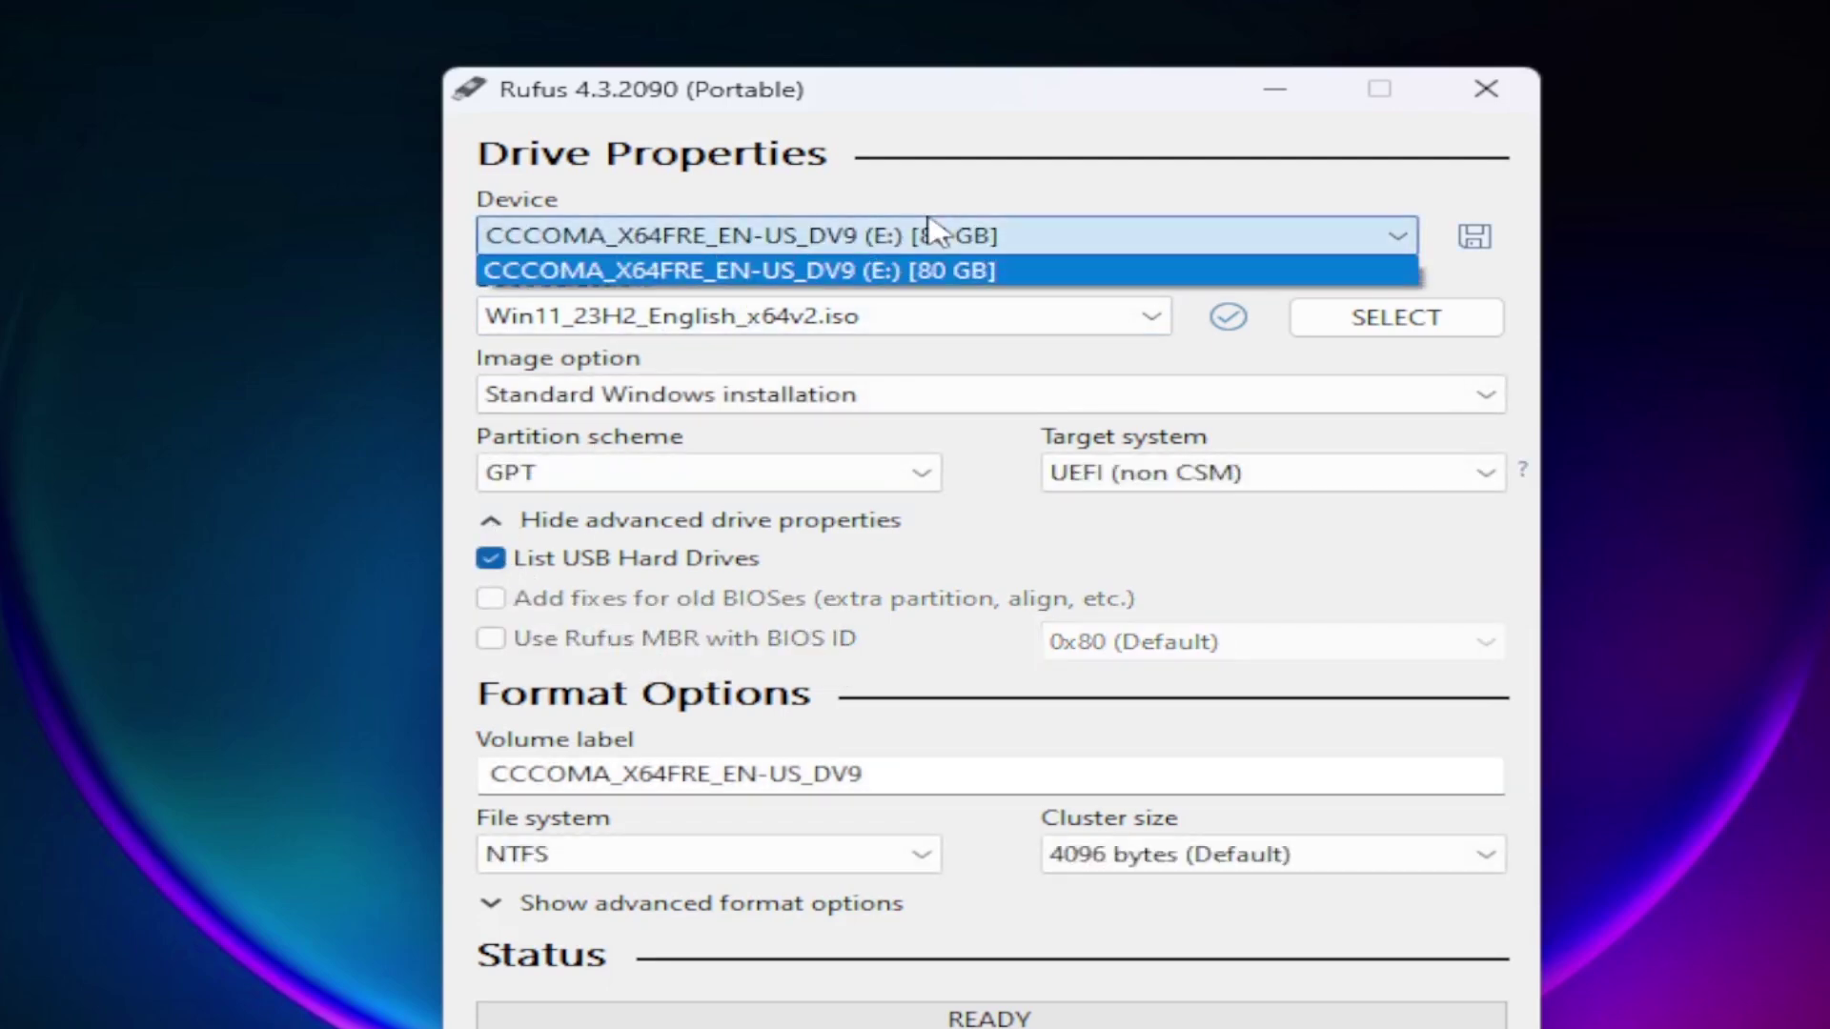
left_click(1110, 239)
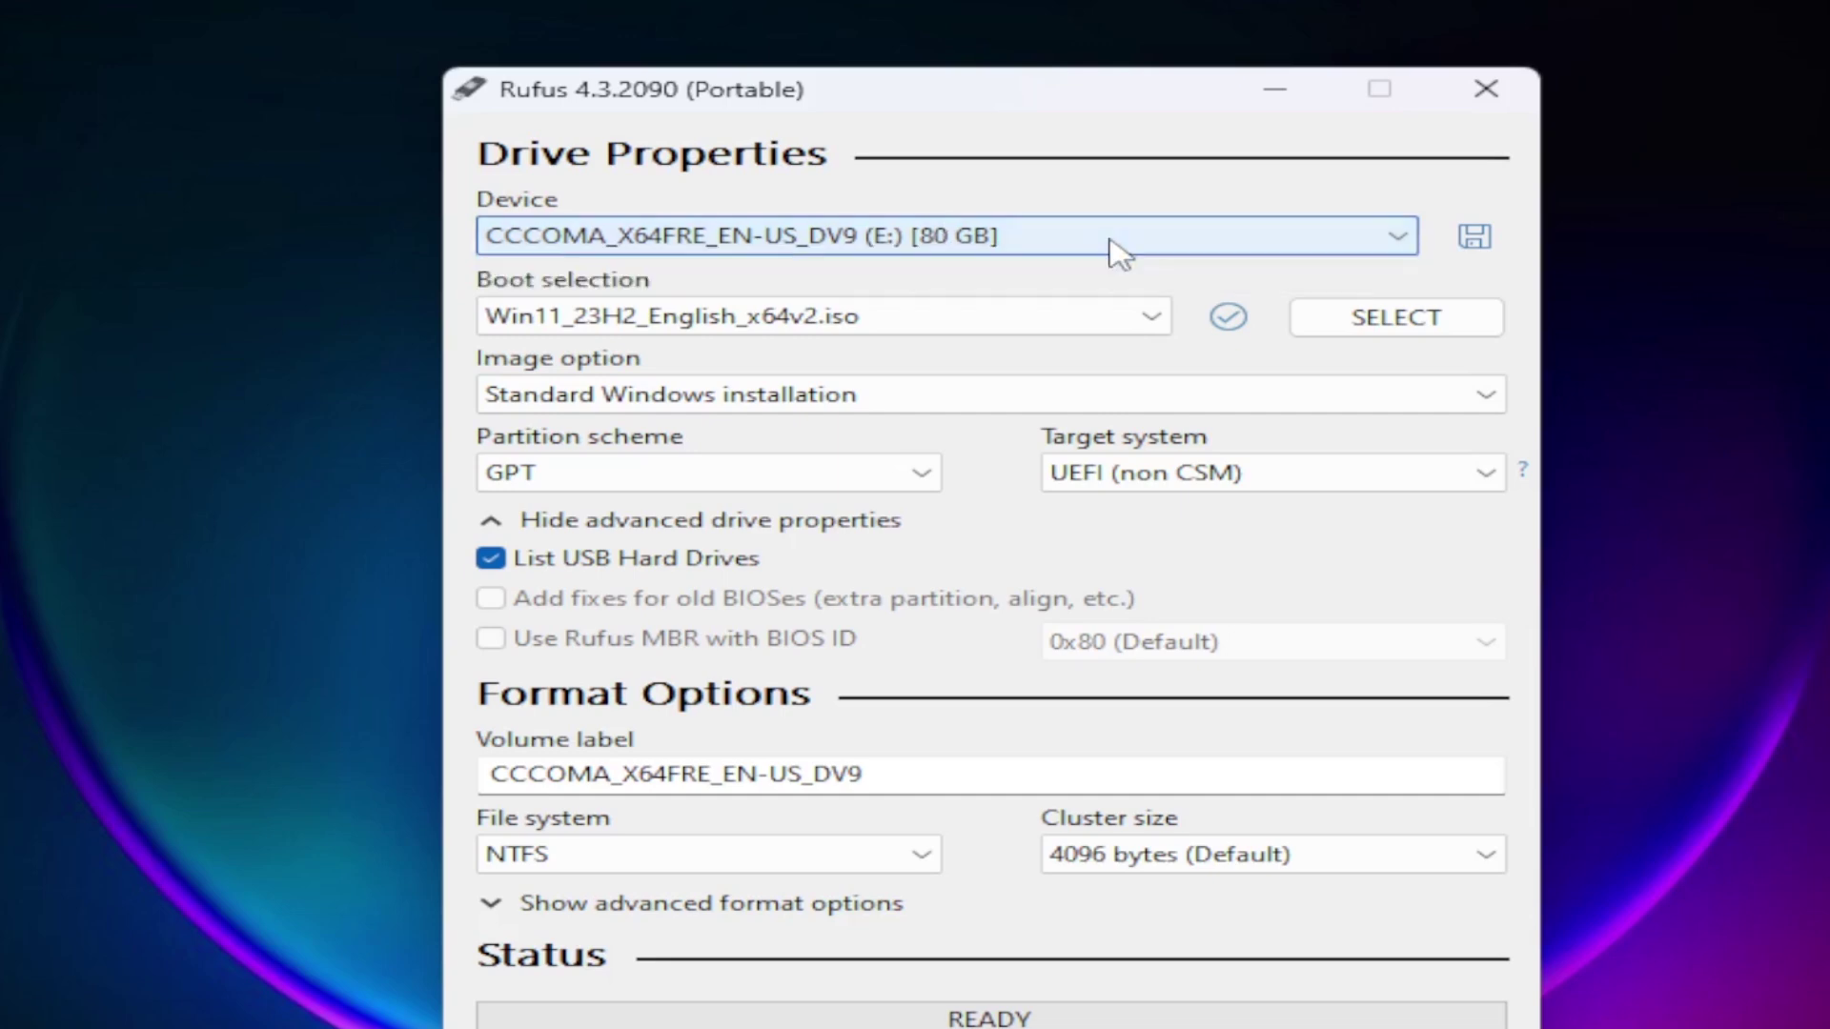
left_click(1110, 240)
left_click(1110, 239)
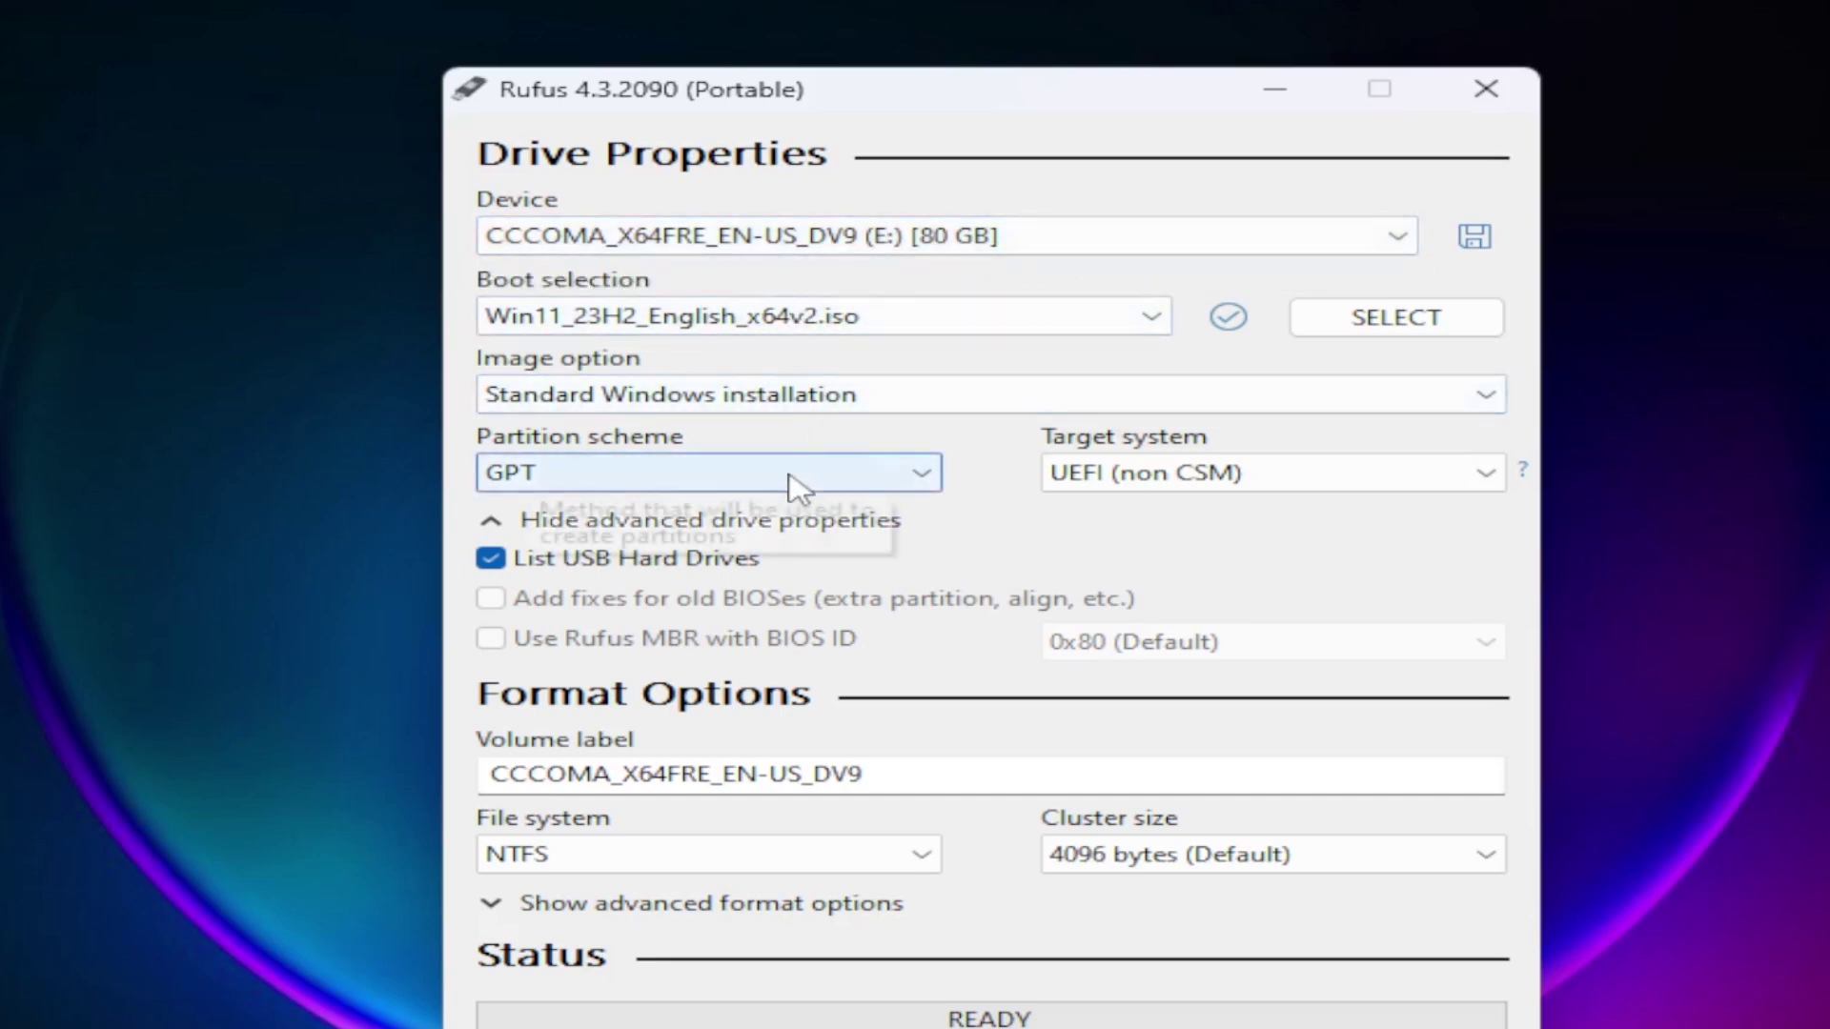
left_click(839, 493)
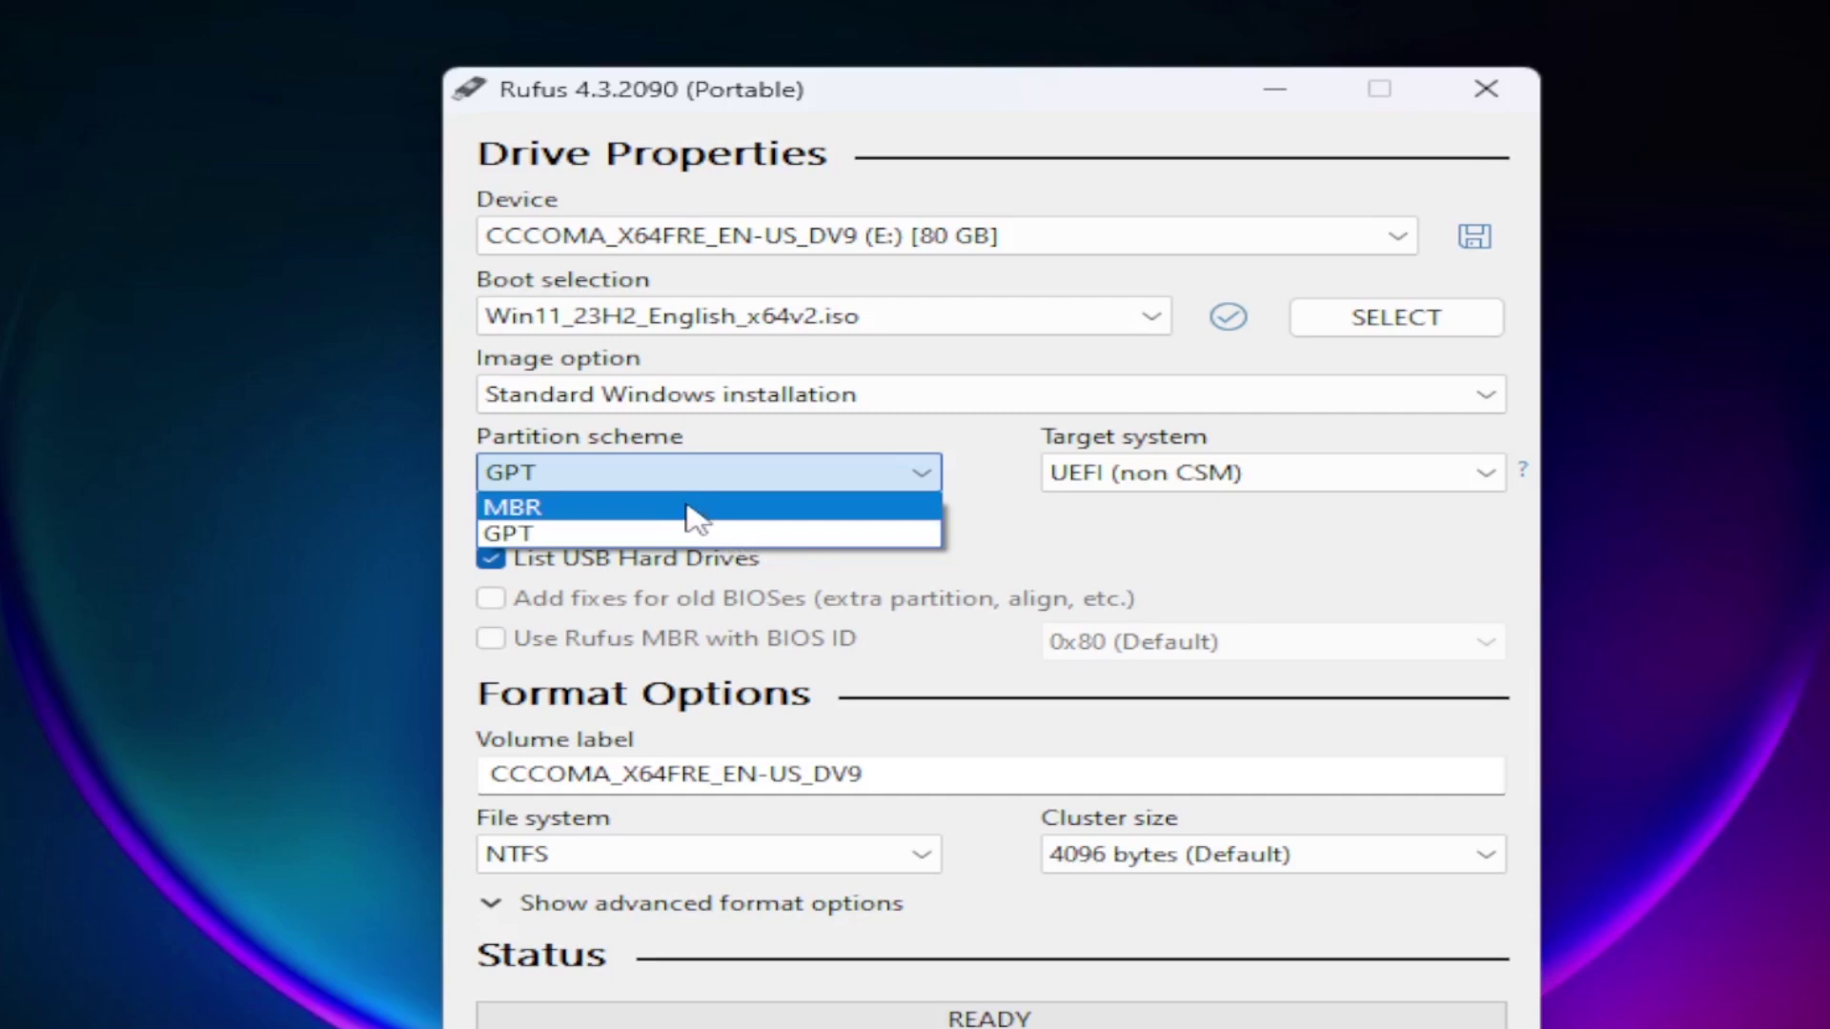
left_click(832, 539)
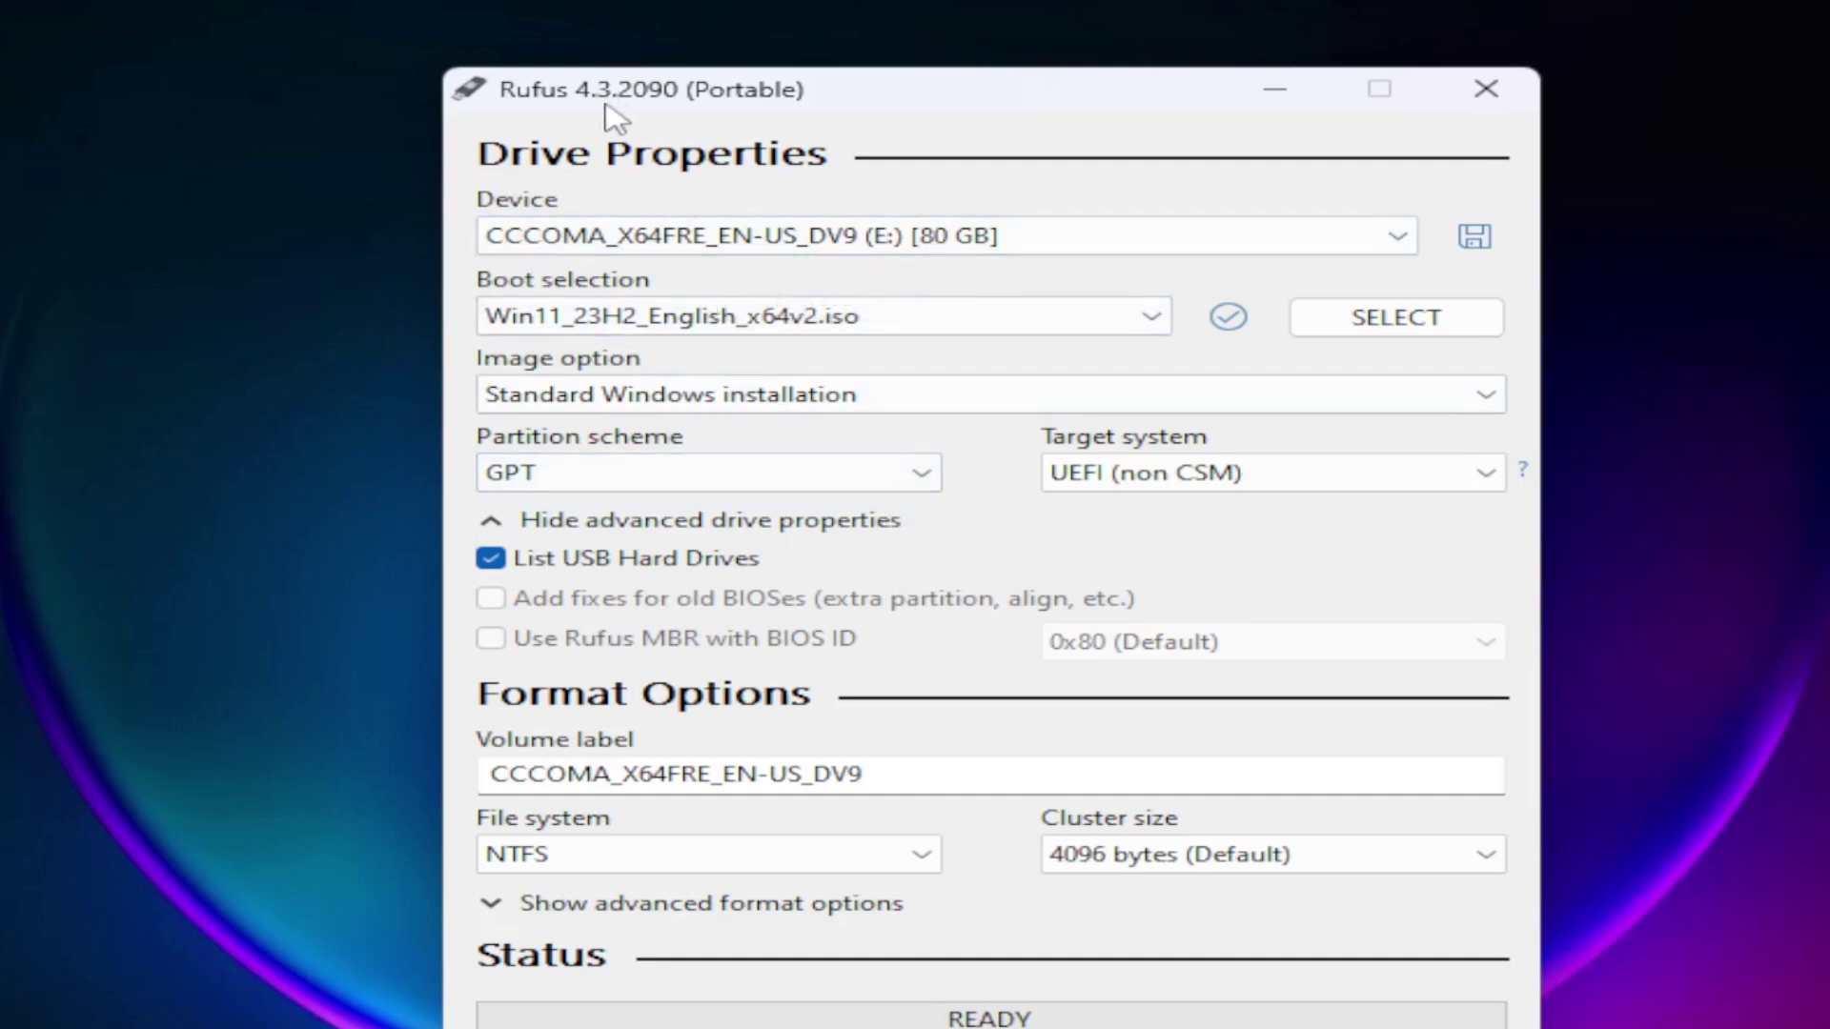
- Change the partition scheme to MBR for BIOS (or UEFI-CSM) and start writing the image
left_click(848, 484)
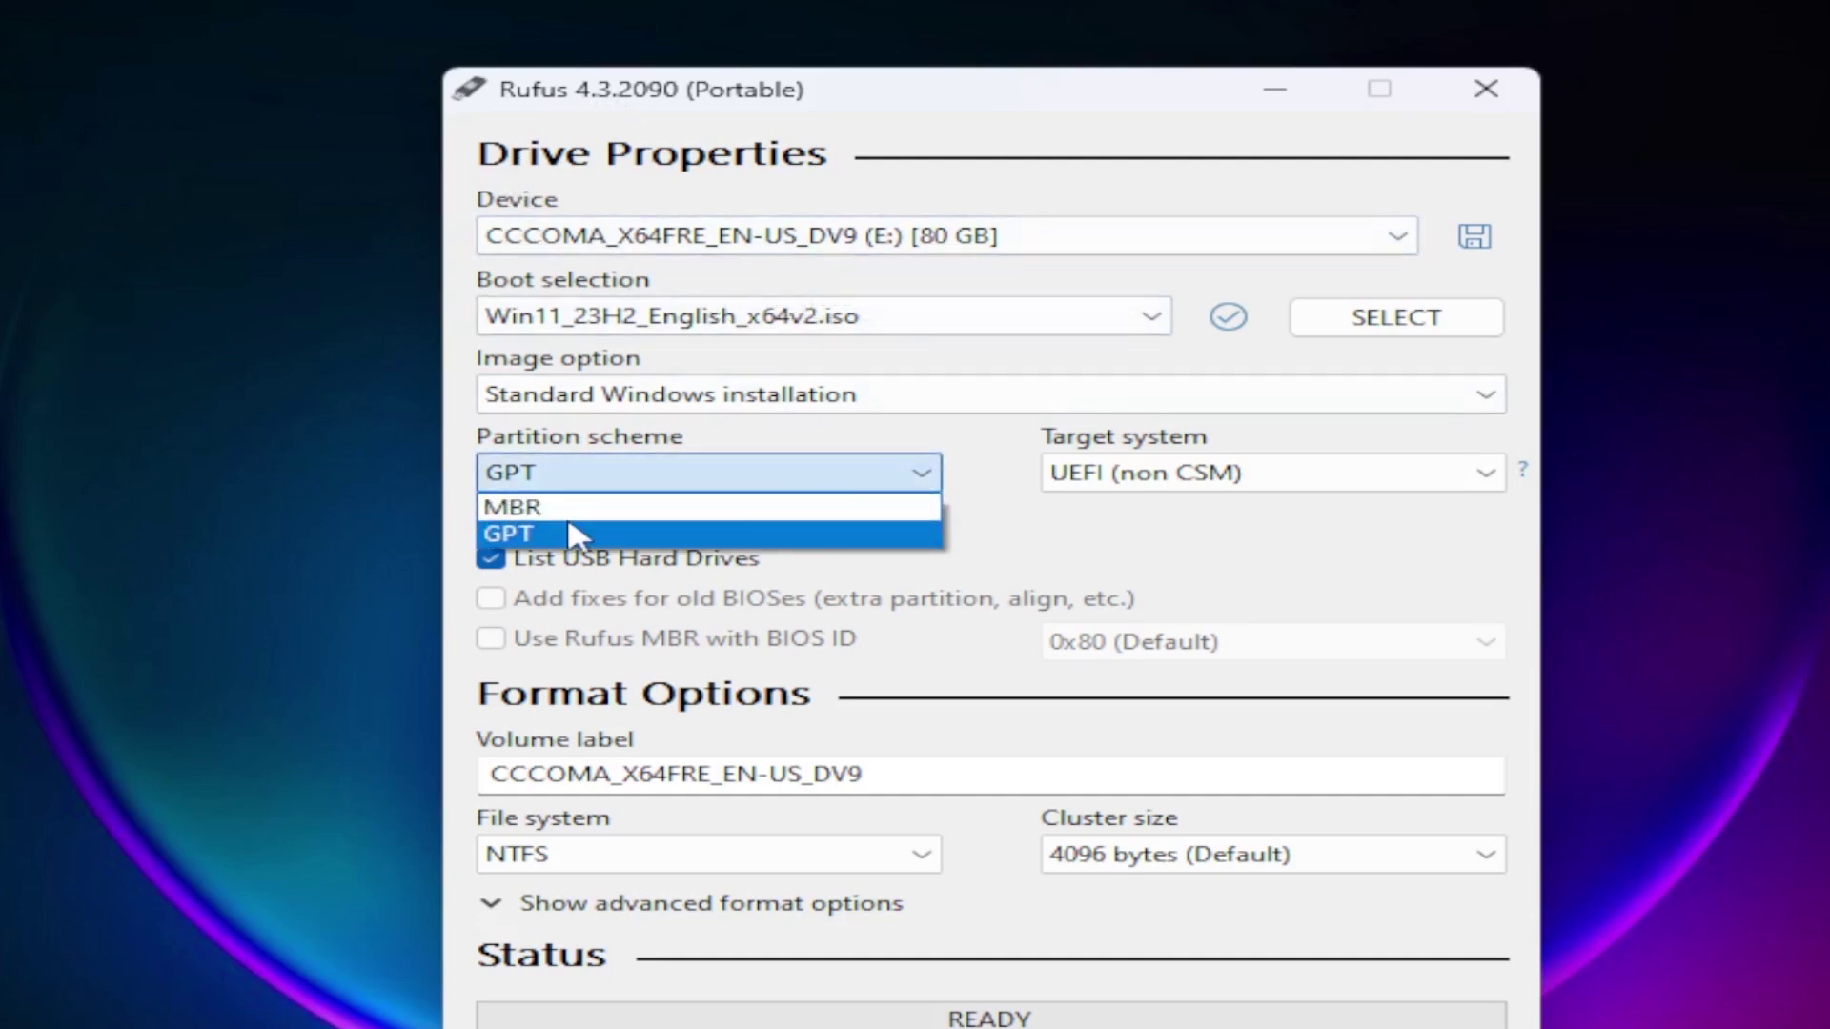
left_click(534, 507)
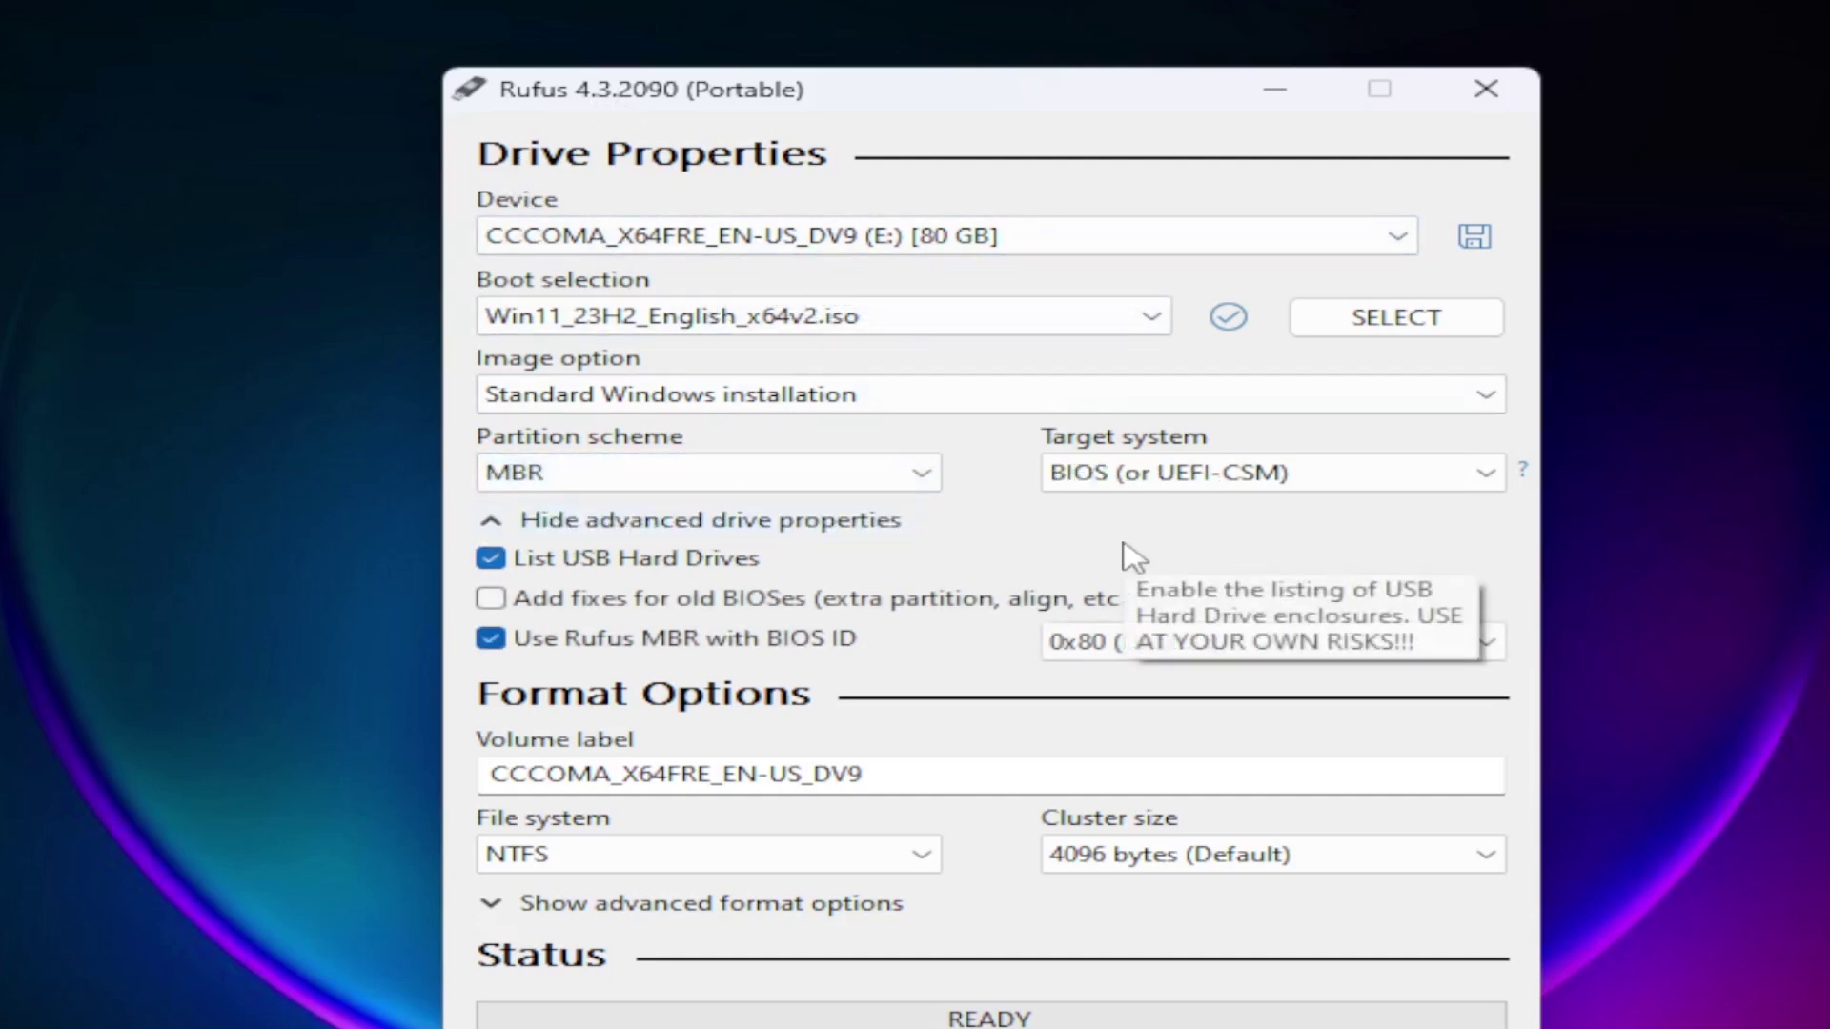
left_click_drag(919, 776, 467, 786)
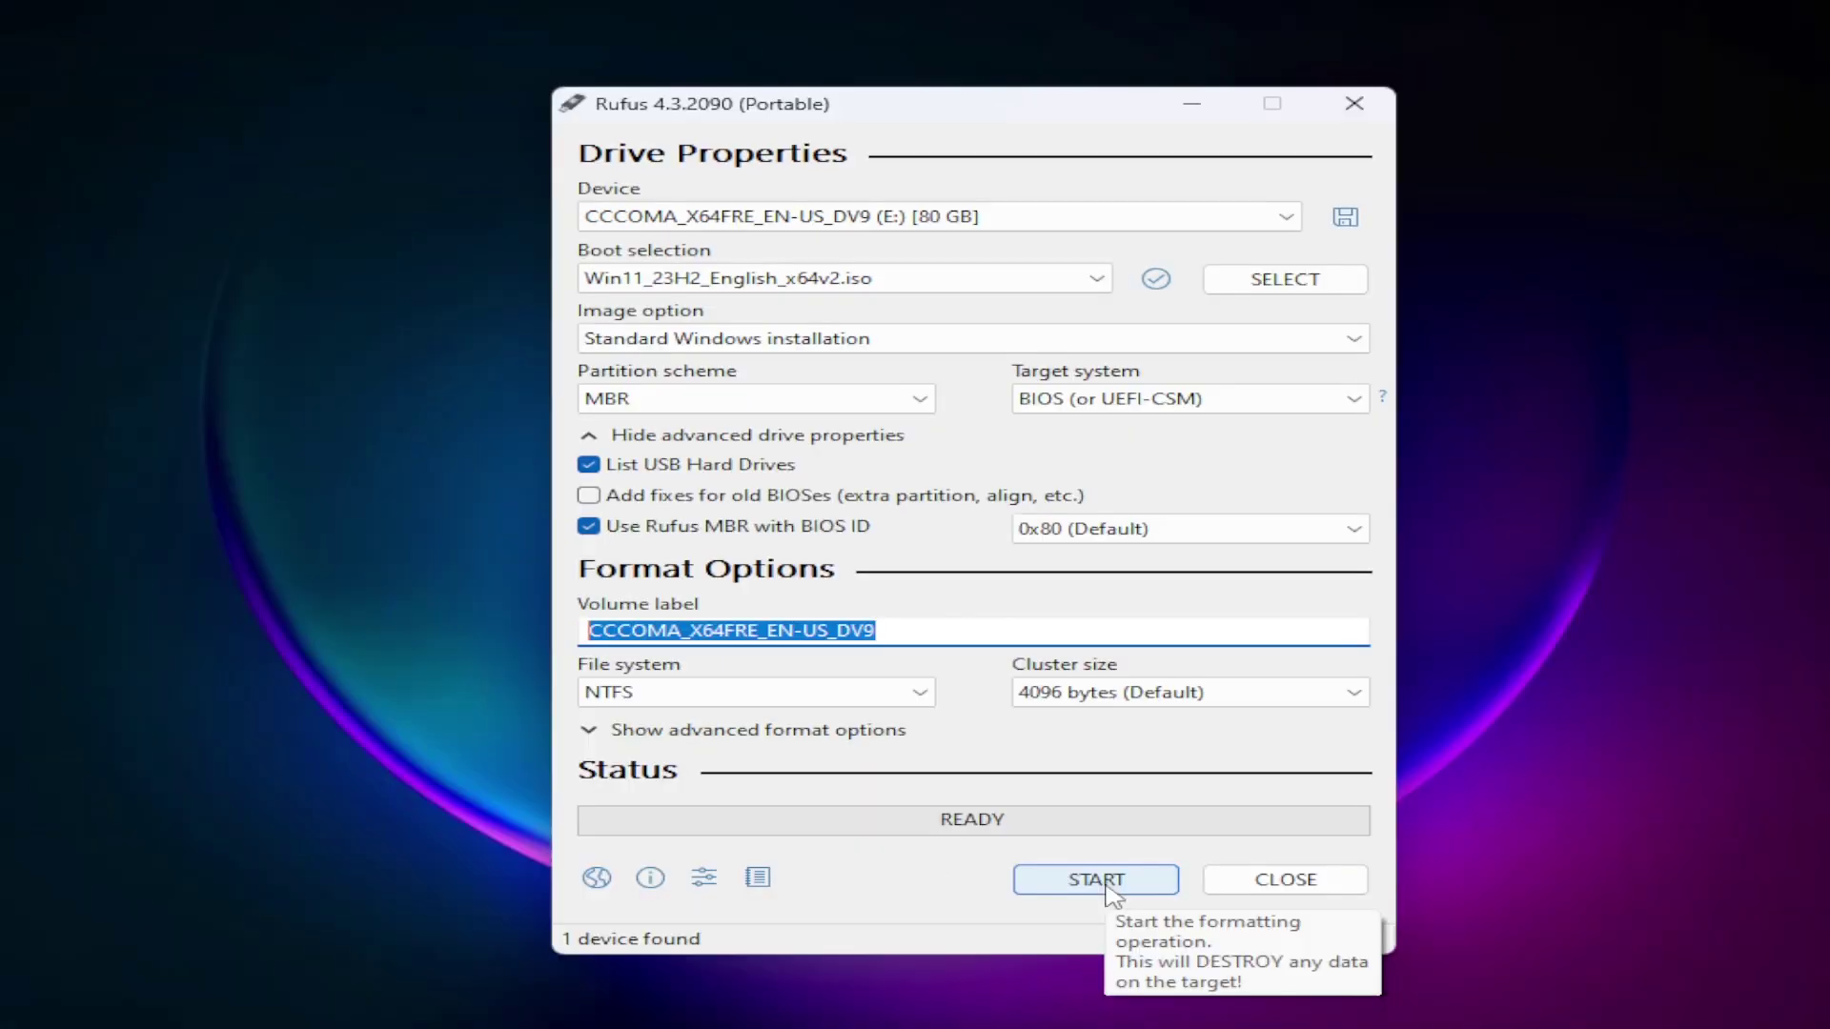
left_click(1096, 879)
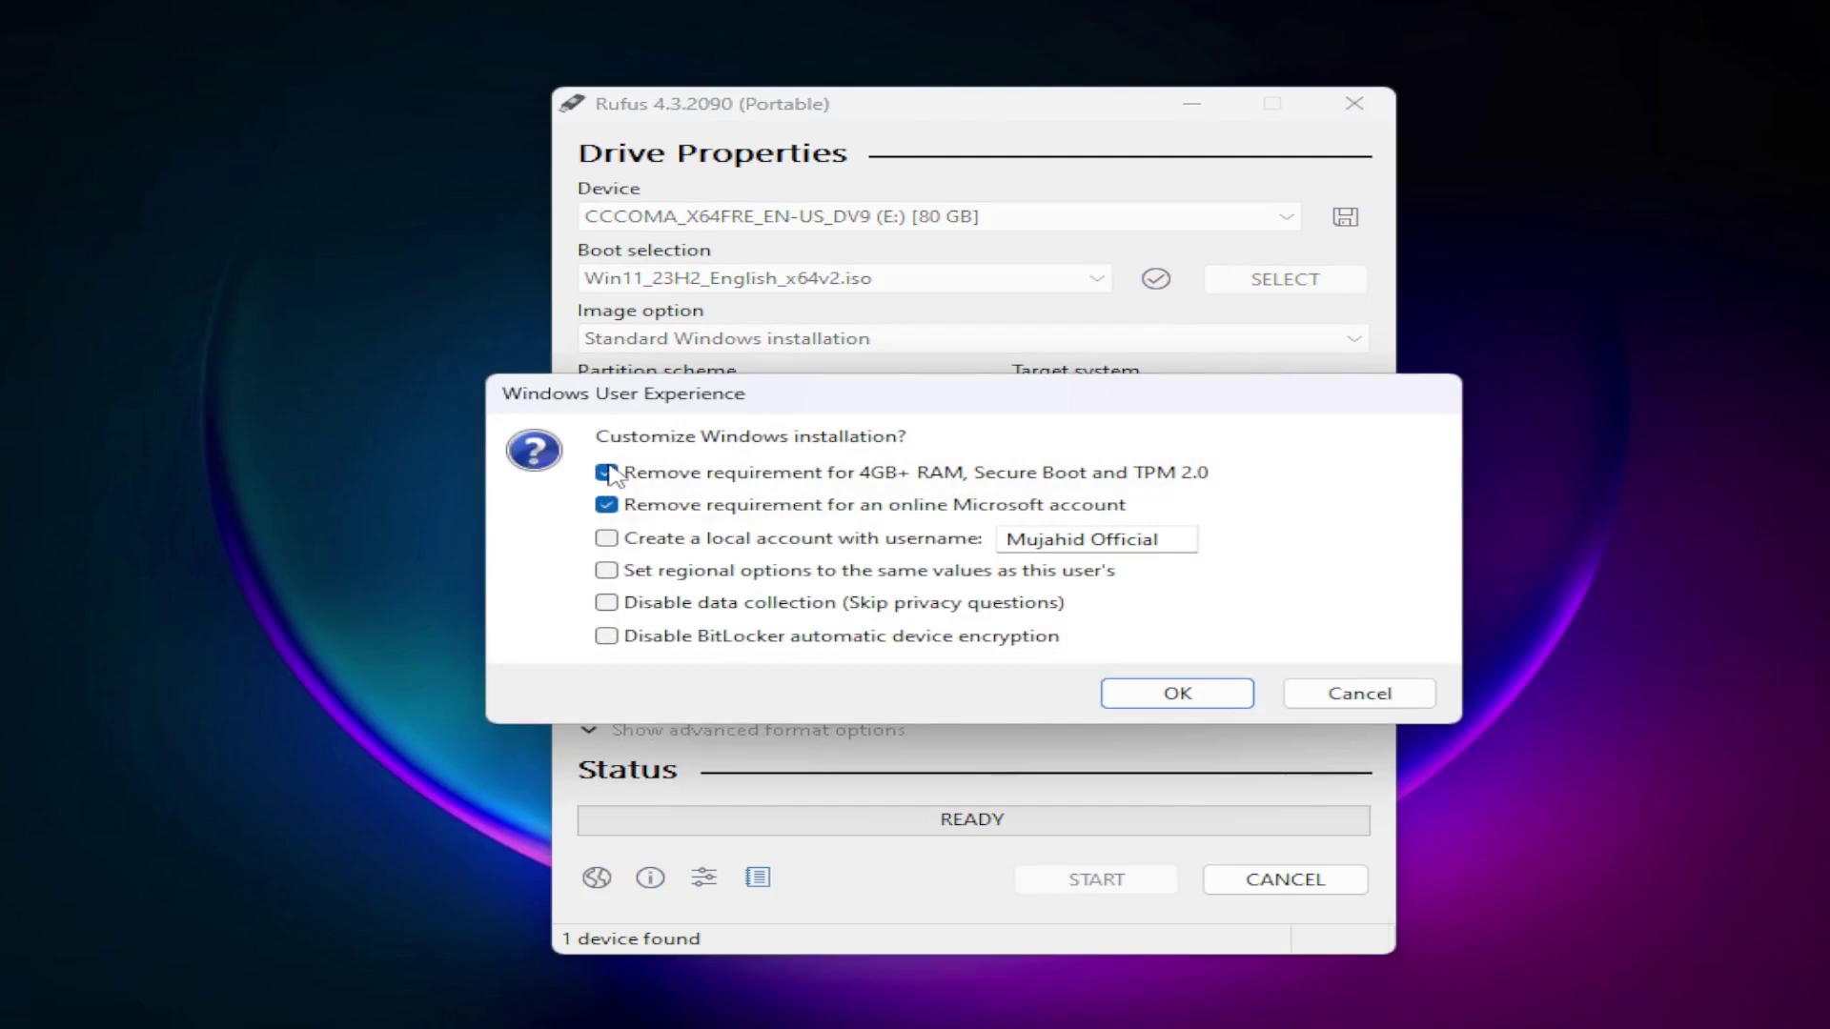
- Enable local account, regional, privacy and BitLocker options, accept erasing the drive, and close Rufus
left_click(618, 539)
left_click(610, 571)
left_click(610, 602)
left_click(610, 635)
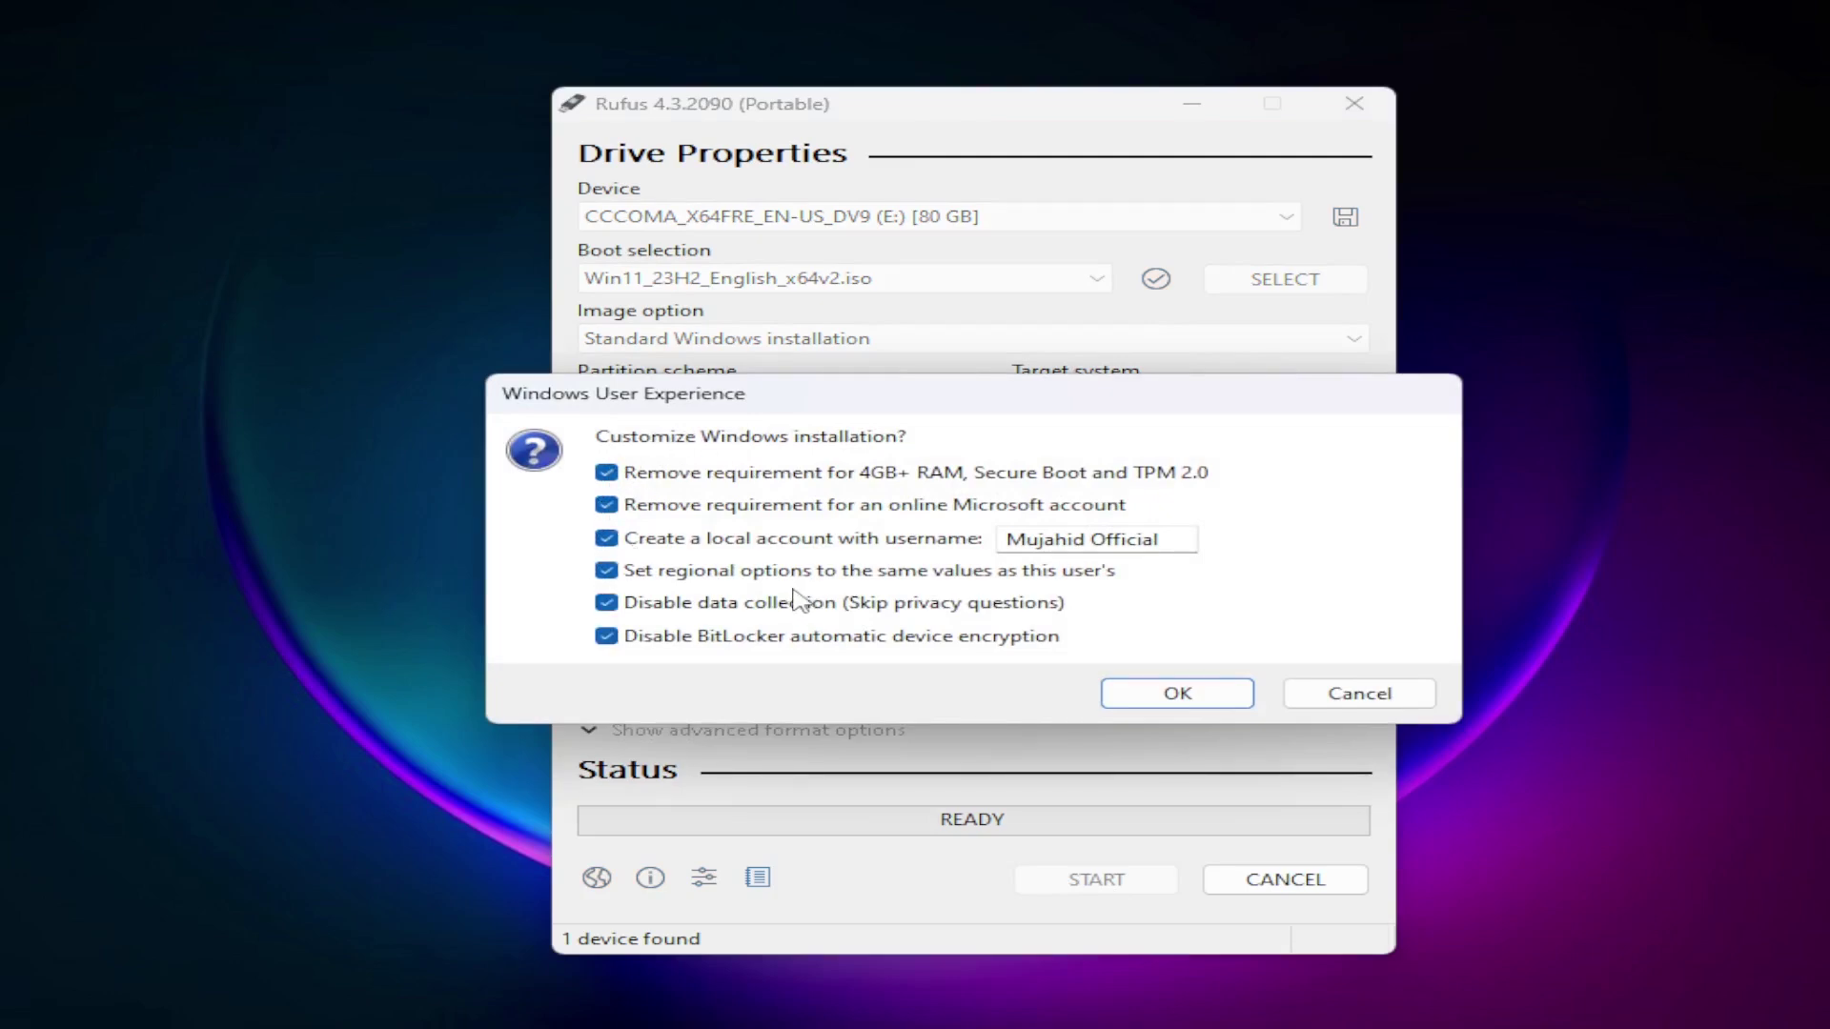
left_click(1175, 693)
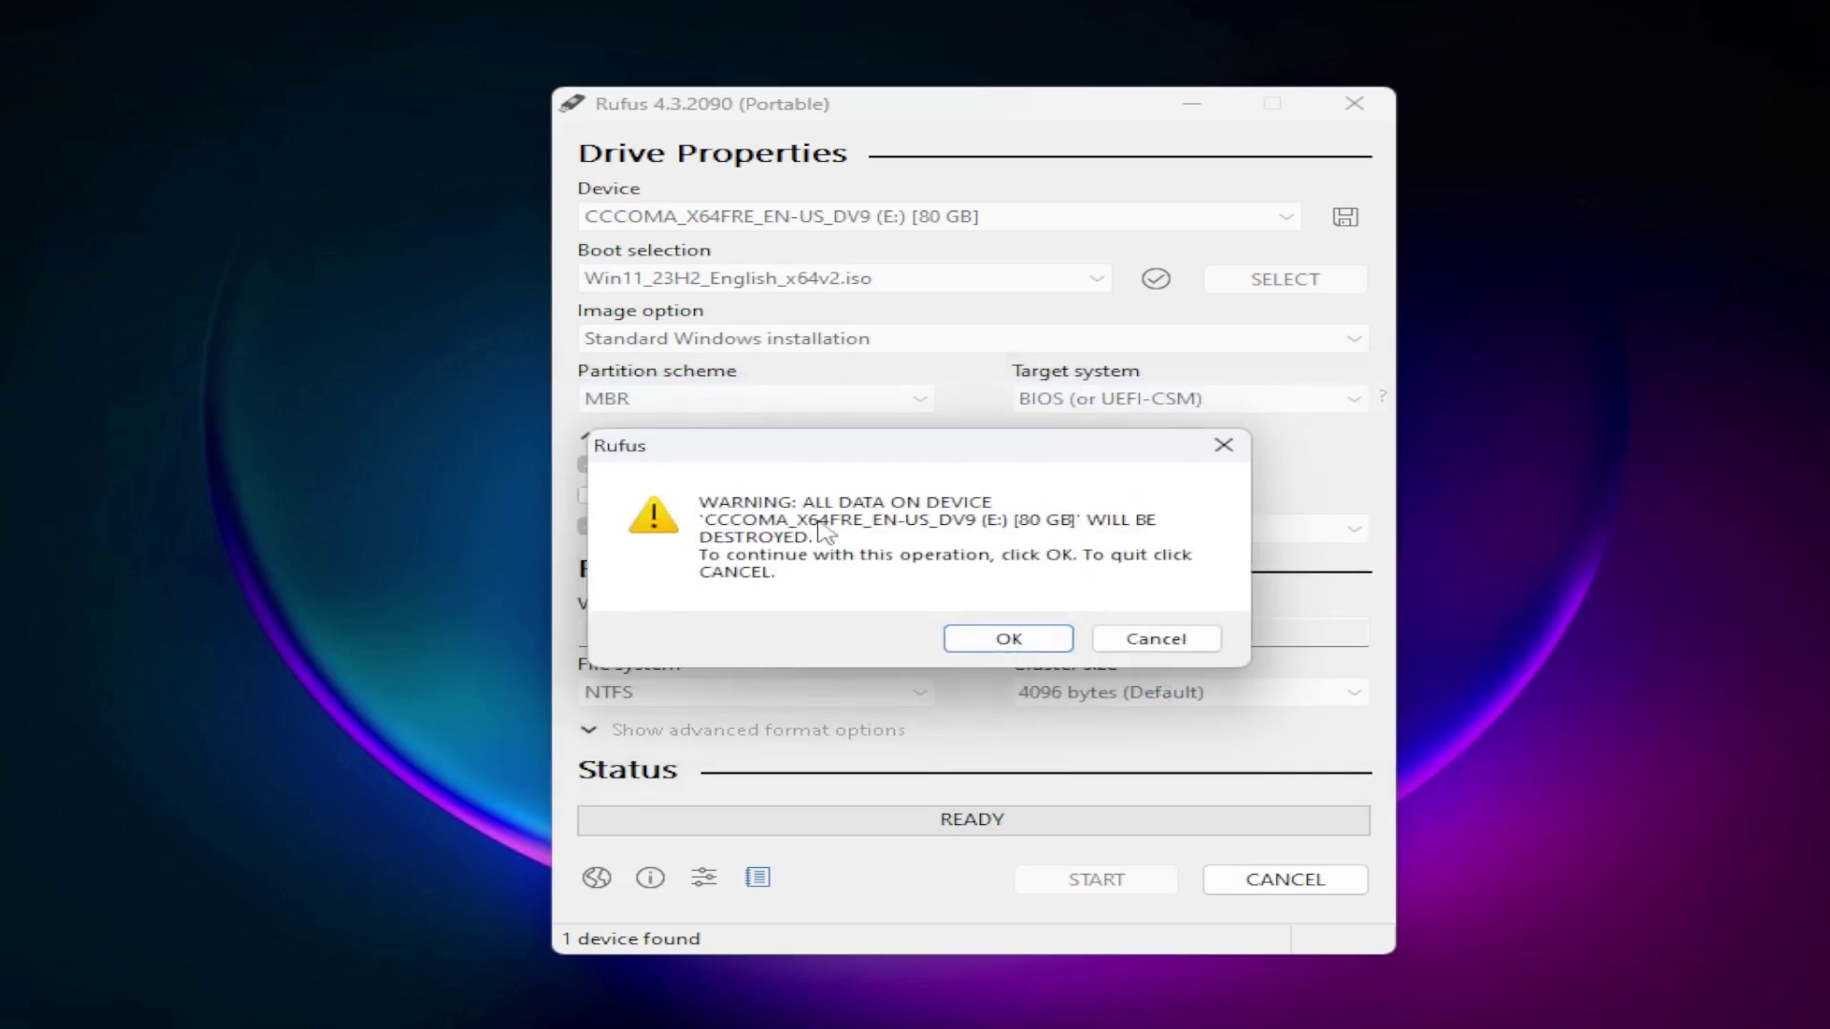
left_click(1006, 641)
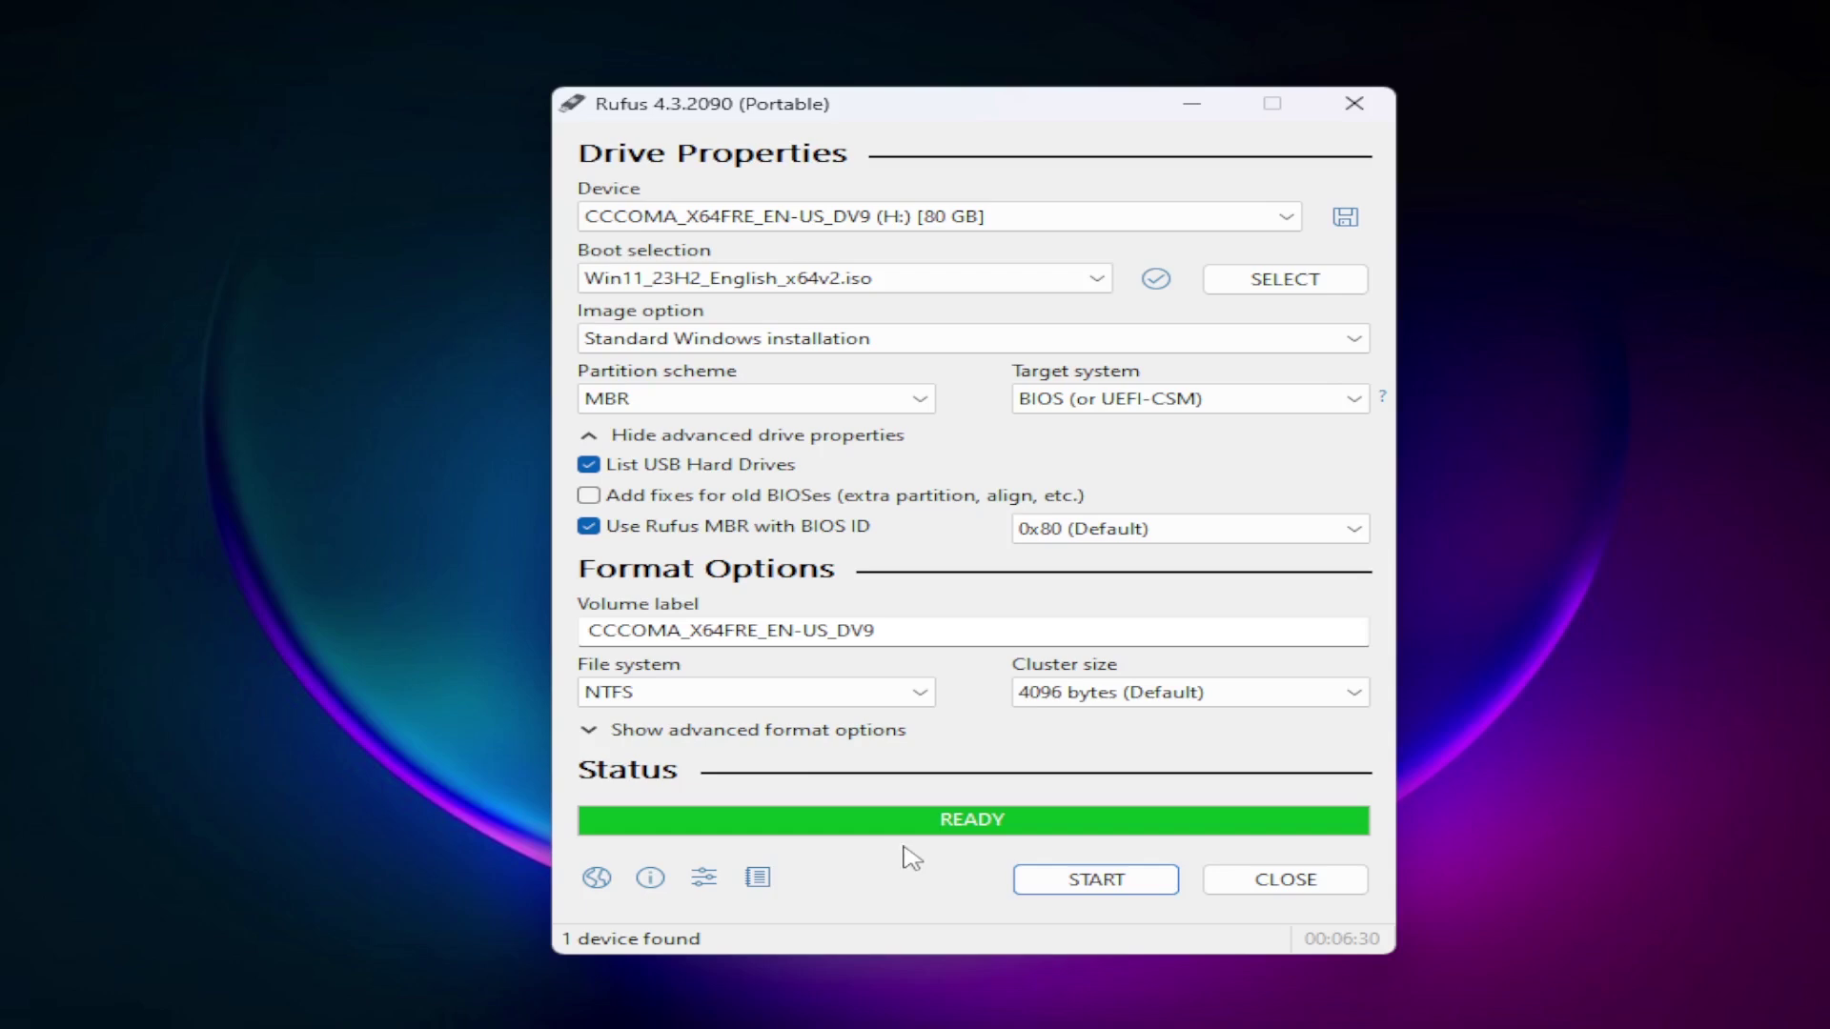
left_click(1237, 890)
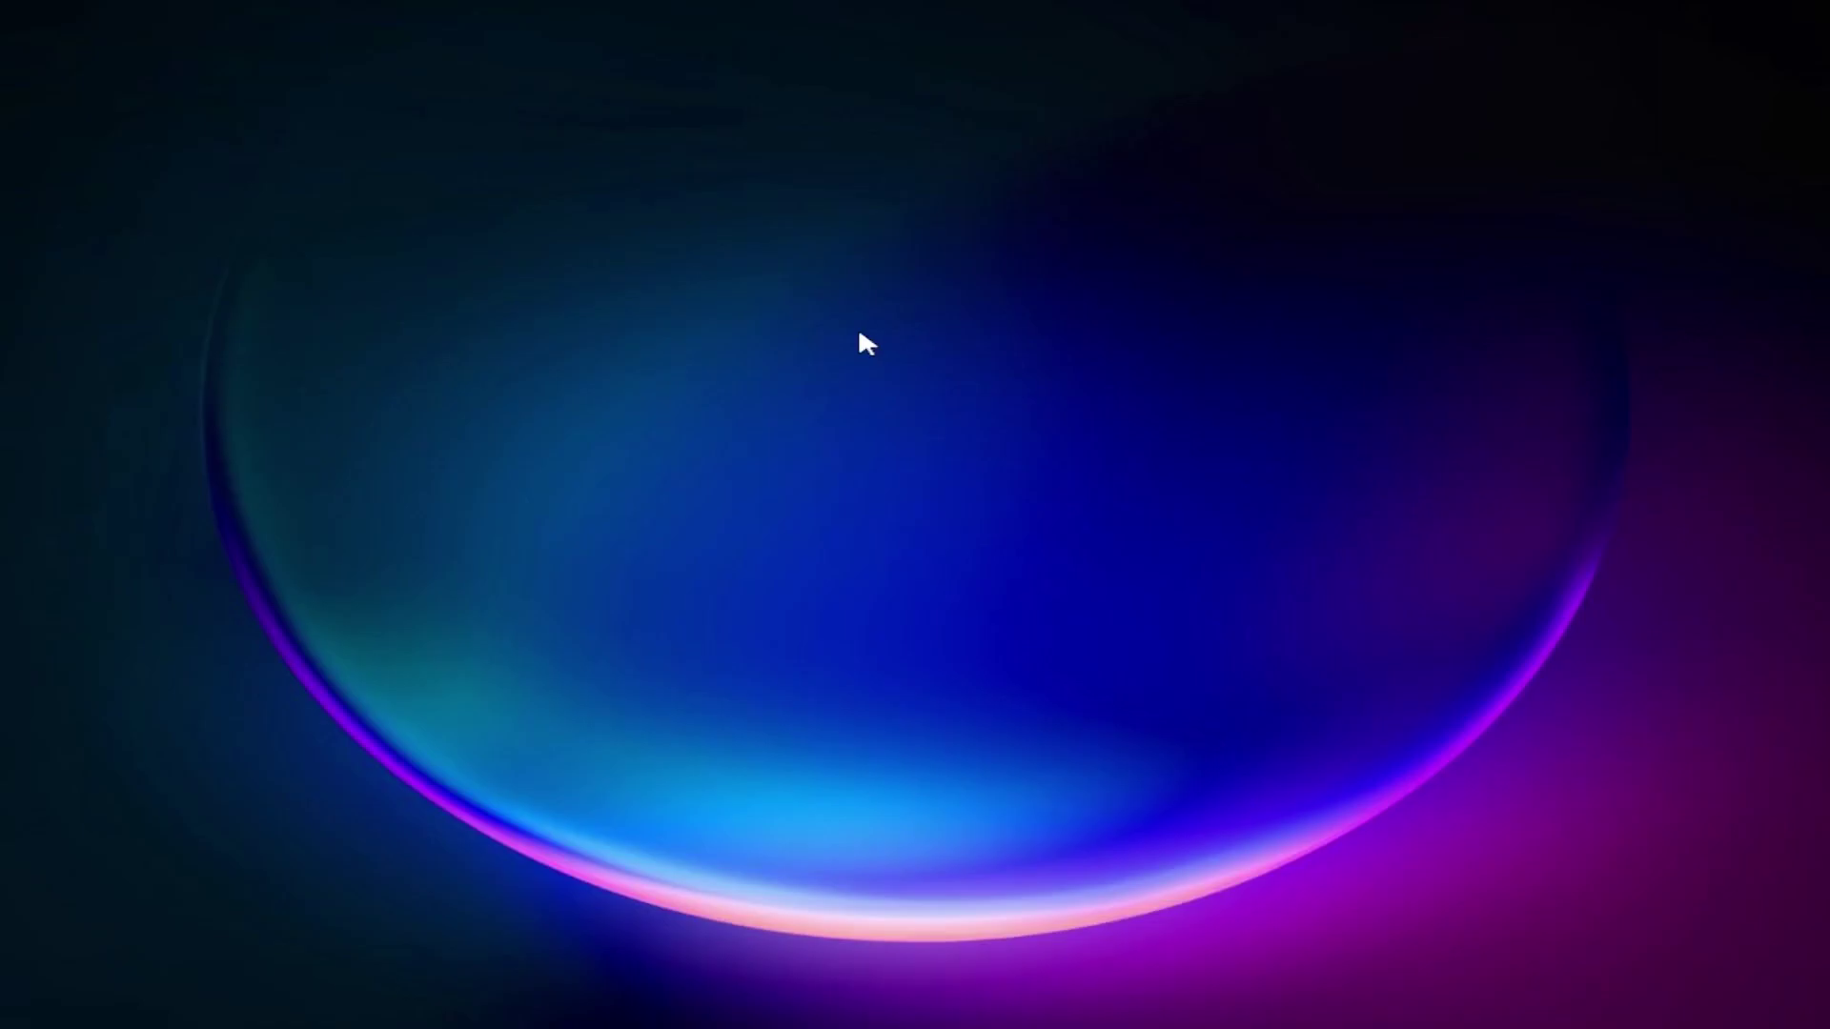
- Open File Explorer with Win+E and enter the CCCOMA_X64FRE_EN-US_DV9 (H:) USB drive
key("super+e")
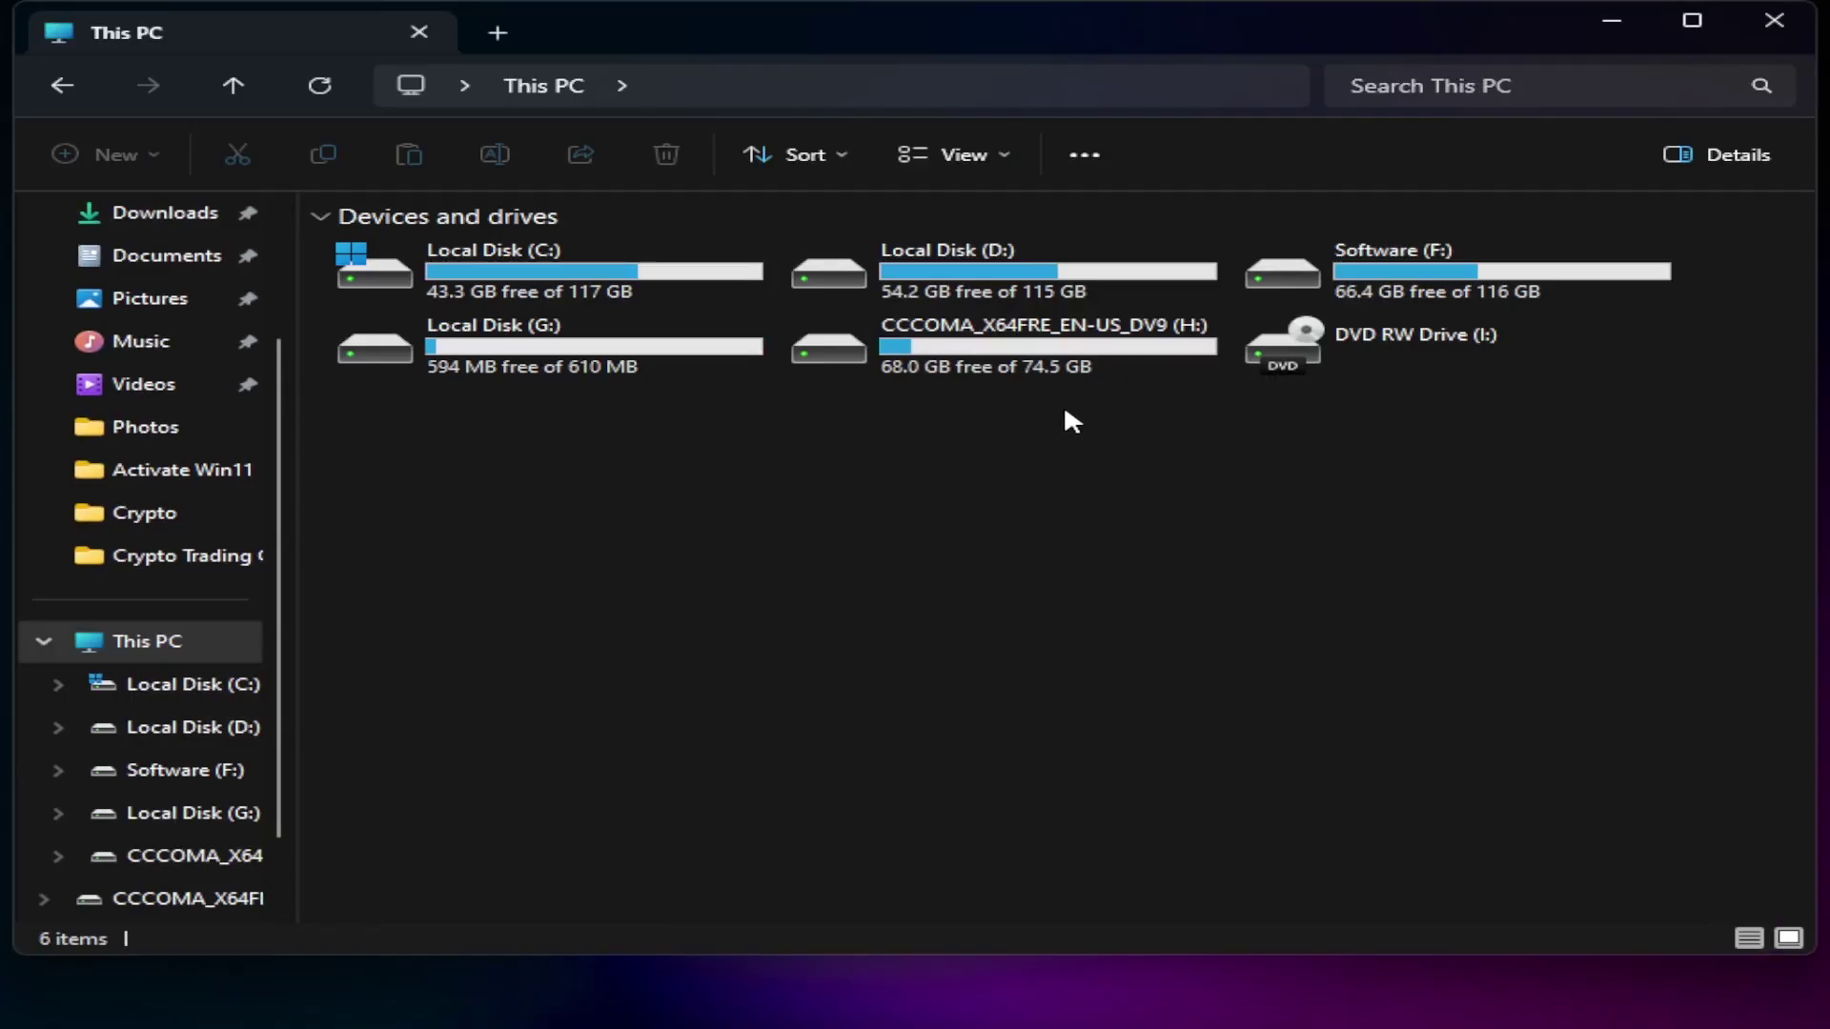
left_click(1049, 380)
left_click(1035, 472)
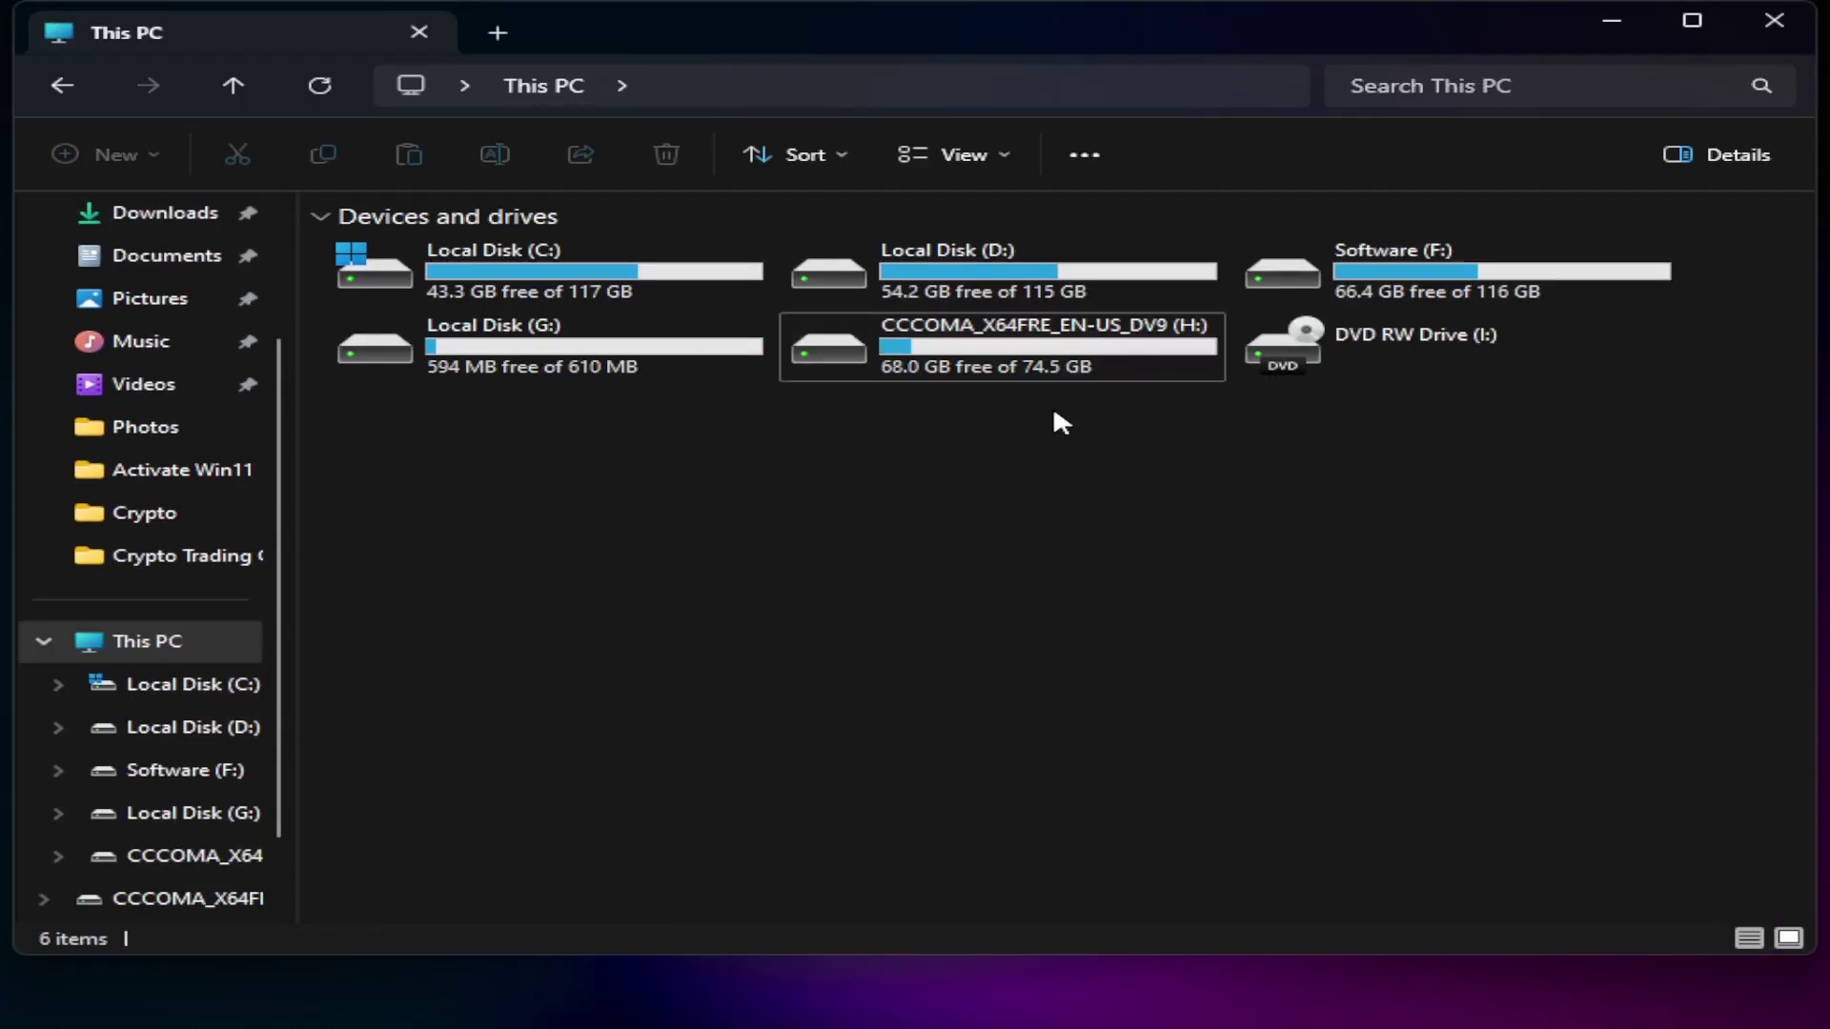
left_click(1121, 379)
double_click(1138, 376)
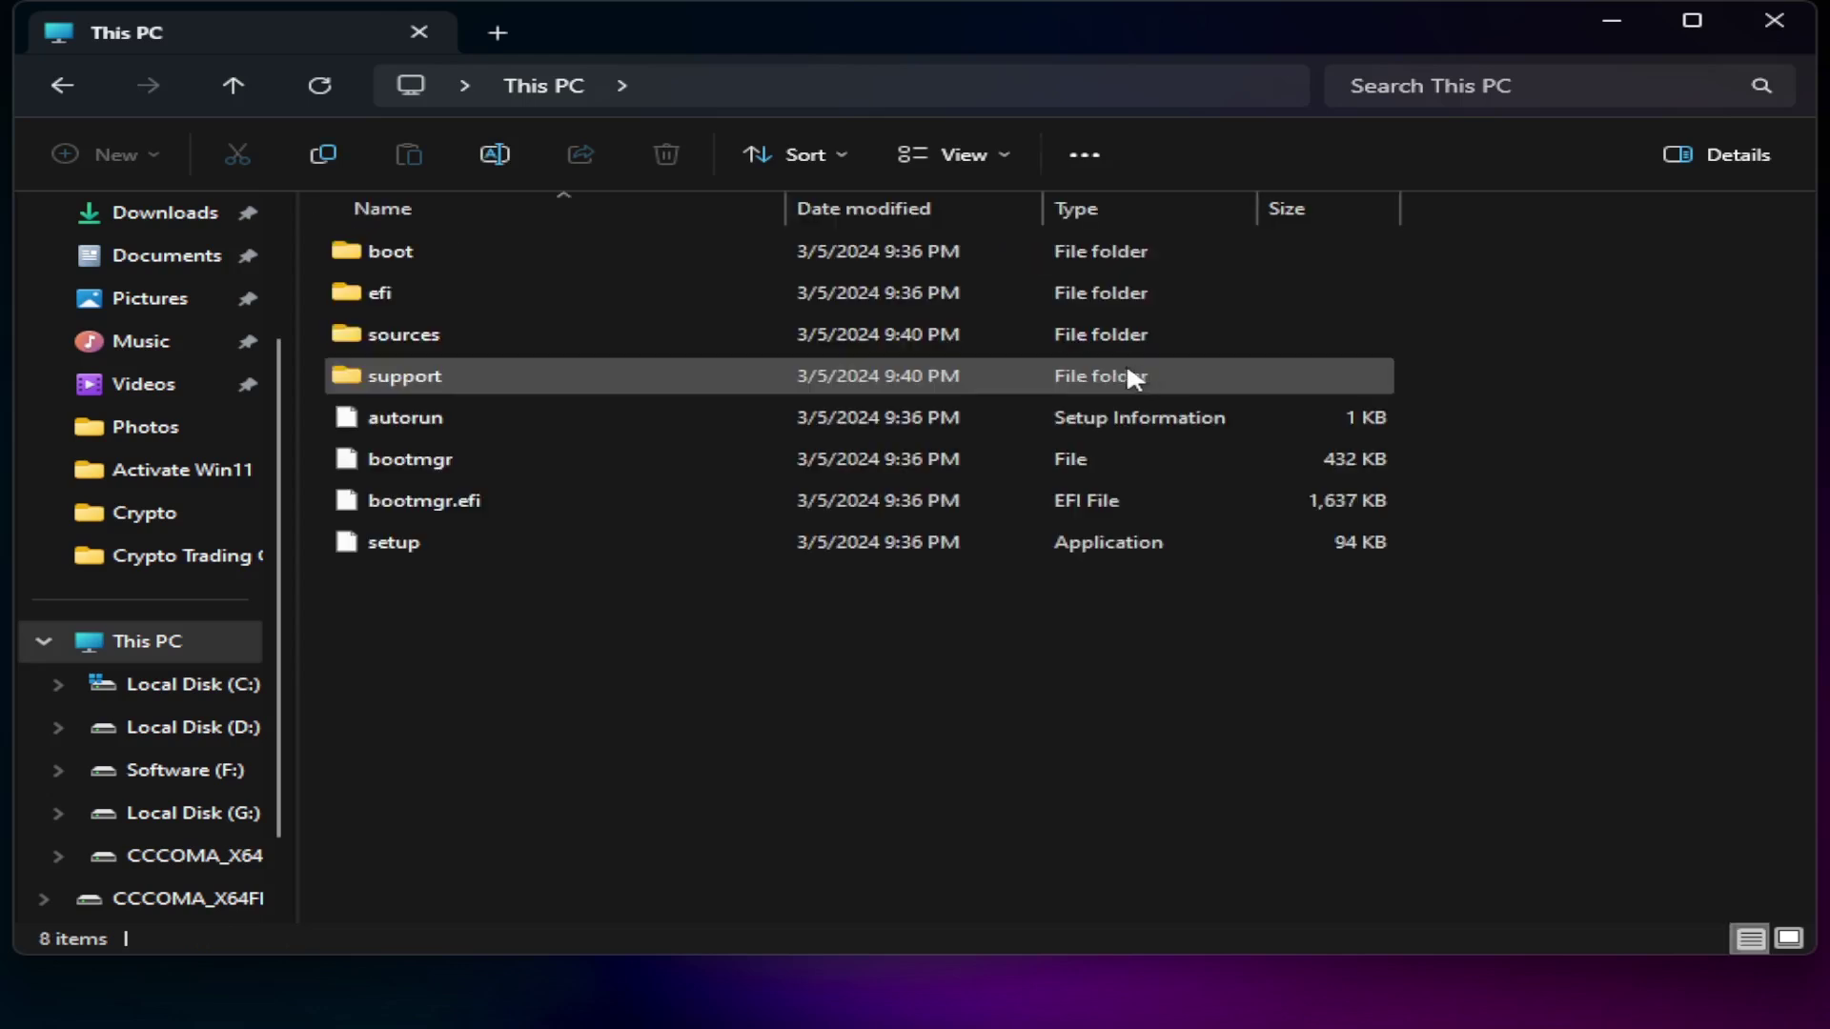
- Launch the setup application from the USB drive's root folder
left_click(960, 158)
left_click(484, 615)
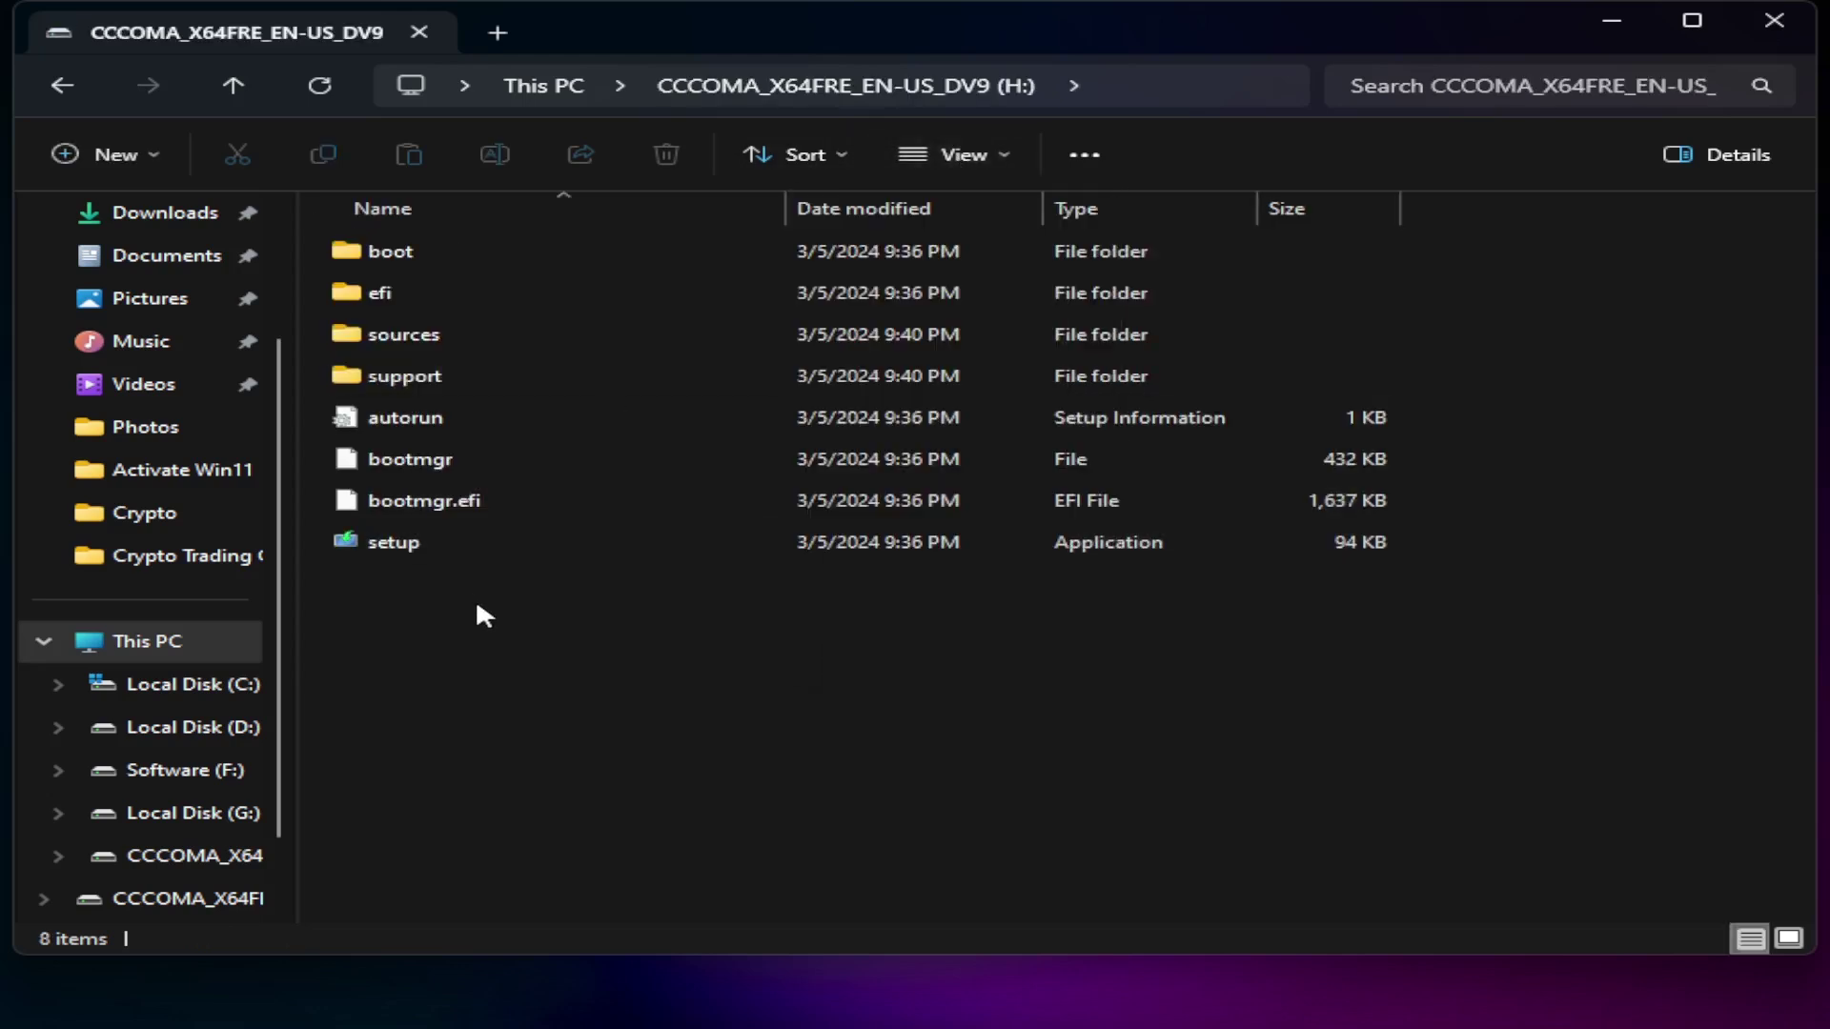
left_click(551, 545)
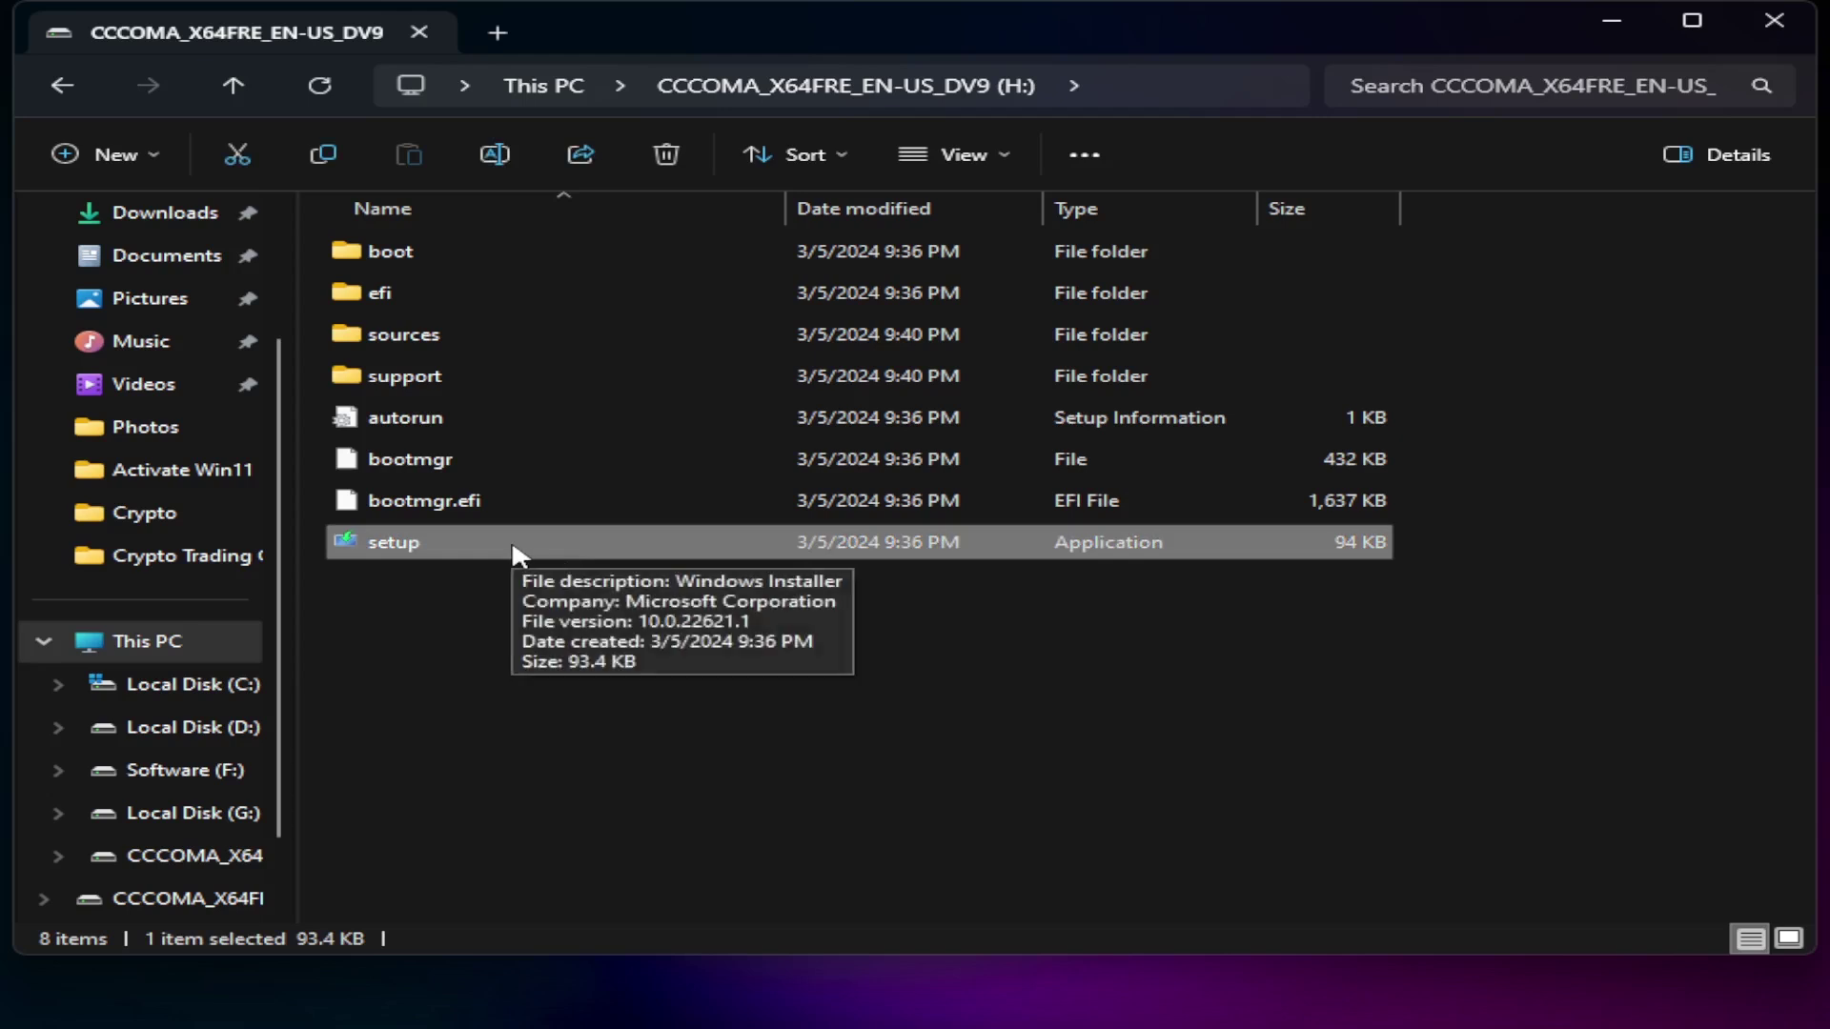
left_click(480, 600)
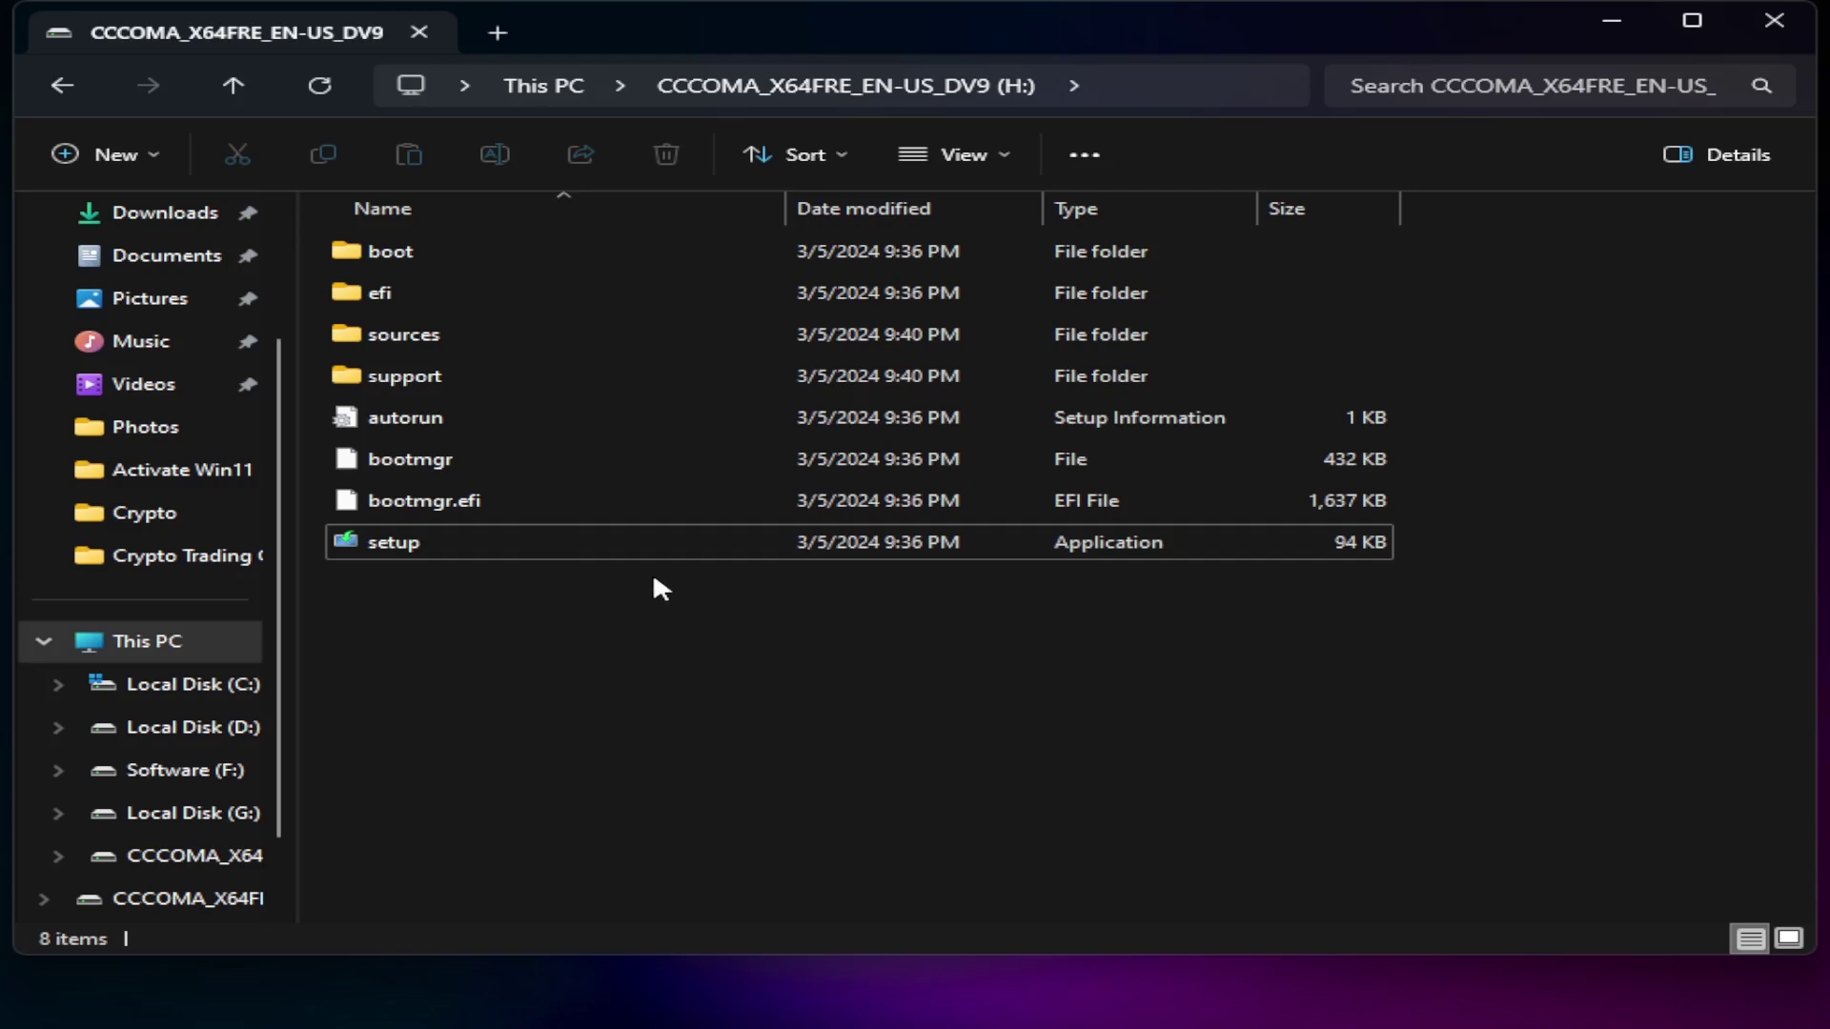
left_click(597, 557)
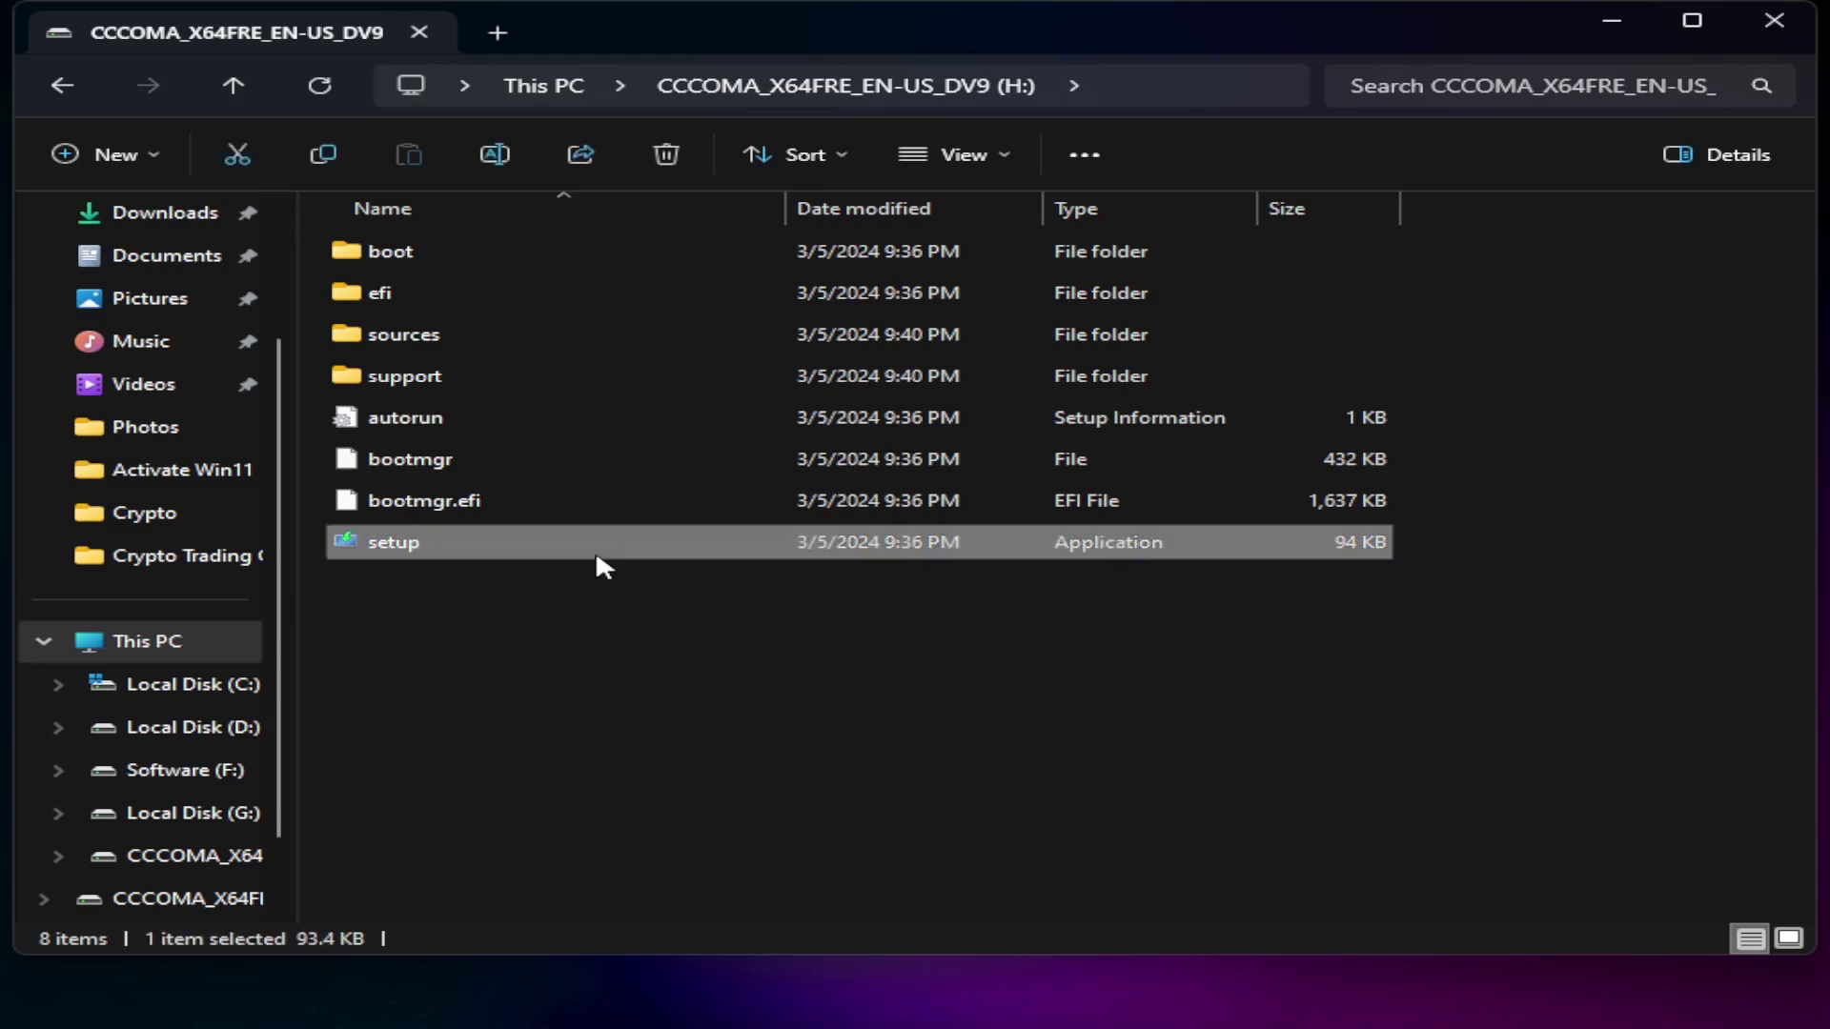
left_click(677, 650)
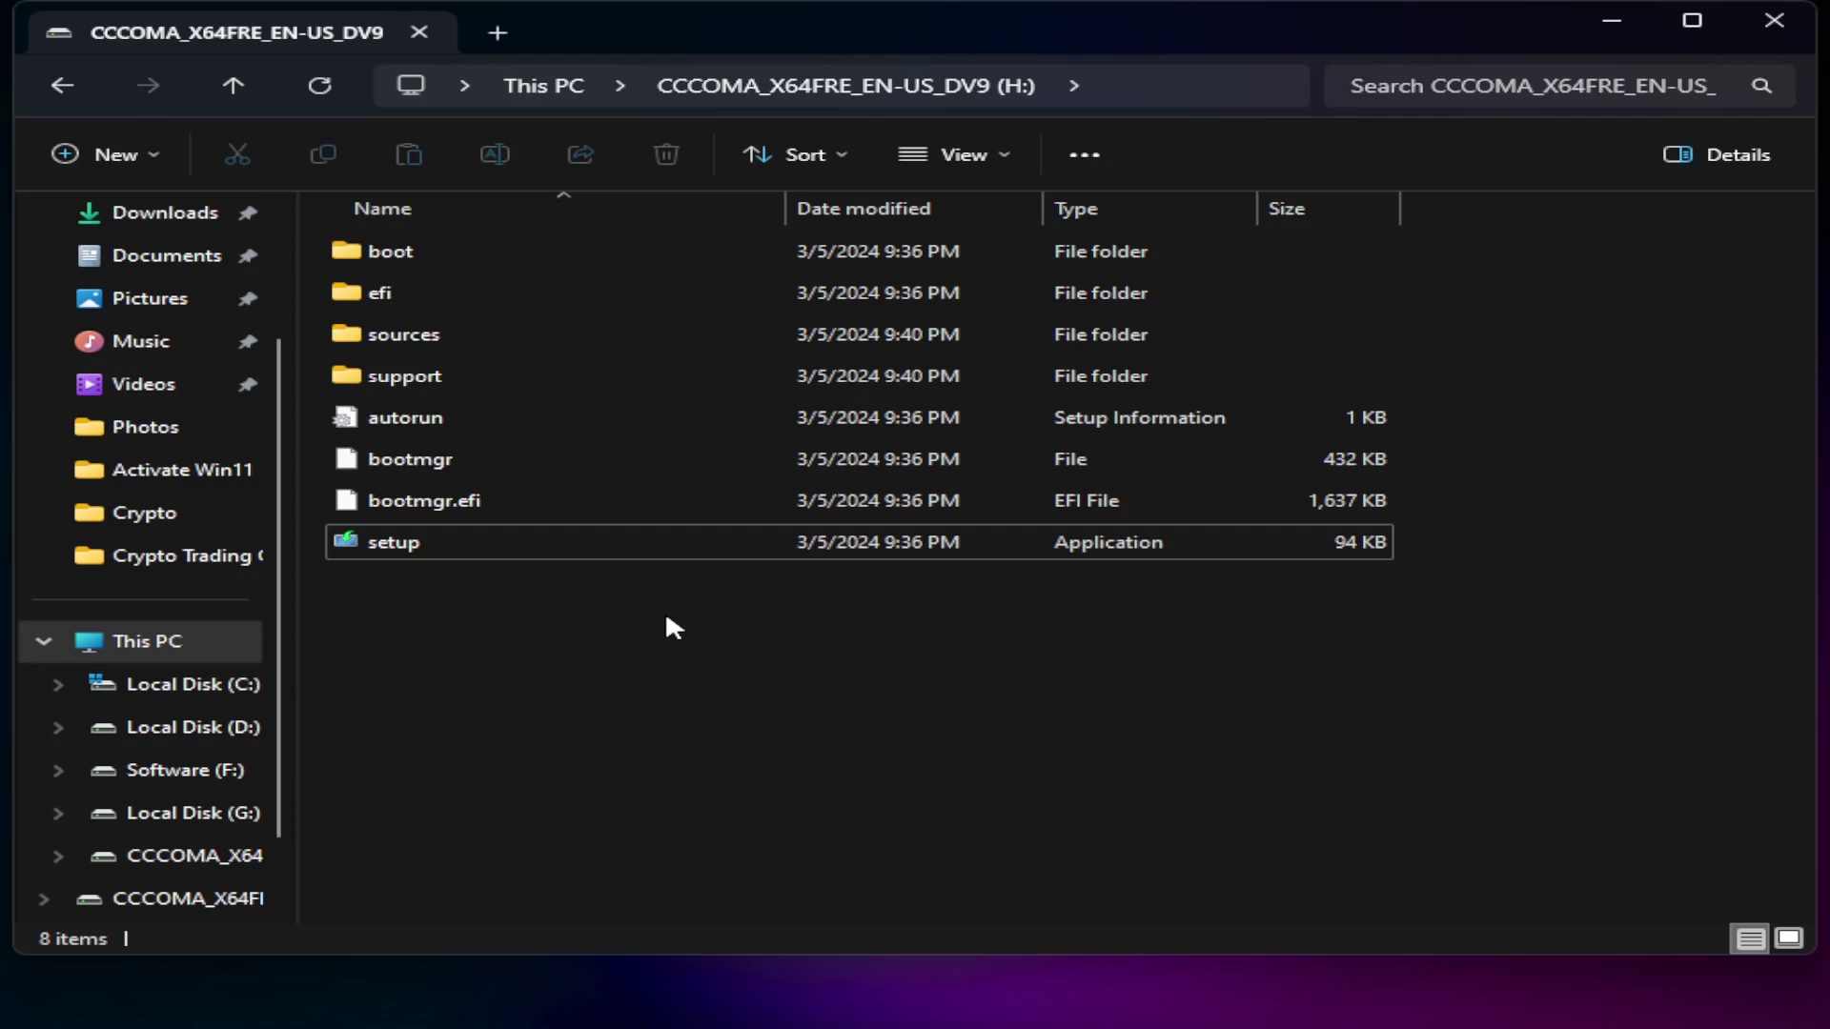
left_click(592, 545)
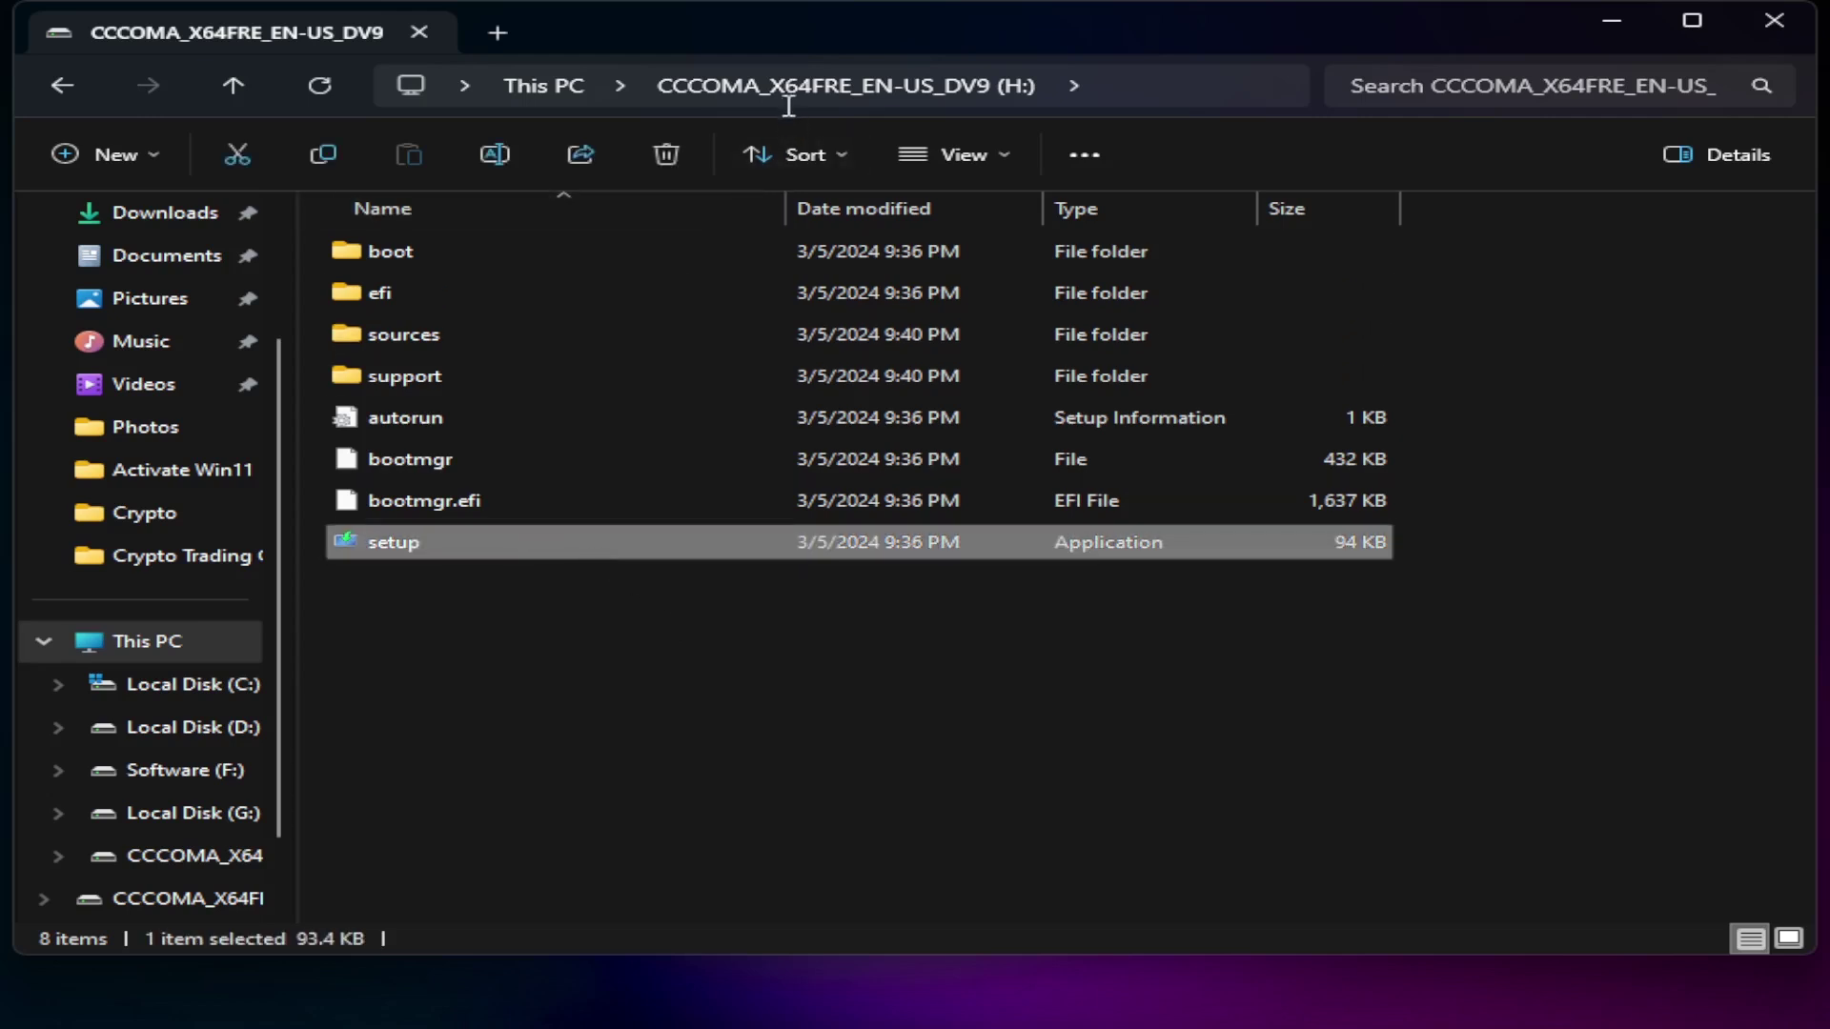
left_click(721, 653)
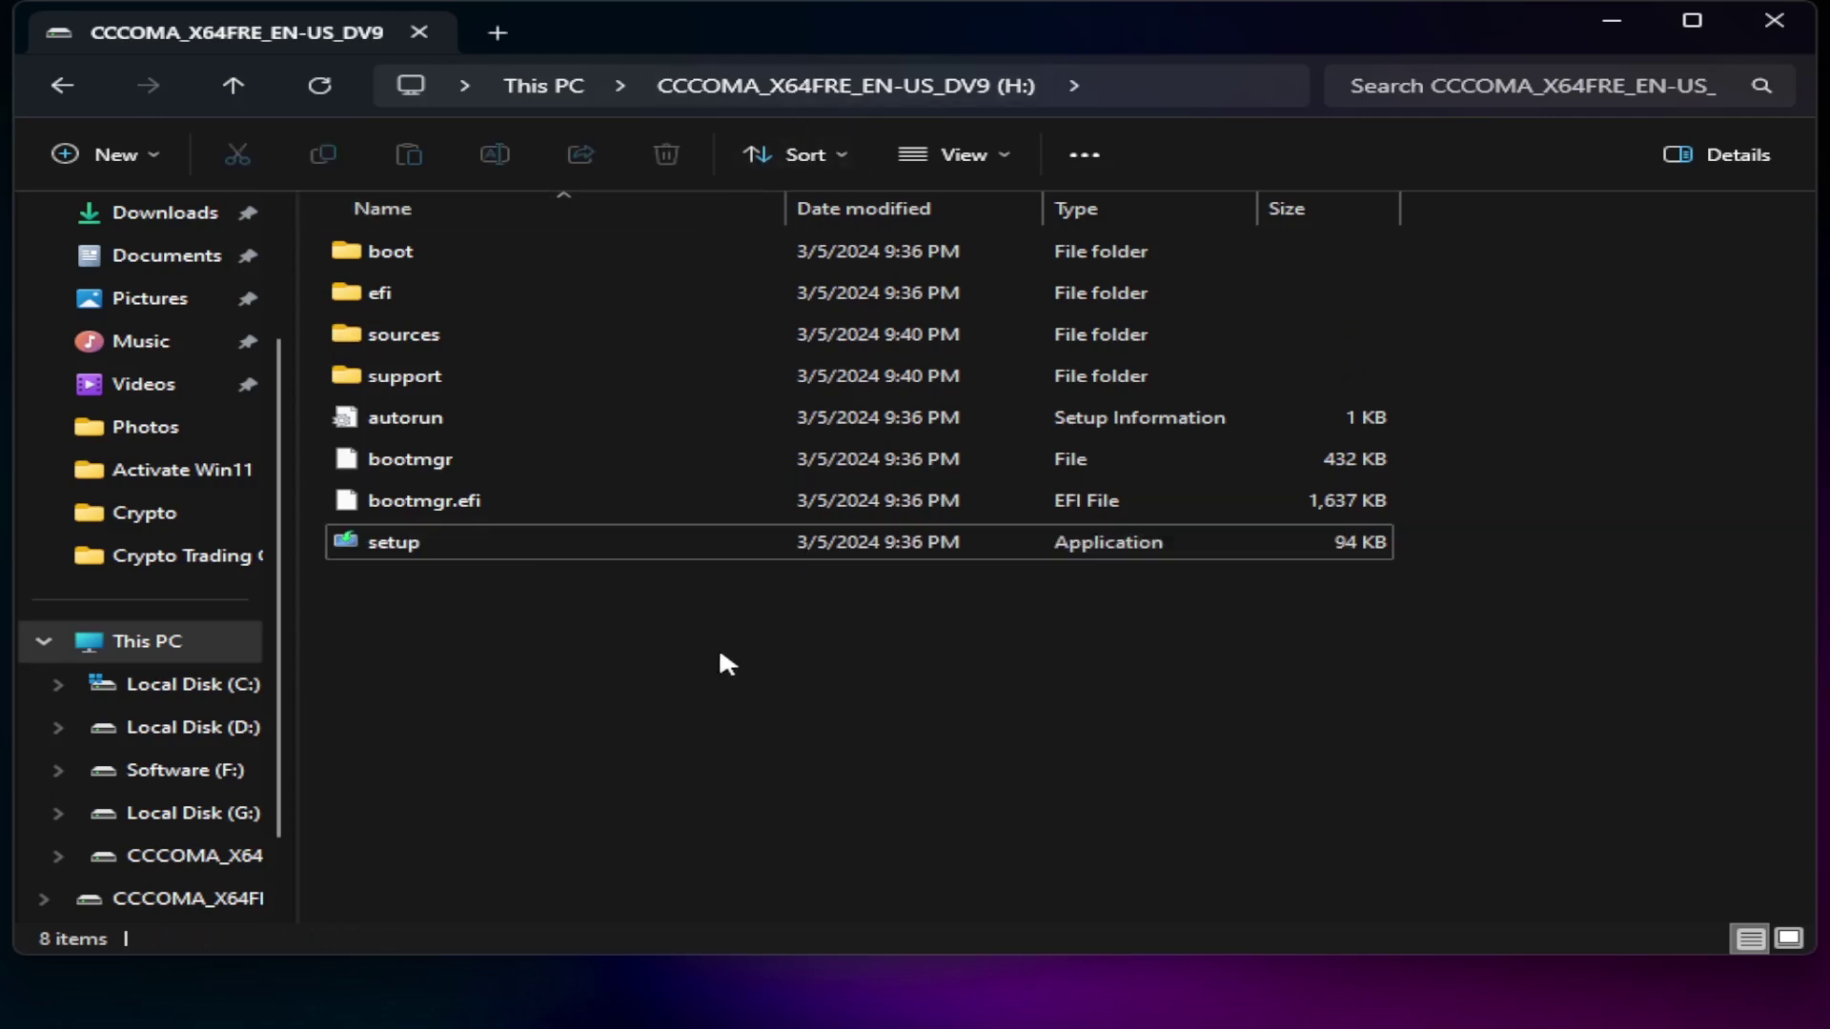
double_click(544, 543)
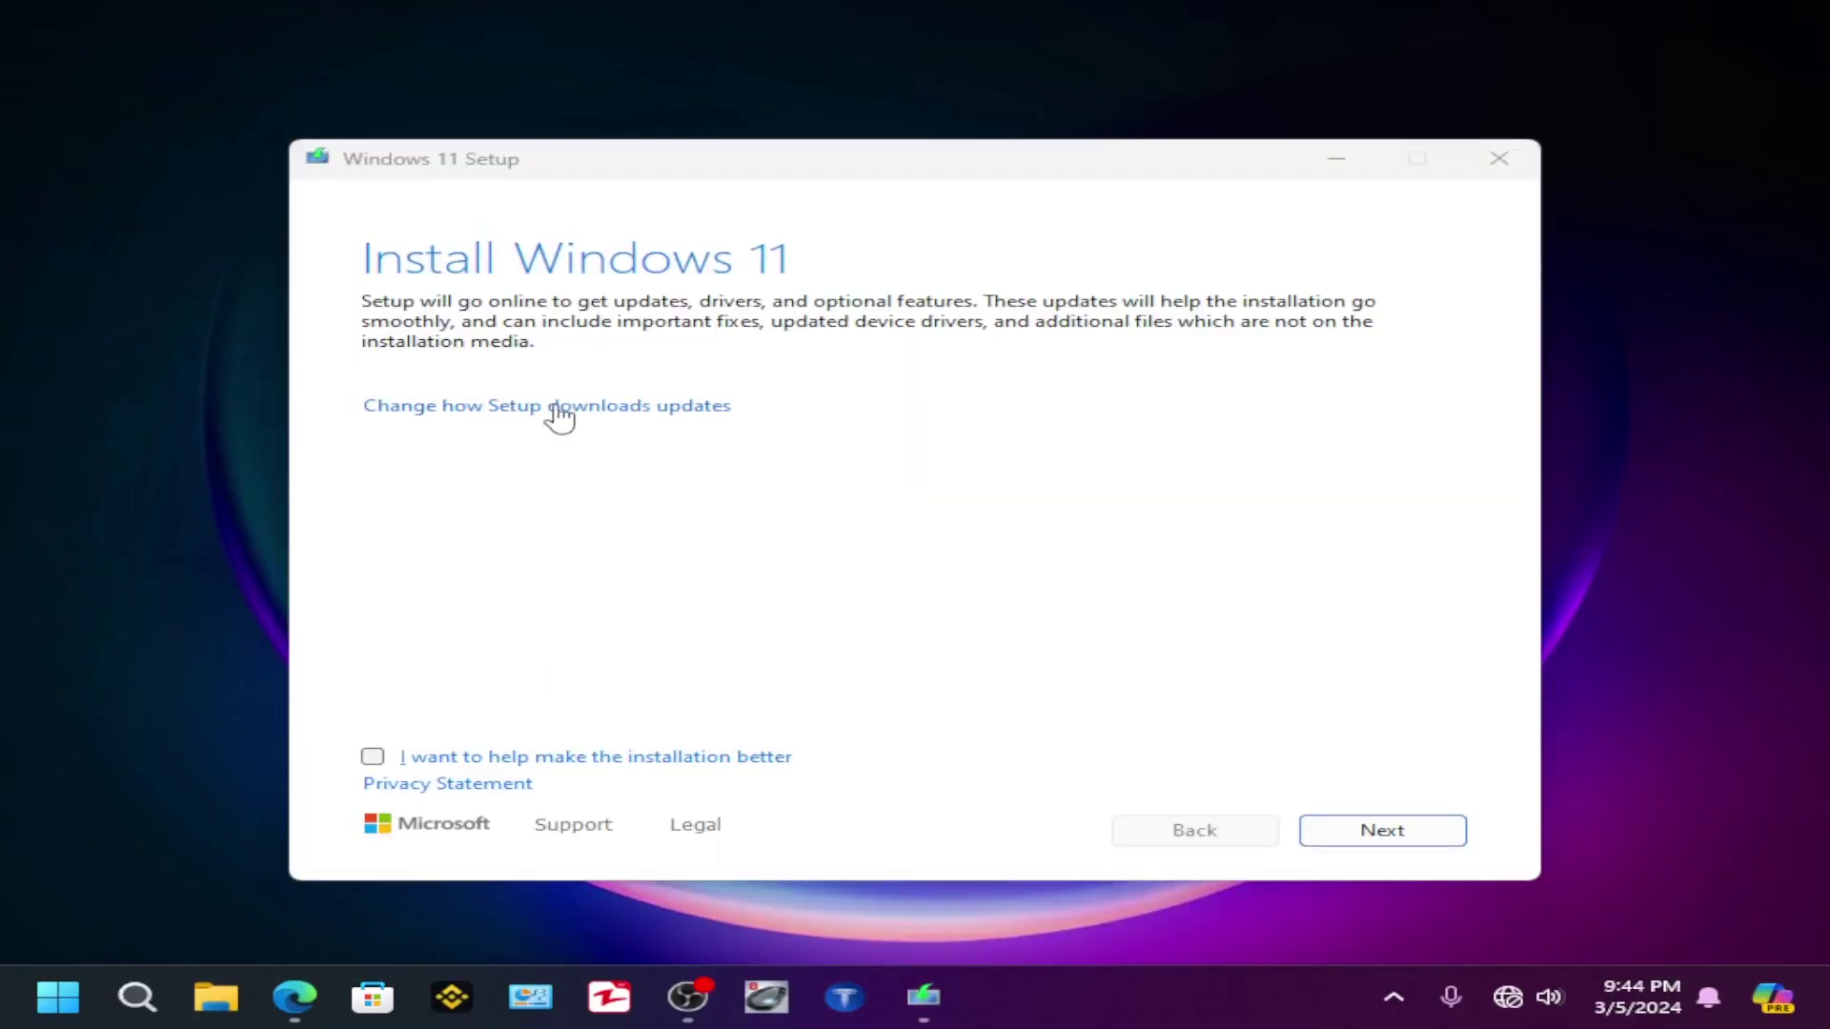
- Skip updates with 'Not right now', accept the license terms, and choose to keep Nothing
left_click(552, 412)
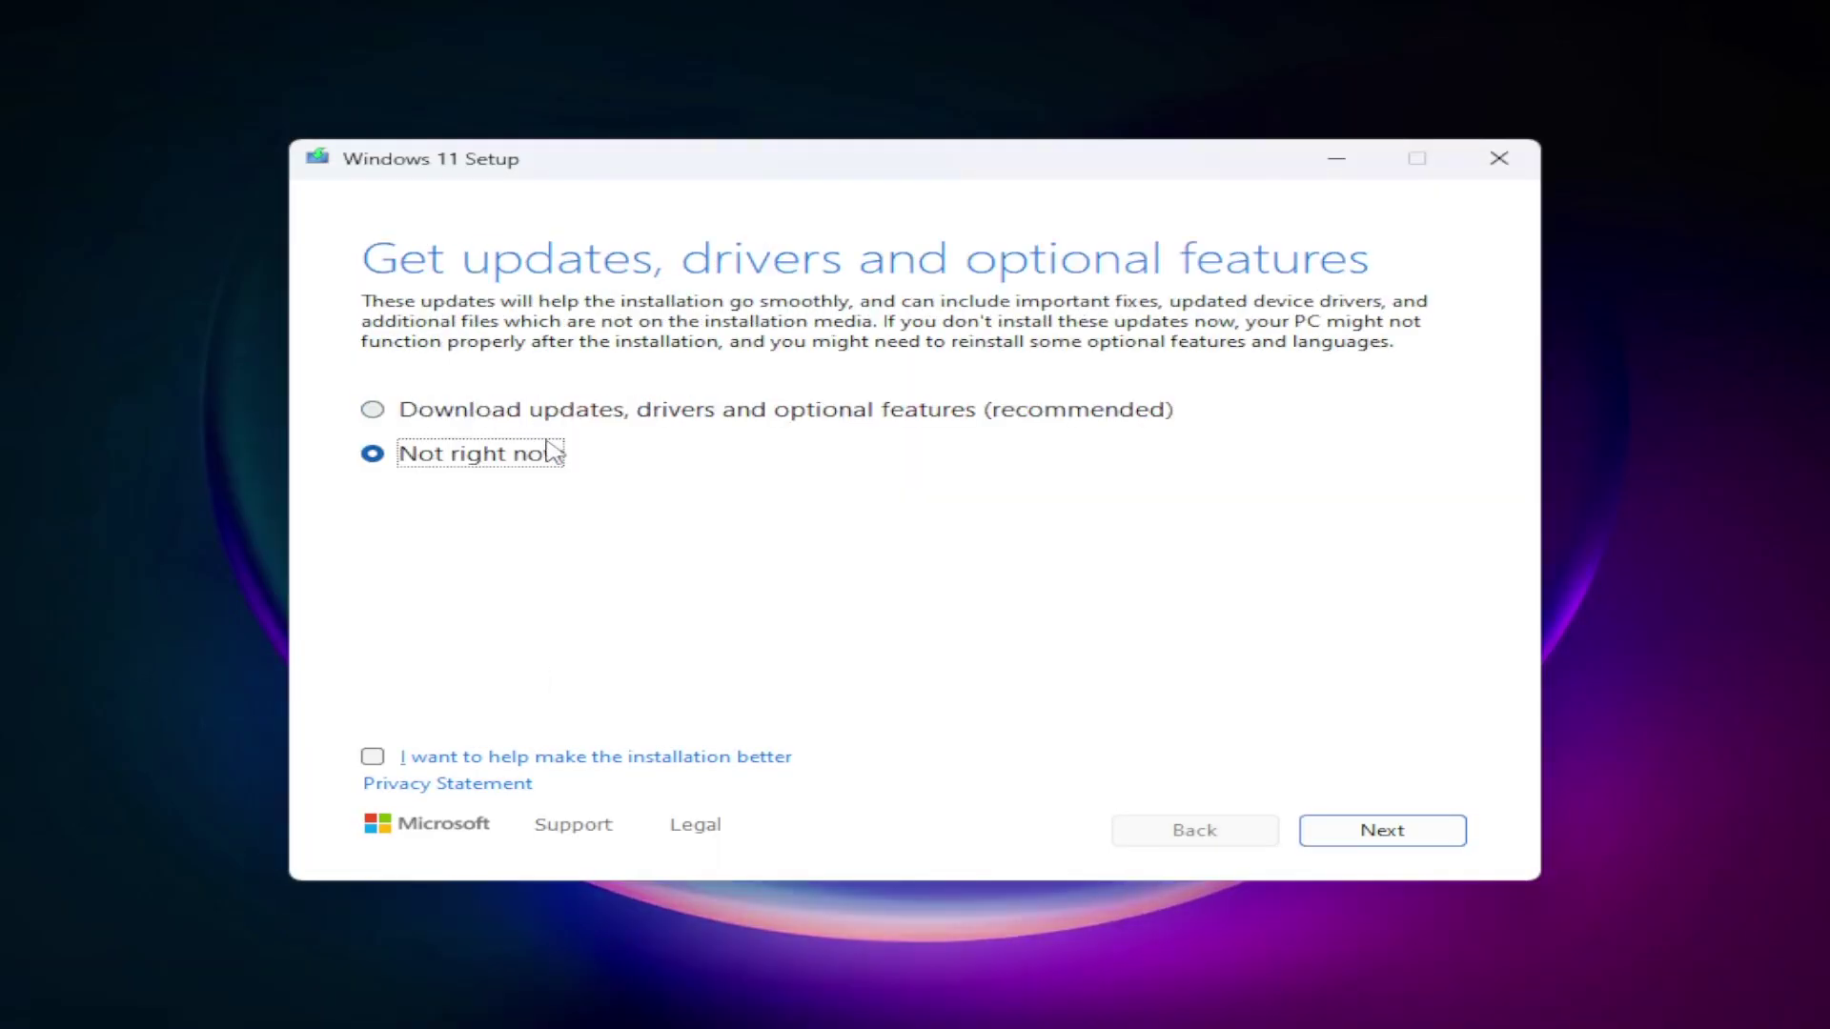
left_click(1369, 844)
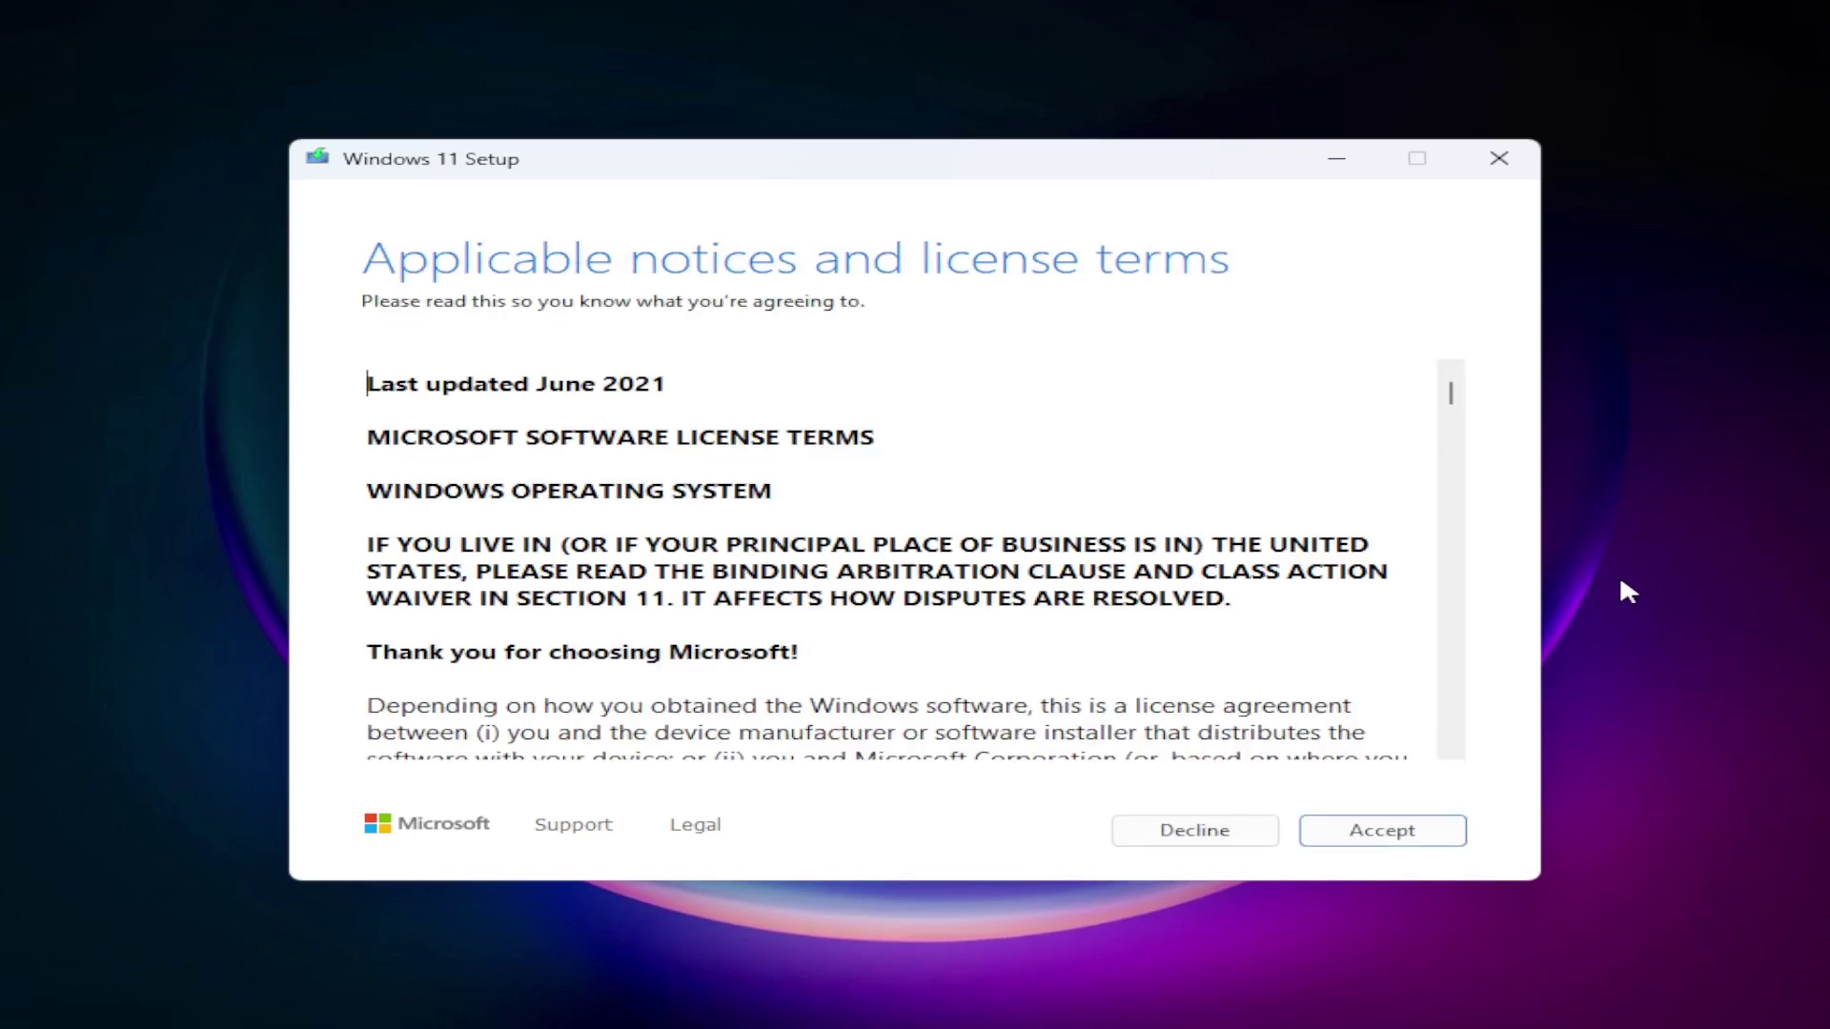
left_click(1417, 835)
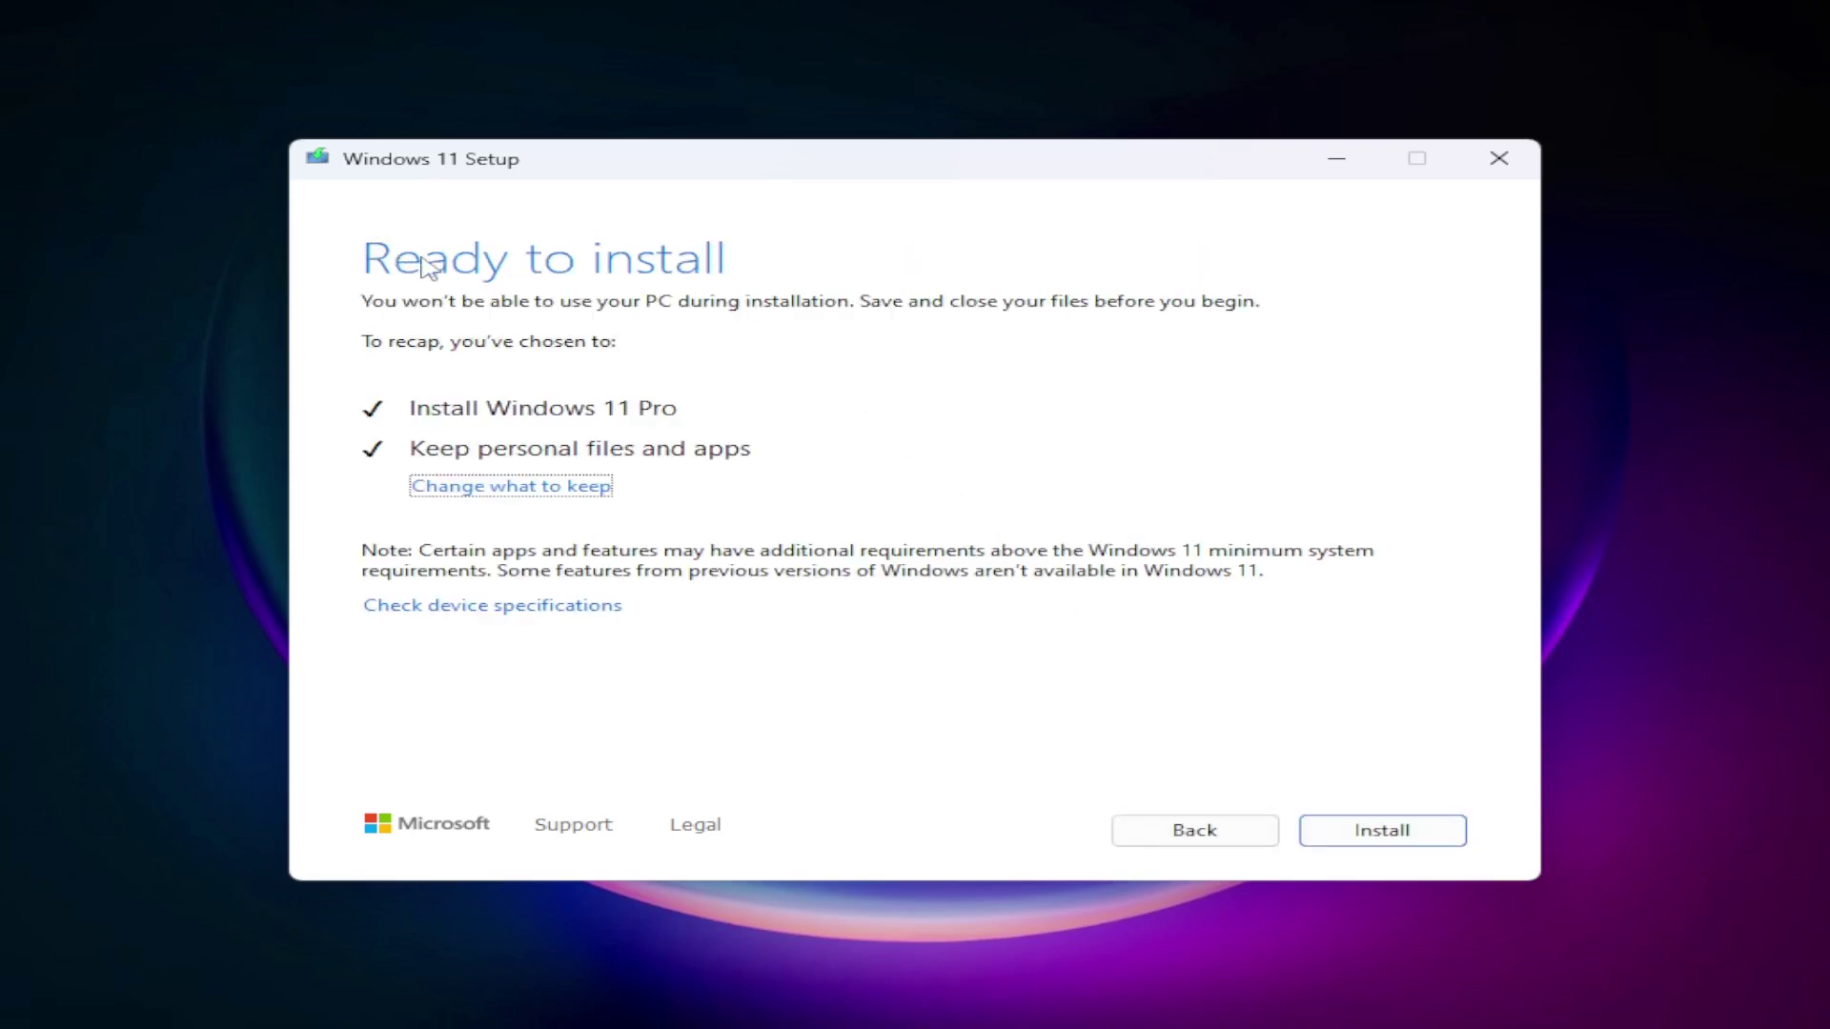
left_click(574, 488)
left_click(373, 516)
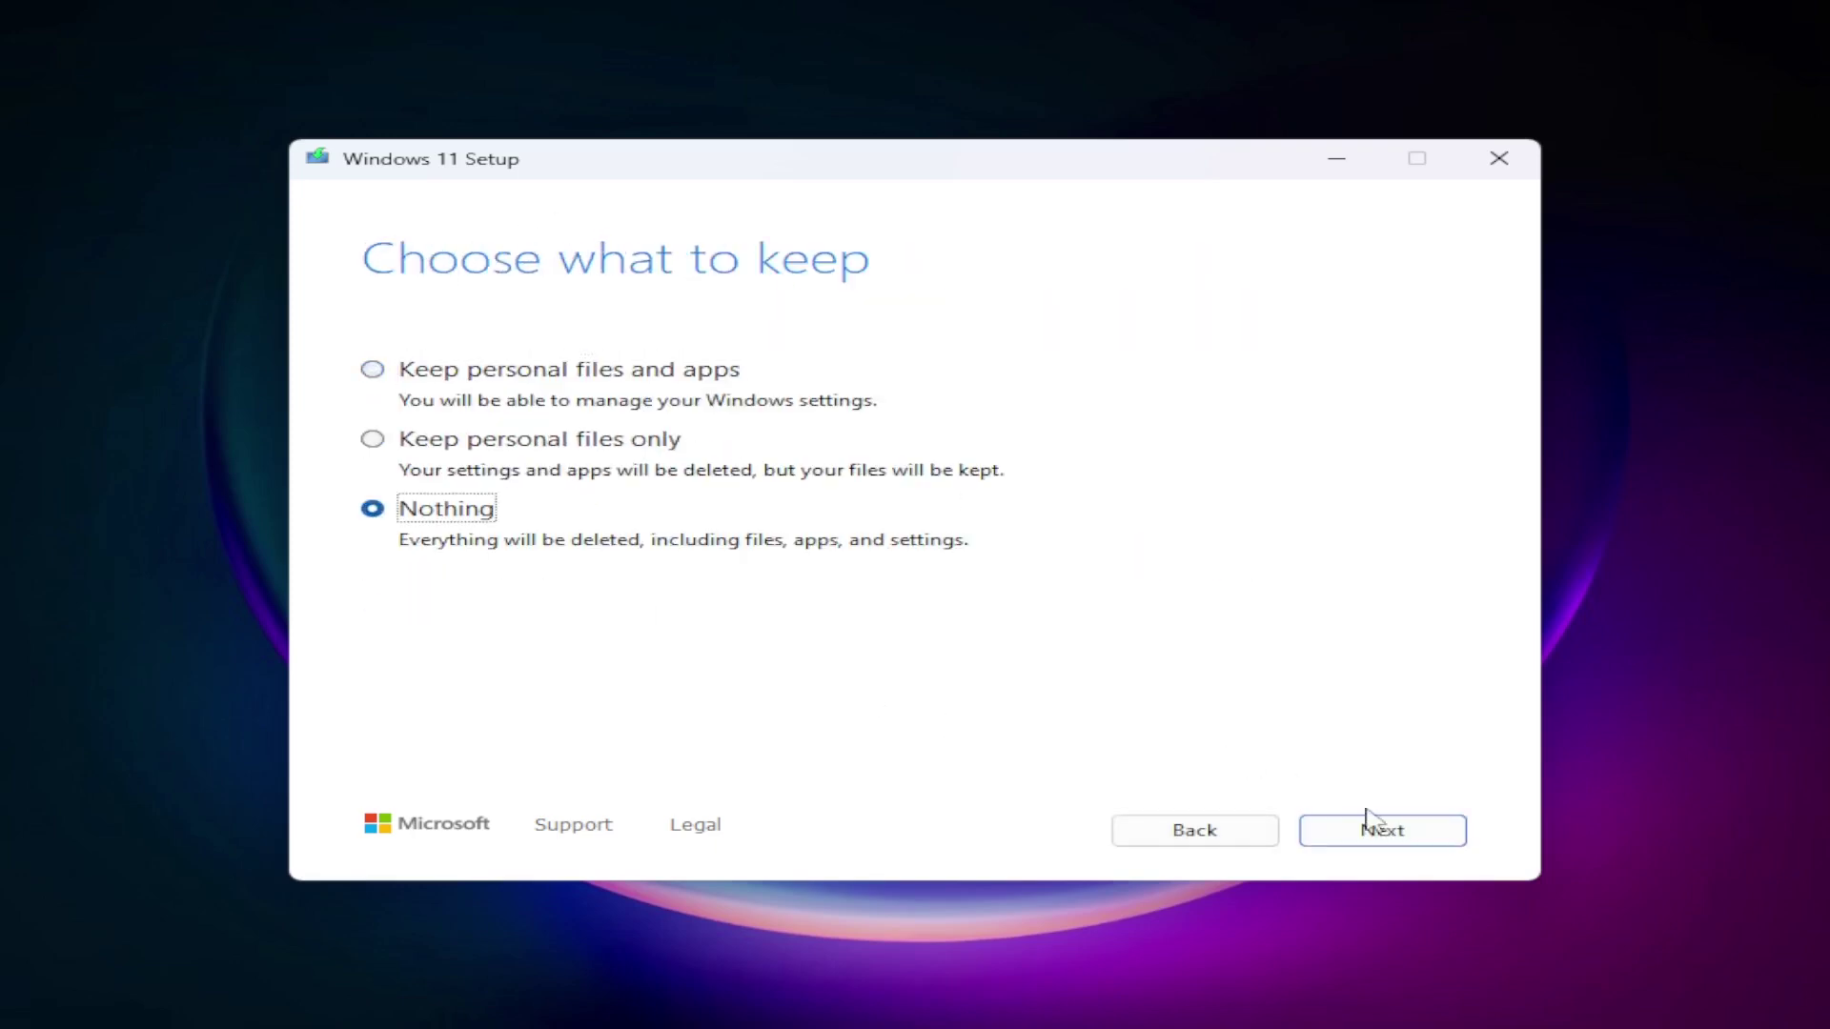